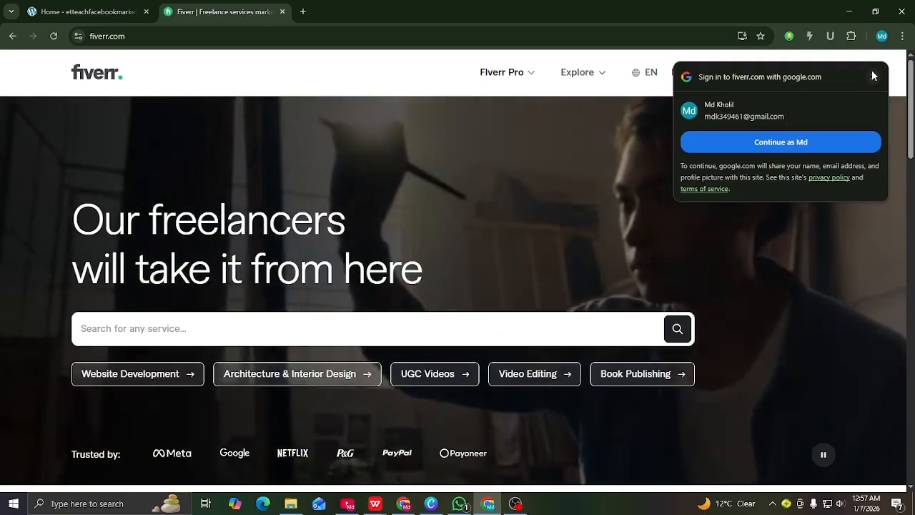
# Dismiss the Google sign-in prompt on Fiverr, search services for "google pp ads" and look through the featured gigs
pyautogui.click(872, 73)
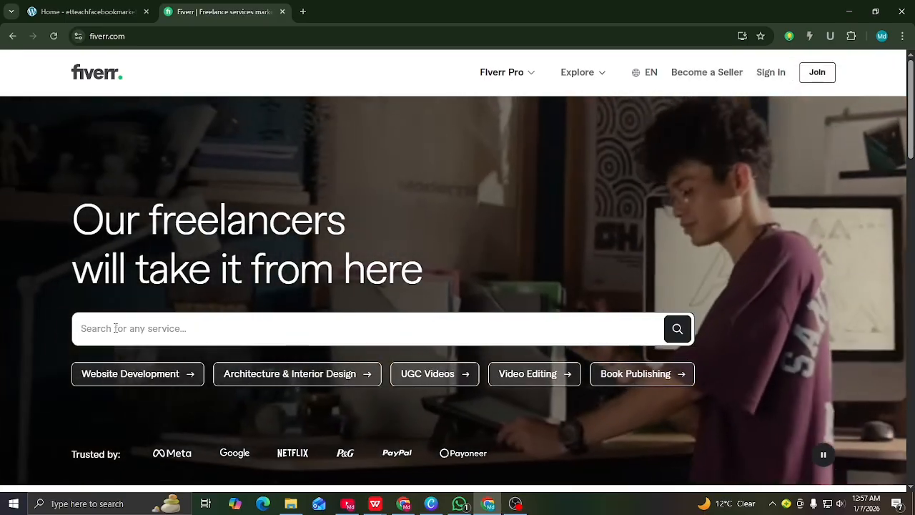
pyautogui.click(116, 327)
pyautogui.write('go')
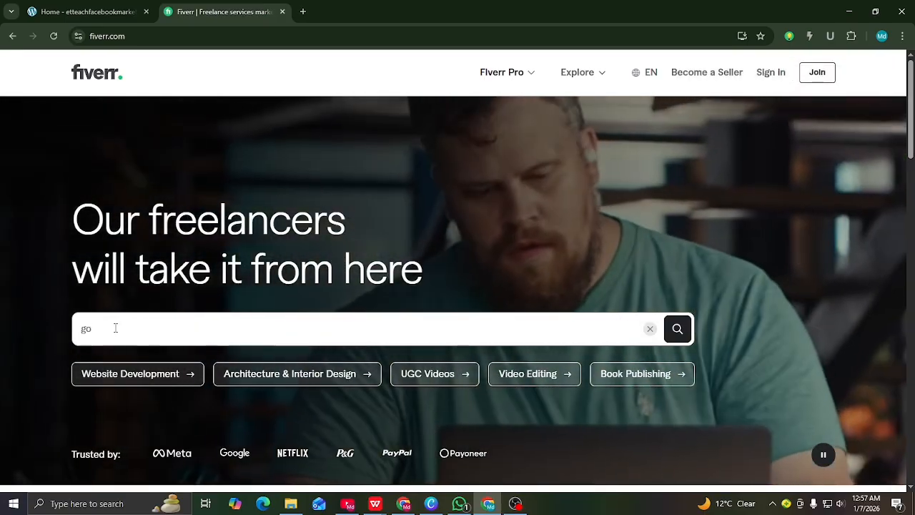
pyautogui.write('ogle')
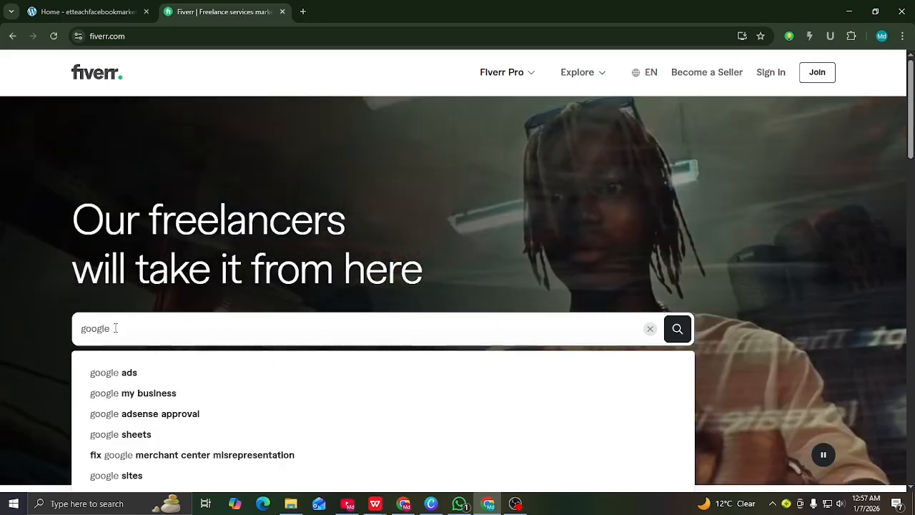
pyautogui.write(' pp afd')
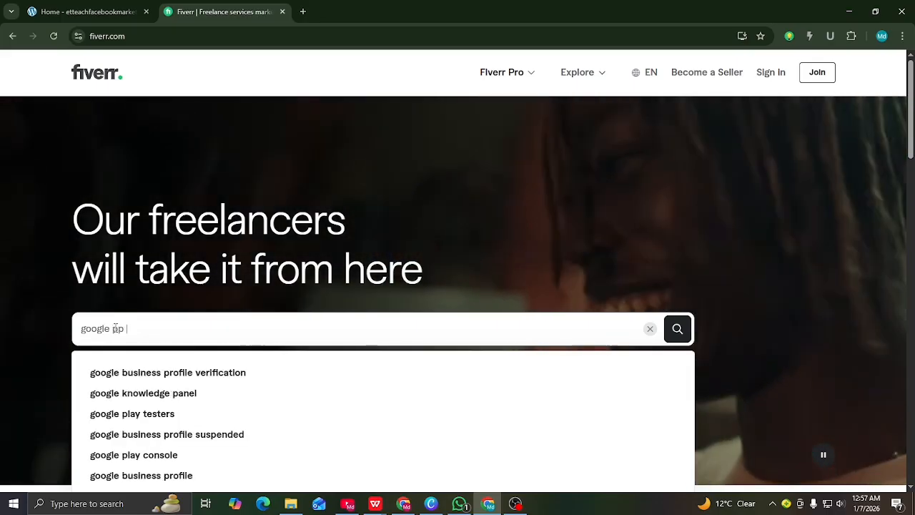
pyautogui.press('BackSpace')
pyautogui.press('BackSpace')
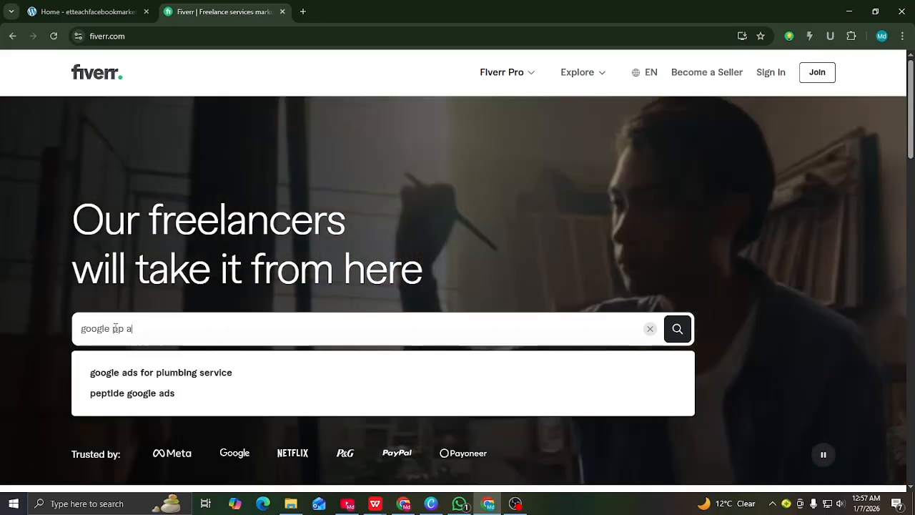
pyautogui.write('ds')
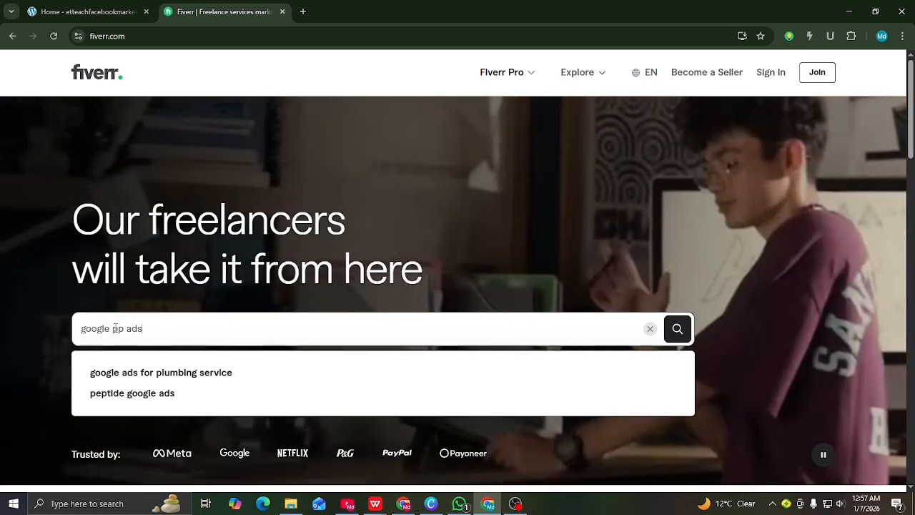
pyautogui.press('Return')
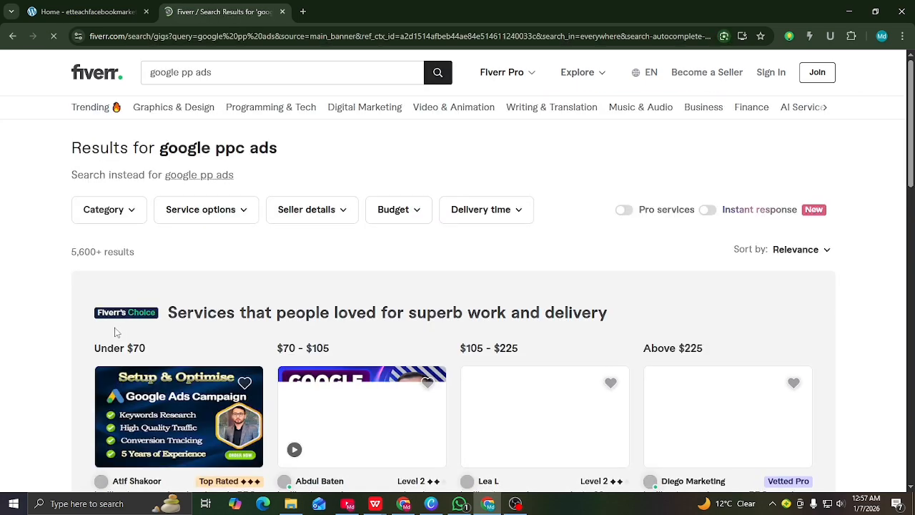
pyautogui.scroll(-3, 114, 332)
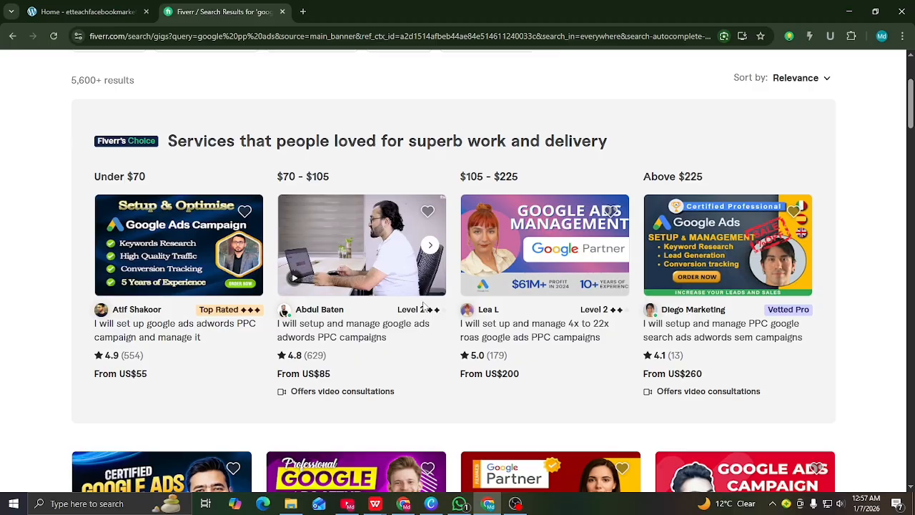
# Search Google for "google ppc ads" in a new browser tab and show the image results
pyautogui.click(302, 12)
pyautogui.click(173, 40)
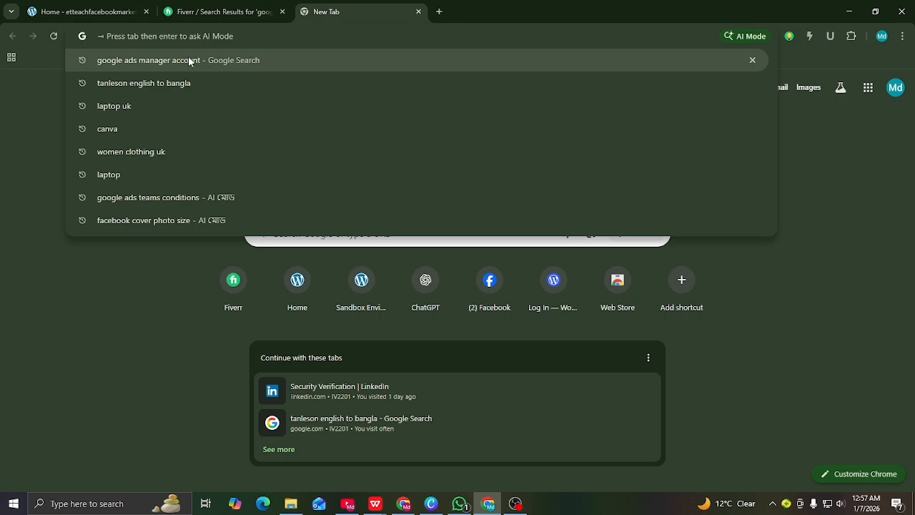
pyautogui.write('goo')
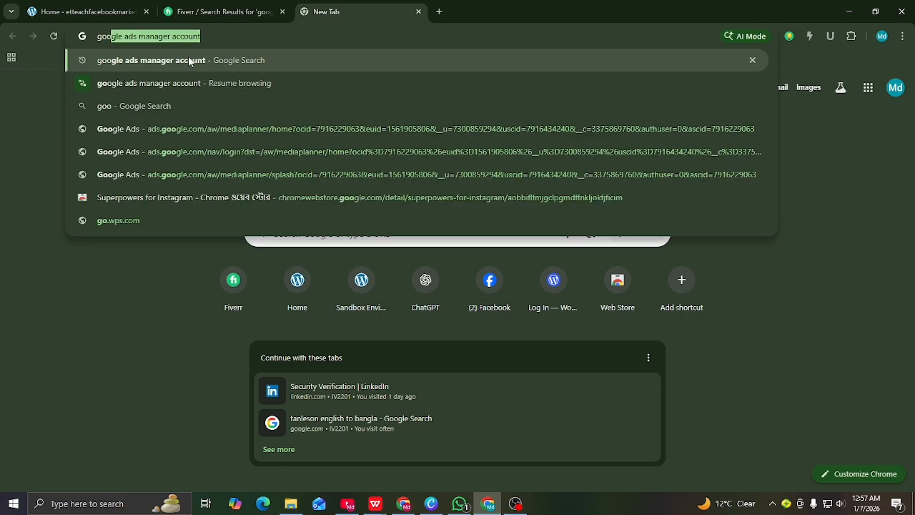
pyautogui.write('gle p')
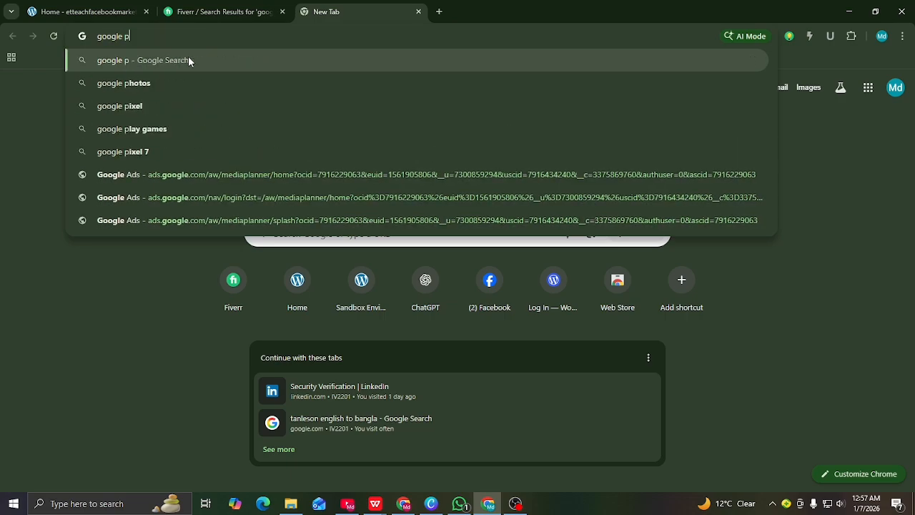
pyautogui.write('pc ads')
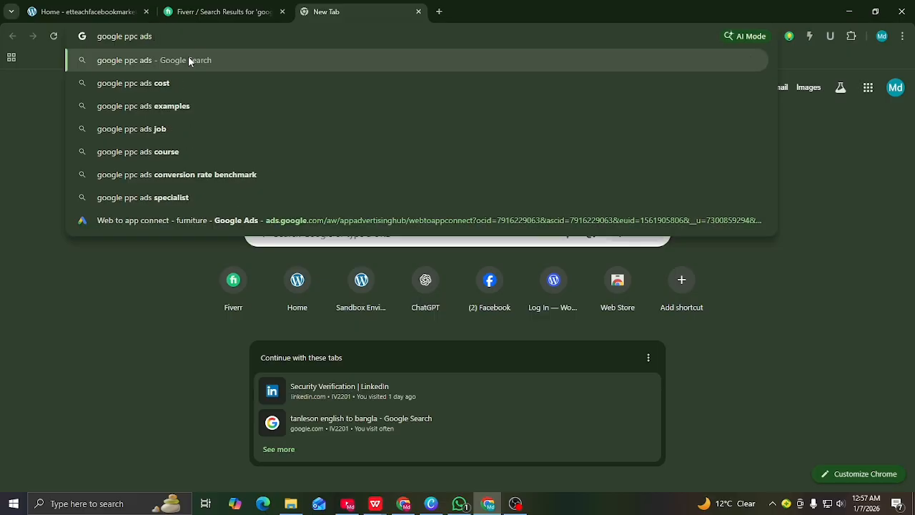
pyautogui.press('Return')
pyautogui.click(224, 115)
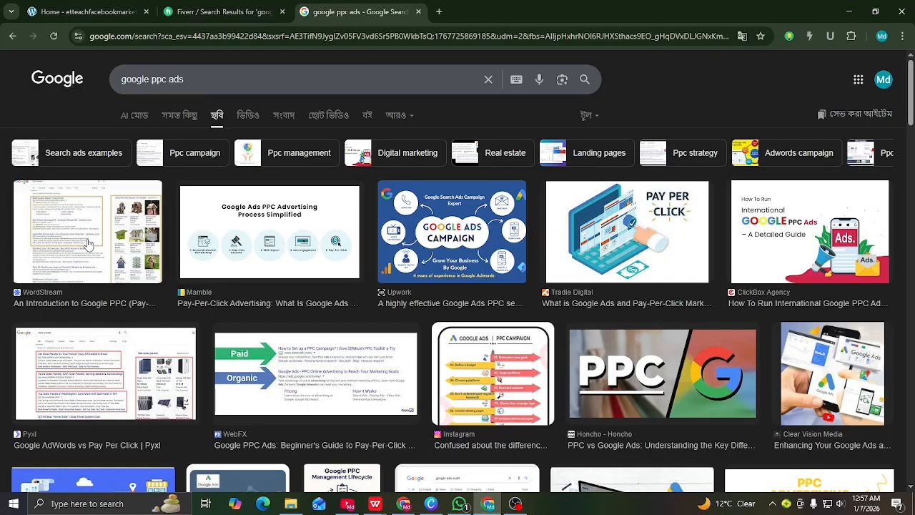
# Preview example images of paid search ads, including the Pyxl, WordStream and Wishpond results, and examine how the ads appear
pyautogui.click(148, 355)
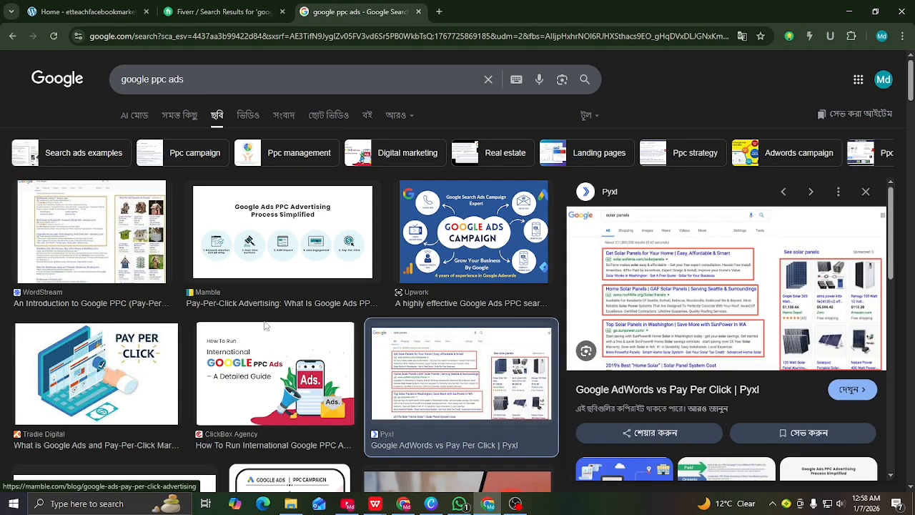
pyautogui.click(104, 216)
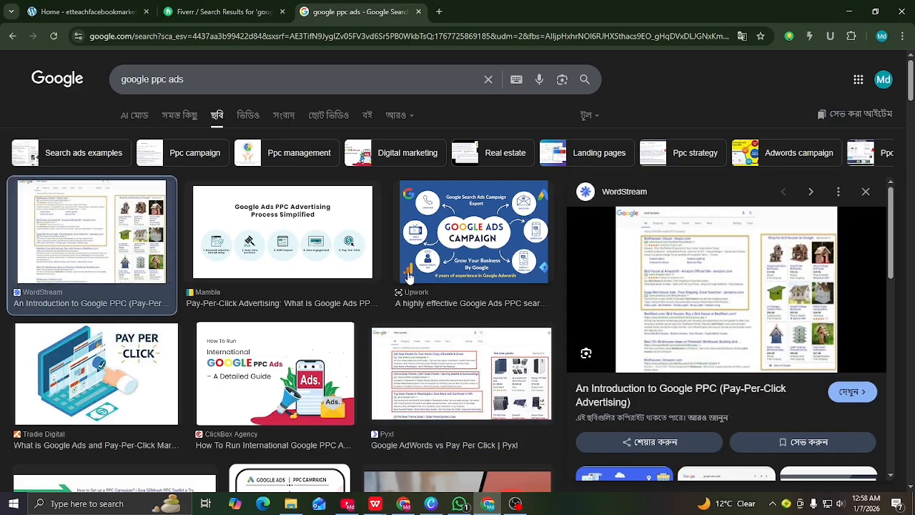
pyautogui.scroll(-4, 472, 293)
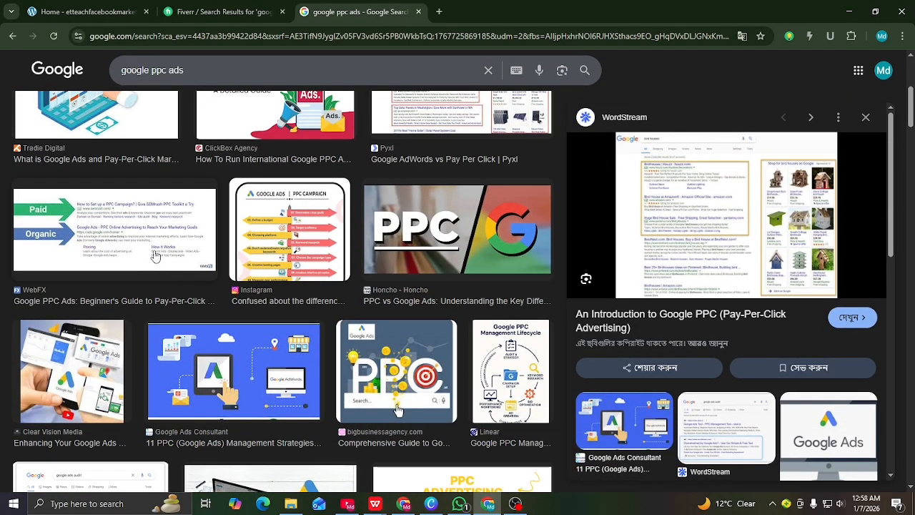
pyautogui.scroll(-3, 143, 261)
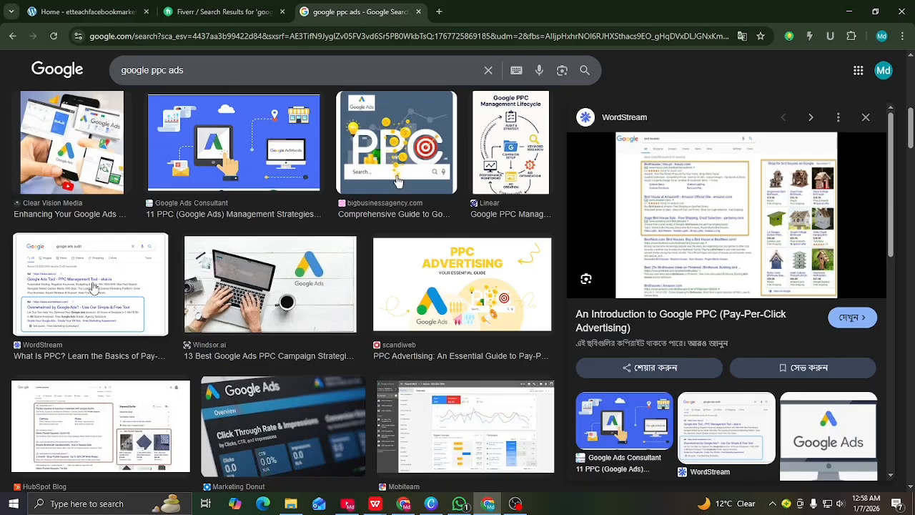
pyautogui.click(726, 427)
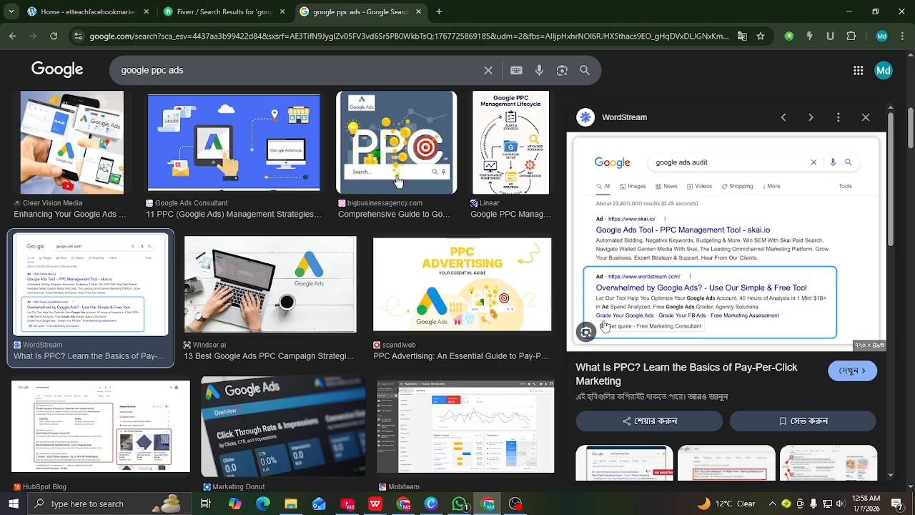
pyautogui.scroll(-3, 148, 316)
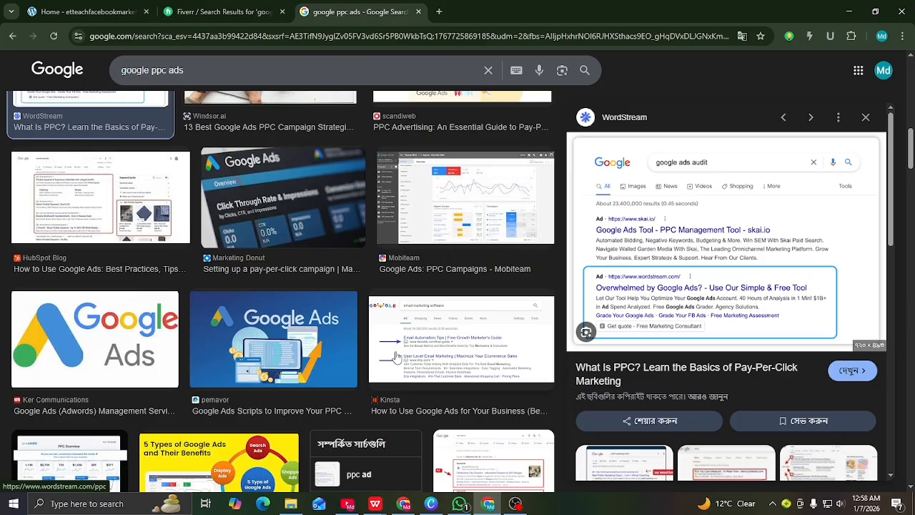
pyautogui.scroll(-2, 396, 356)
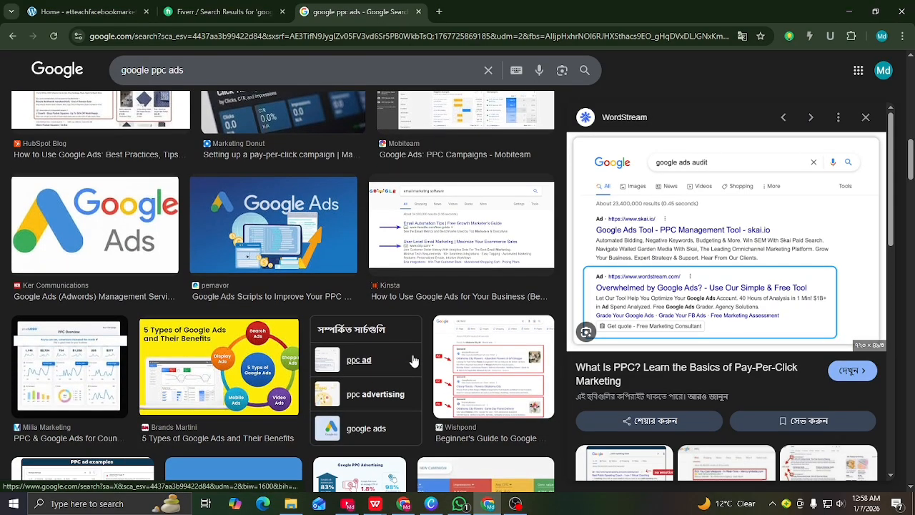
pyautogui.click(475, 373)
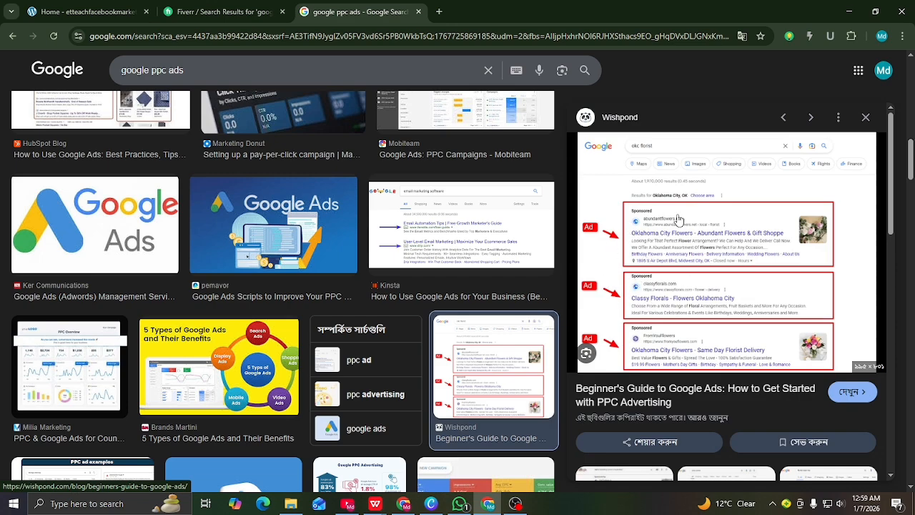
# Search Google for "google ads manager account" in another new browser tab
pyautogui.click(441, 13)
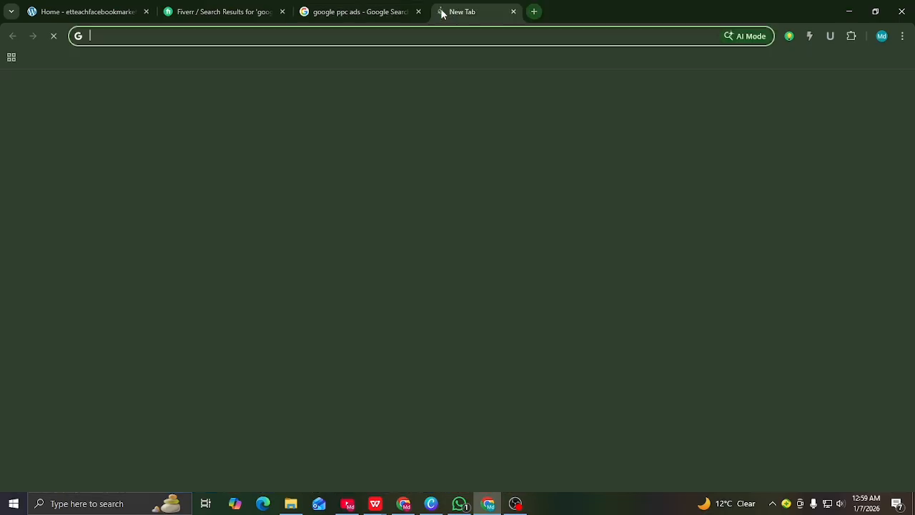
pyautogui.click(184, 41)
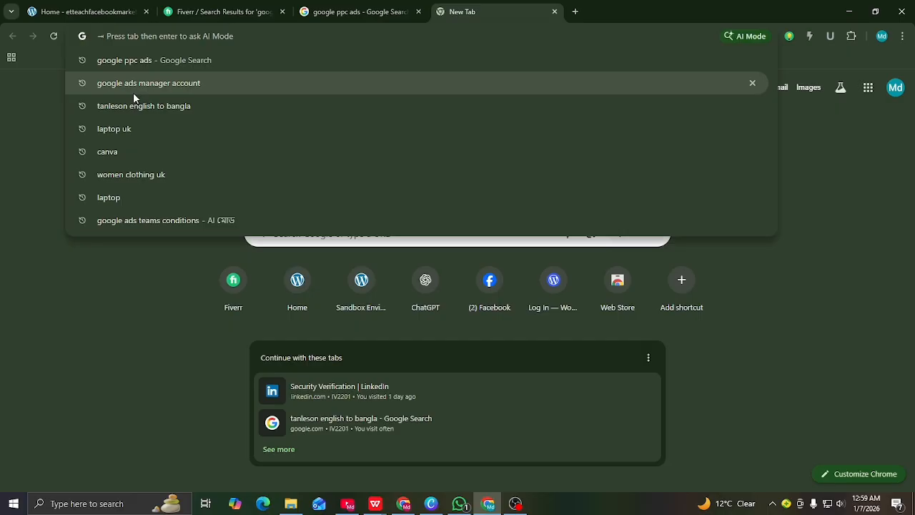
pyautogui.click(183, 86)
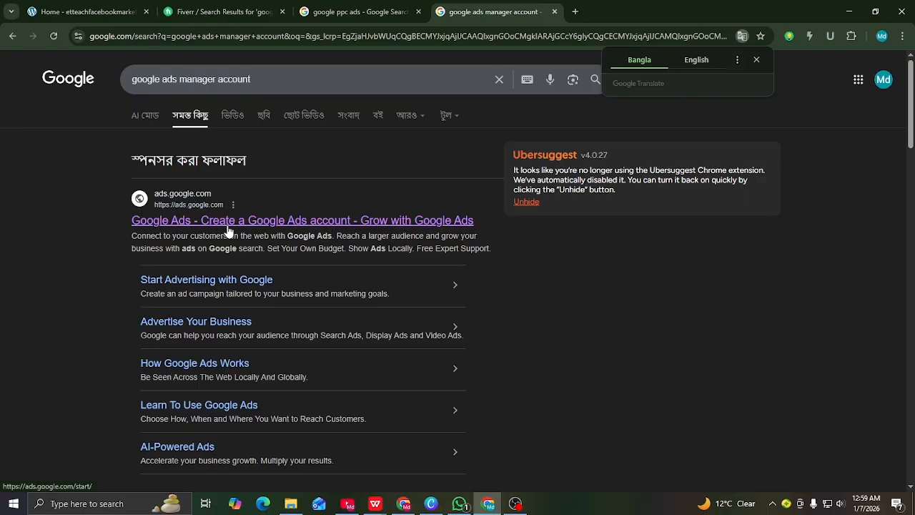
# Open the Google Ads site from the sponsored result and sign in to the "marketing" manager account
pyautogui.click(307, 227)
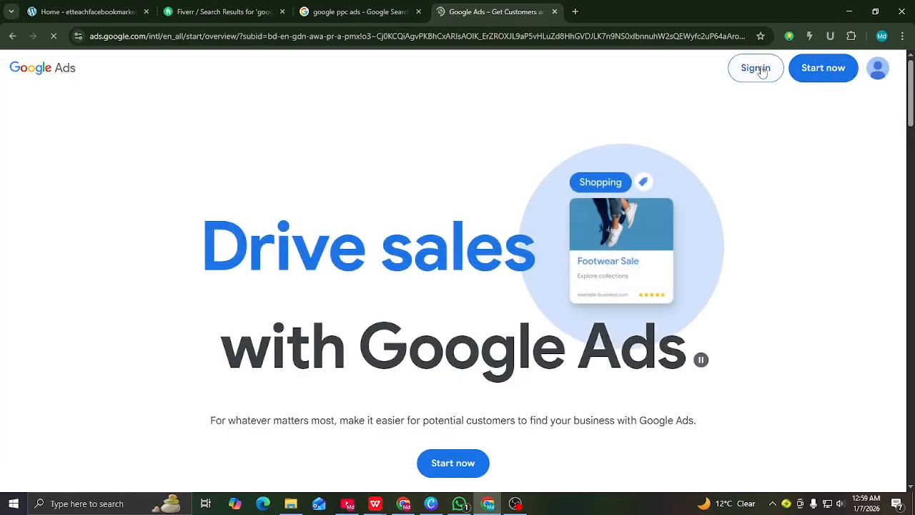
pyautogui.click(755, 69)
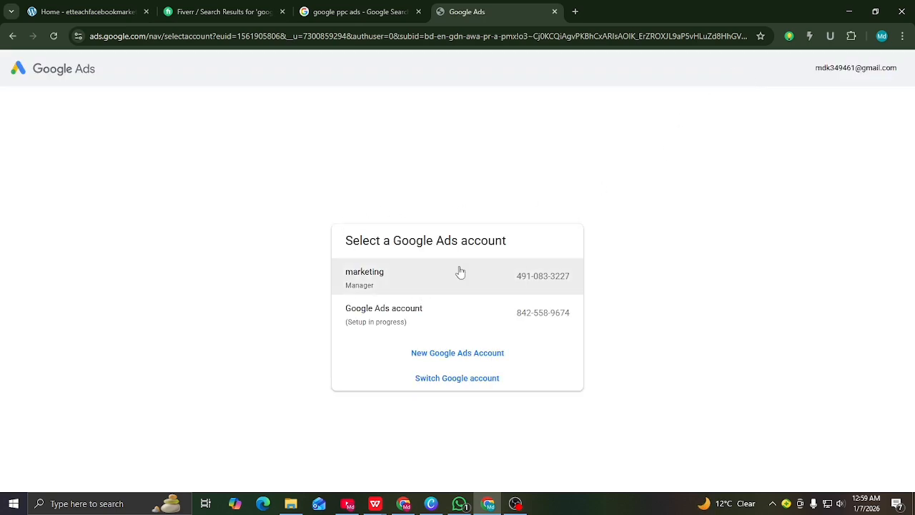
pyautogui.click(421, 281)
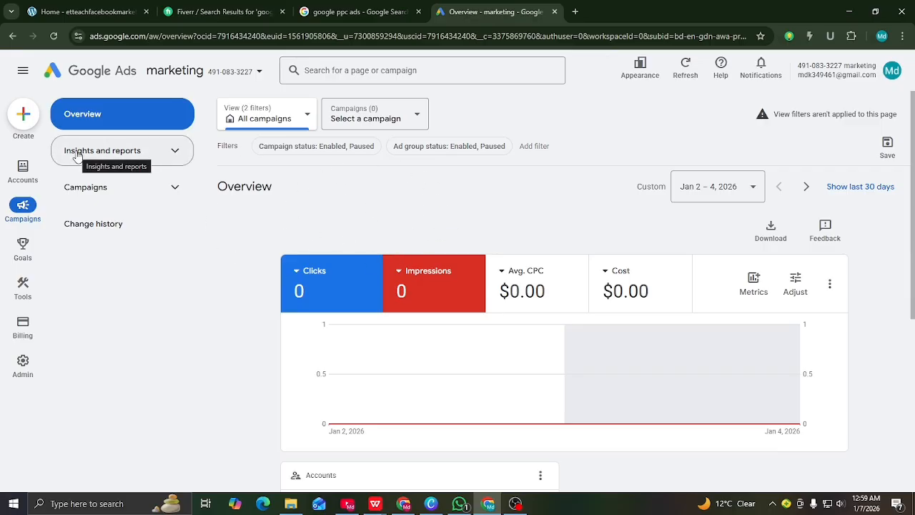
# In the manager's accounts performance table, name the unnamed first sub-account "good food" and save it
pyautogui.moveTo(23, 170)
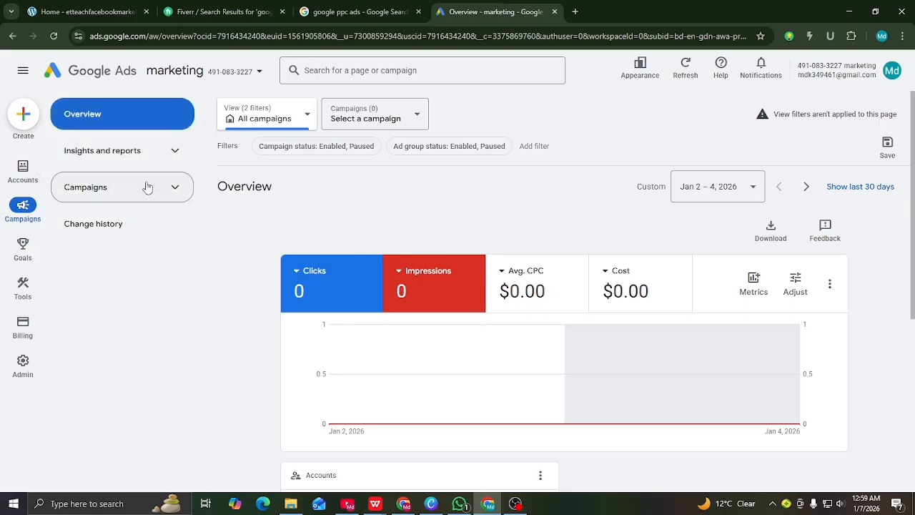
pyautogui.click(24, 171)
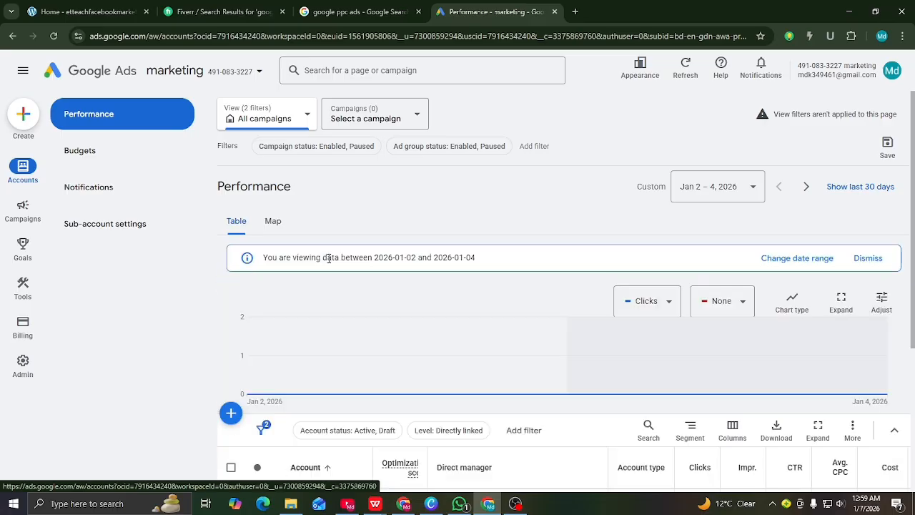
pyautogui.scroll(-3, 329, 264)
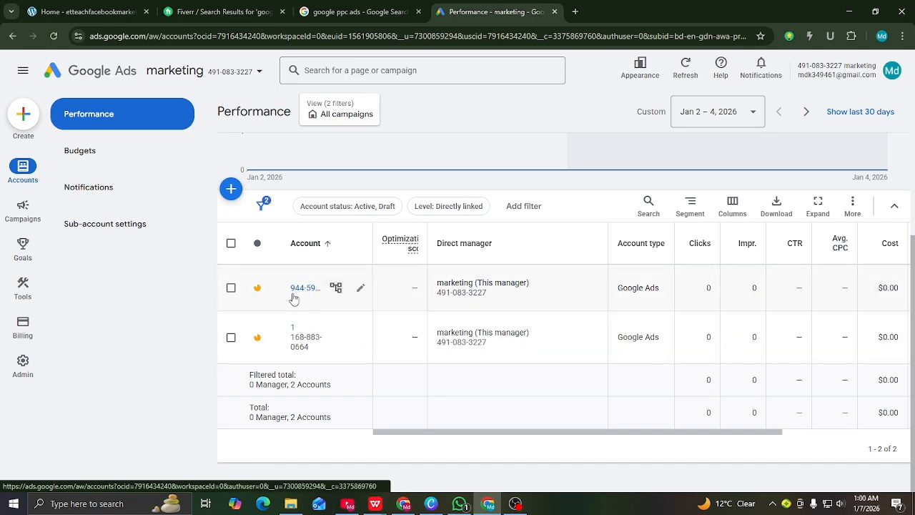
pyautogui.click(359, 293)
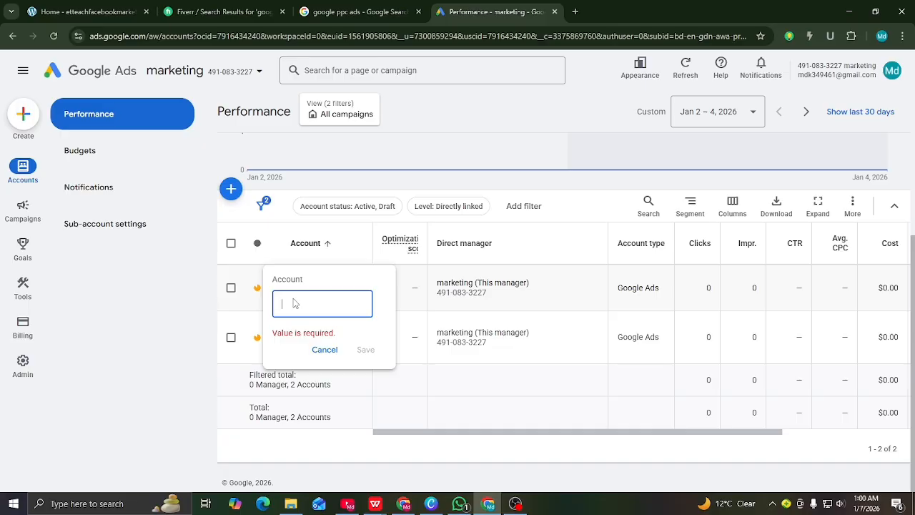
pyautogui.write('f')
pyautogui.press('BackSpace')
pyautogui.write('good food')
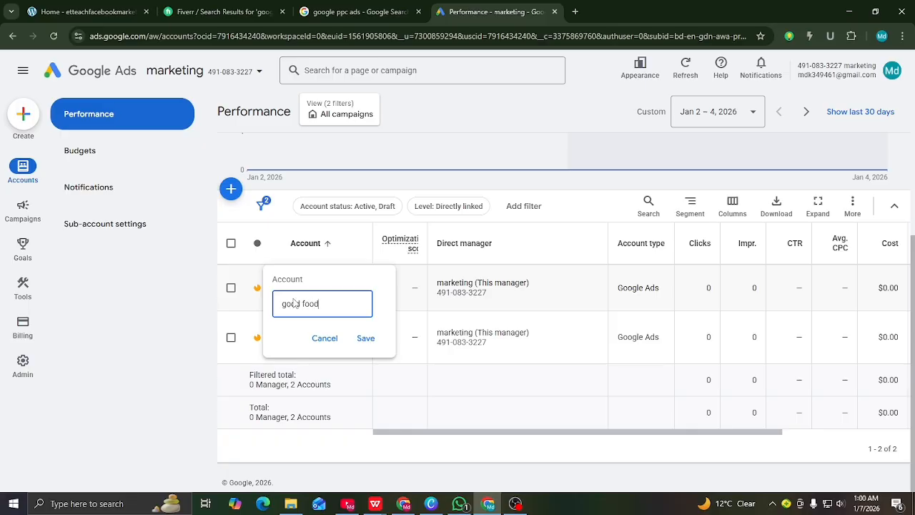
pyautogui.click(366, 339)
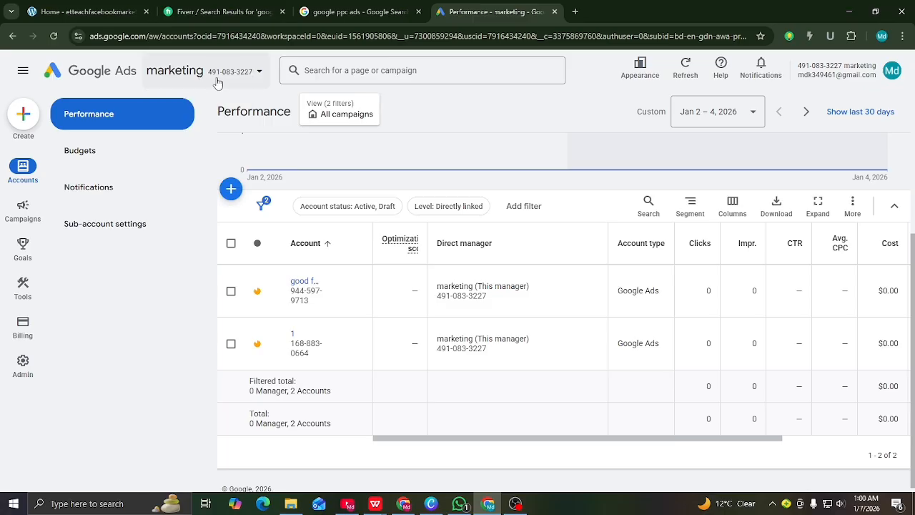
# Start a new asset for the "good food" account and open that account's Asset library
pyautogui.click(24, 127)
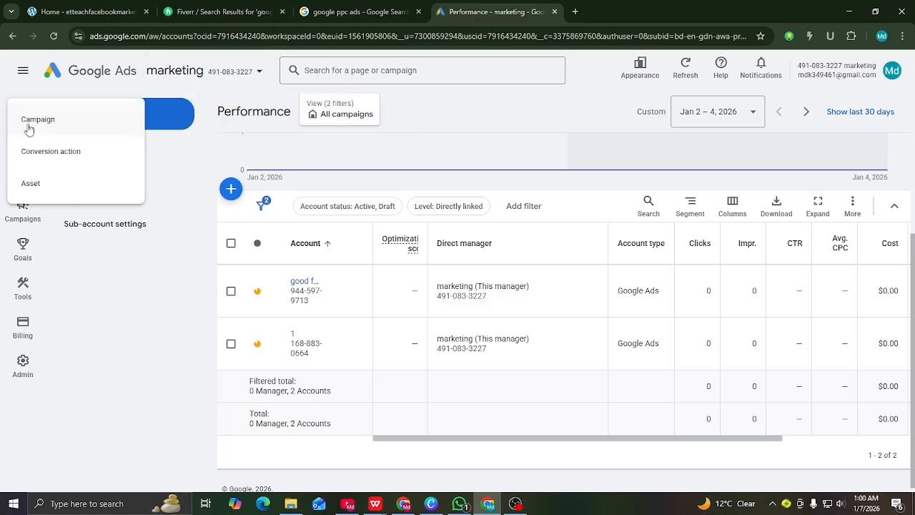
pyautogui.click(33, 187)
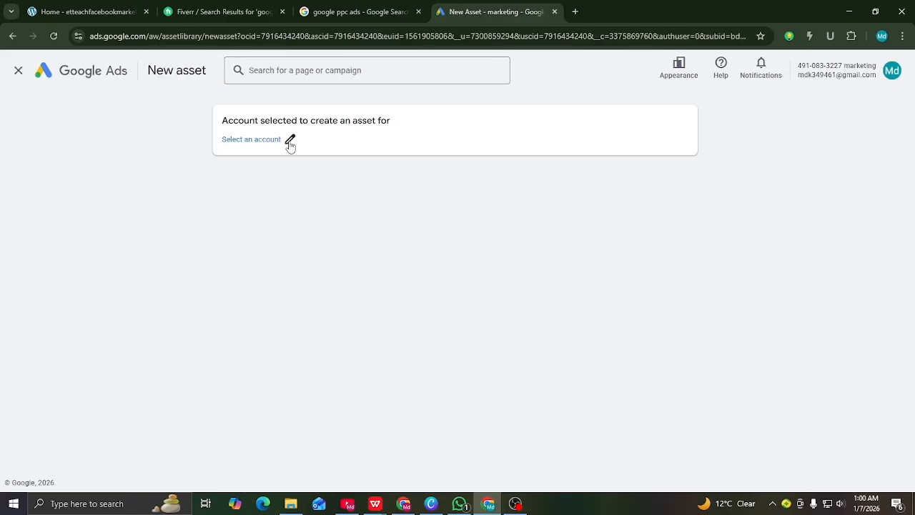
pyautogui.click(289, 141)
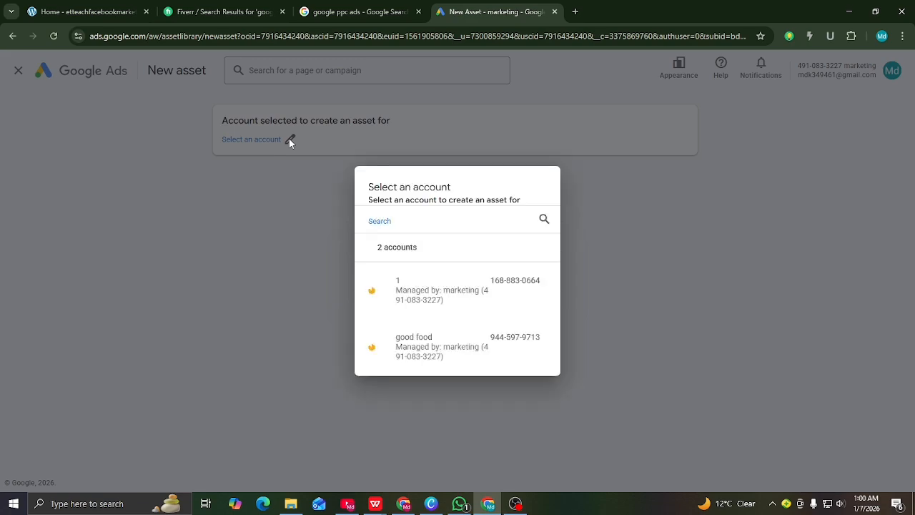
pyautogui.click(438, 355)
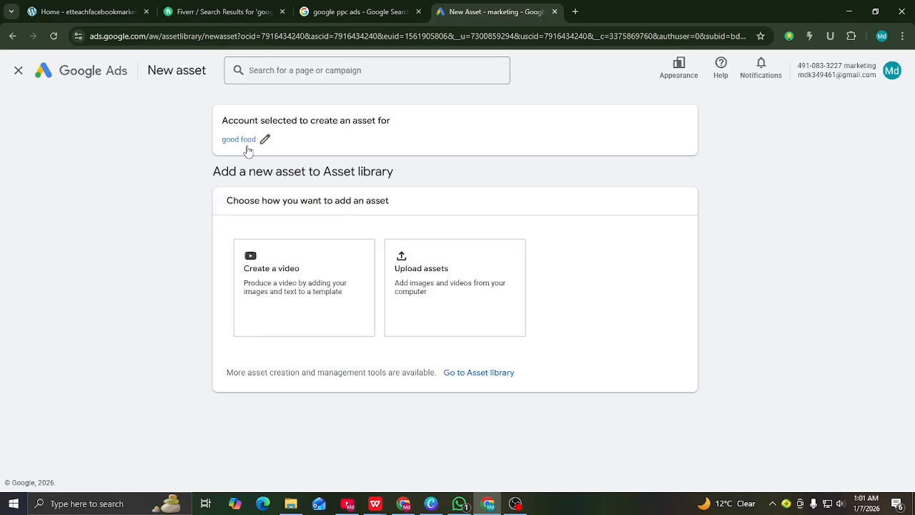
pyautogui.click(468, 373)
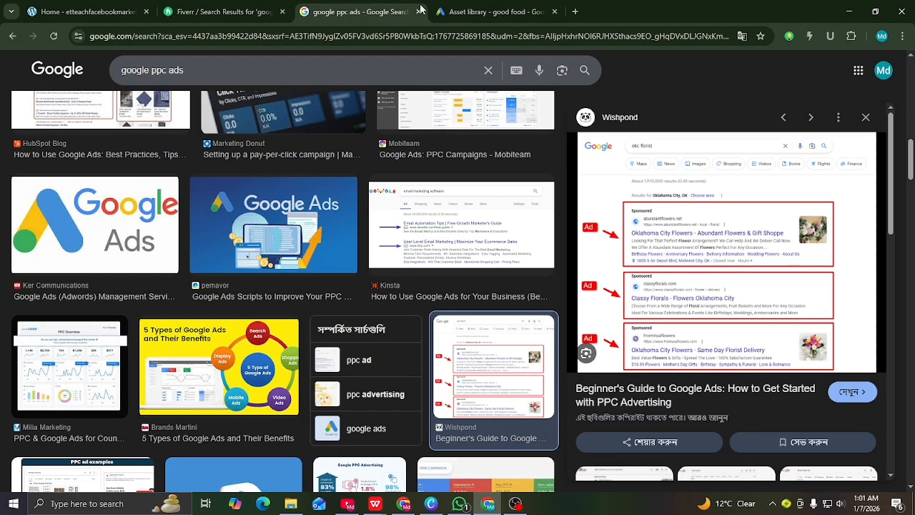
# Revisit the Wishpond search ad example in the Google PPC ads results, and start a new campaign in the "good food" account
pyautogui.click(370, 12)
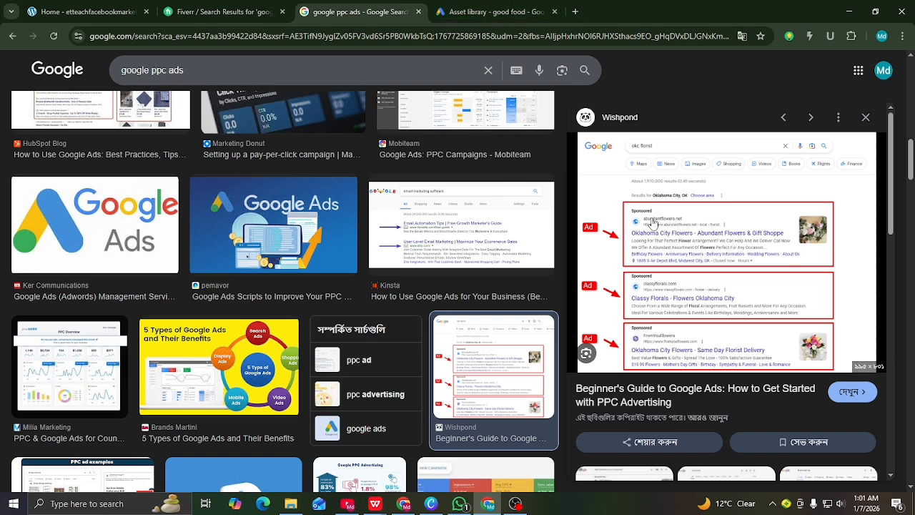
pyautogui.click(479, 11)
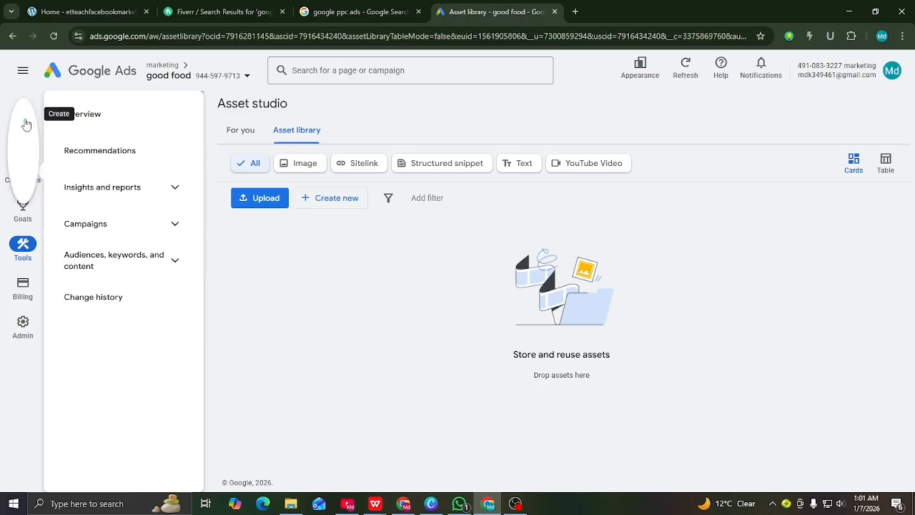
pyautogui.click(25, 121)
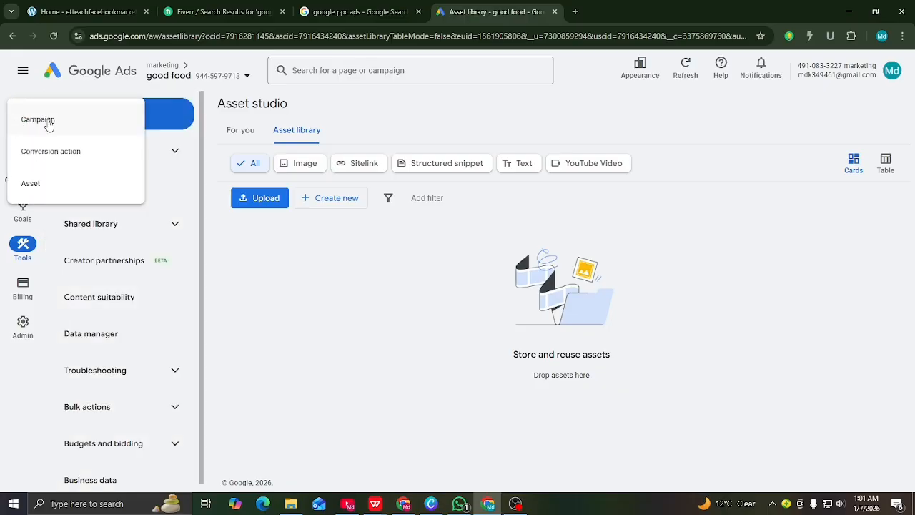
pyautogui.click(47, 122)
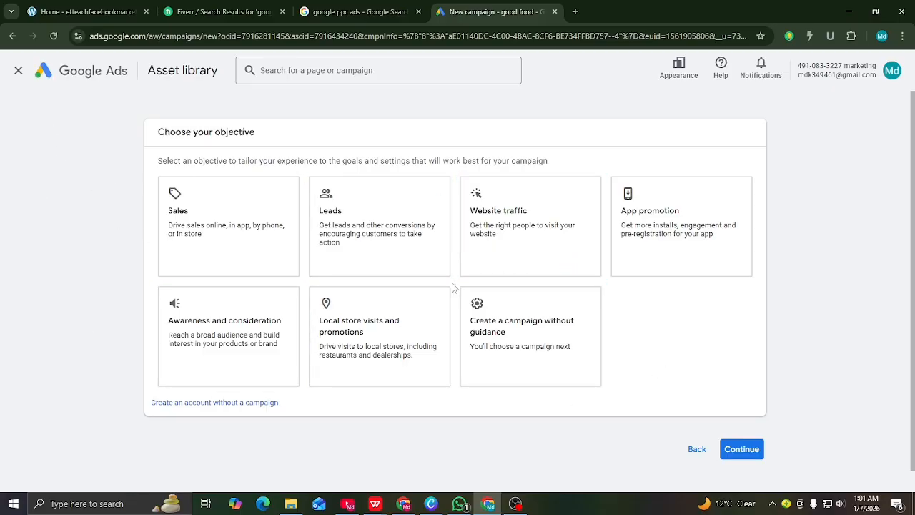
# Examine the campaign objectives, including Sales, Leads, Website traffic, App promotion, and Local store visits and promotions
pyautogui.click(214, 223)
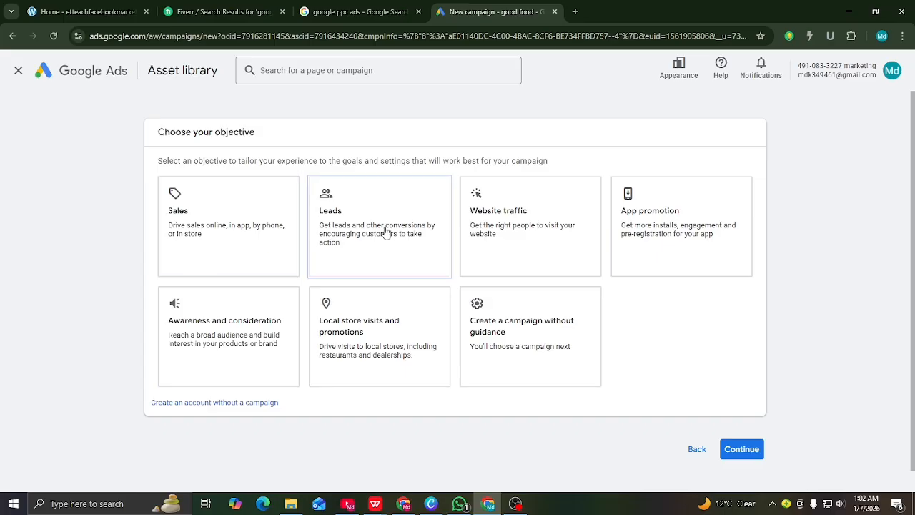
pyautogui.click(267, 229)
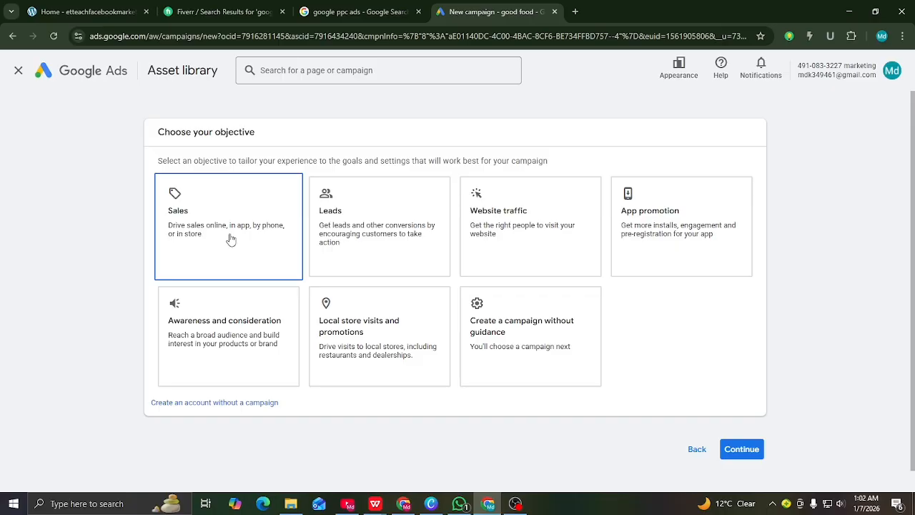
pyautogui.click(332, 232)
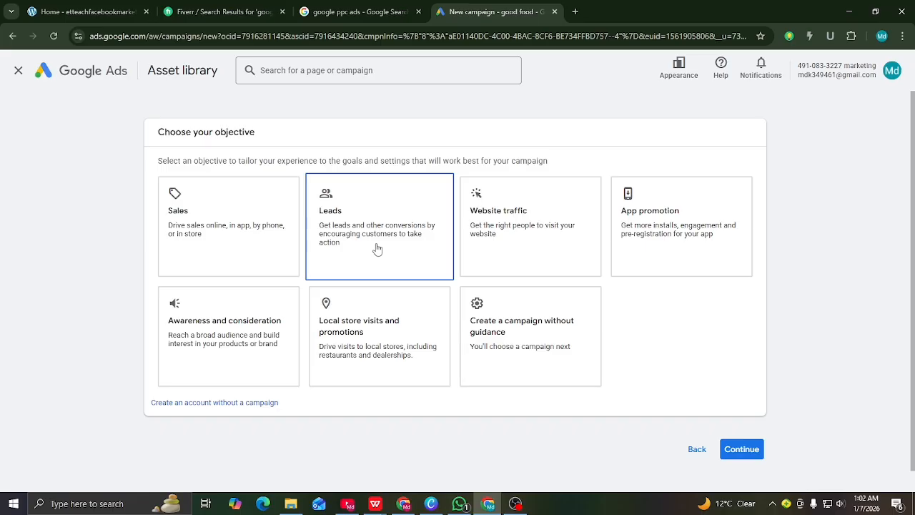
pyautogui.click(512, 220)
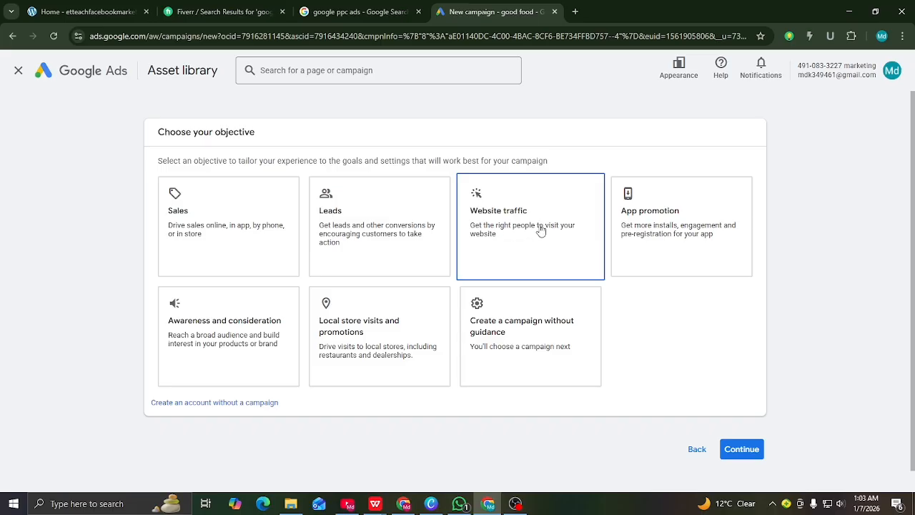
pyautogui.click(654, 229)
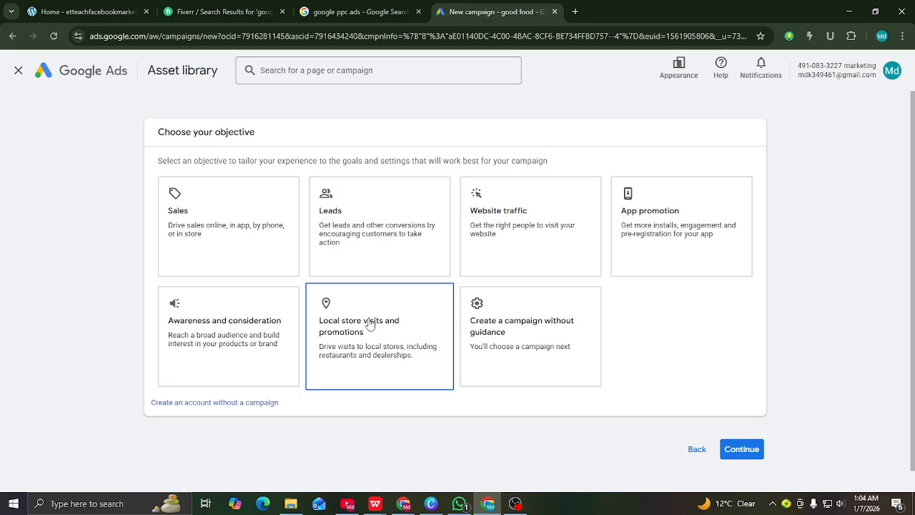
pyautogui.click(262, 204)
pyautogui.click(500, 314)
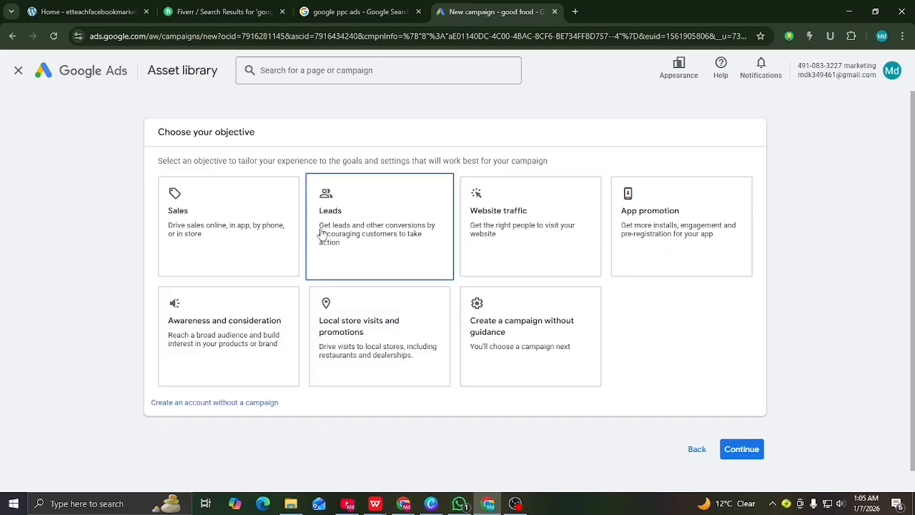
# Set the campaign objective to Sales and the campaign type to Search
pyautogui.click(220, 216)
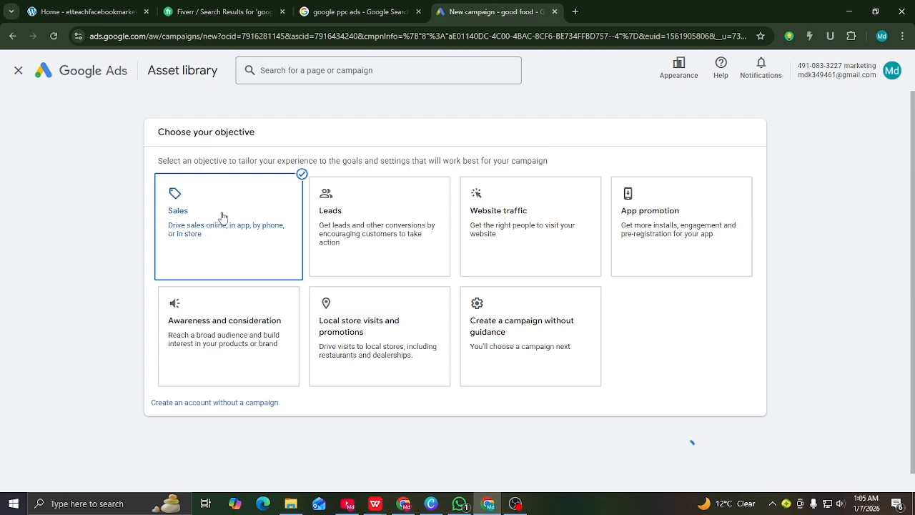
pyautogui.scroll(4, 220, 207)
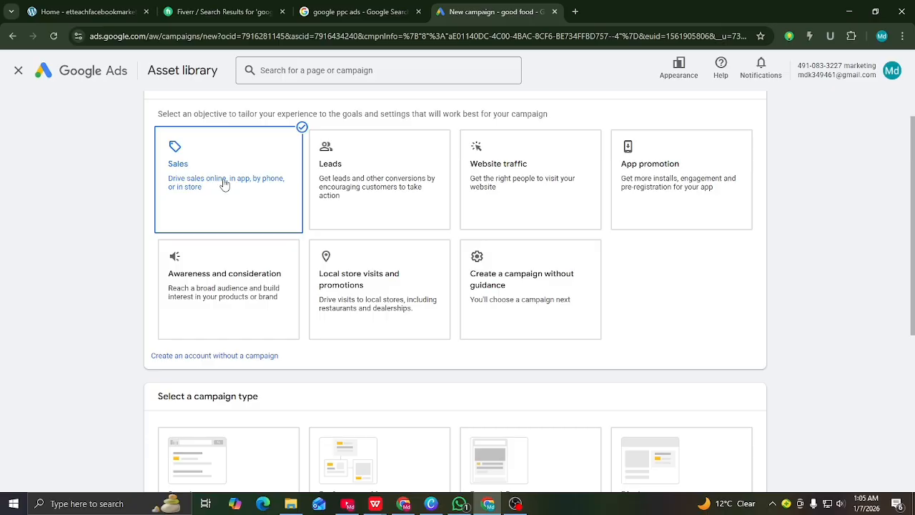
pyautogui.scroll(-2, 195, 352)
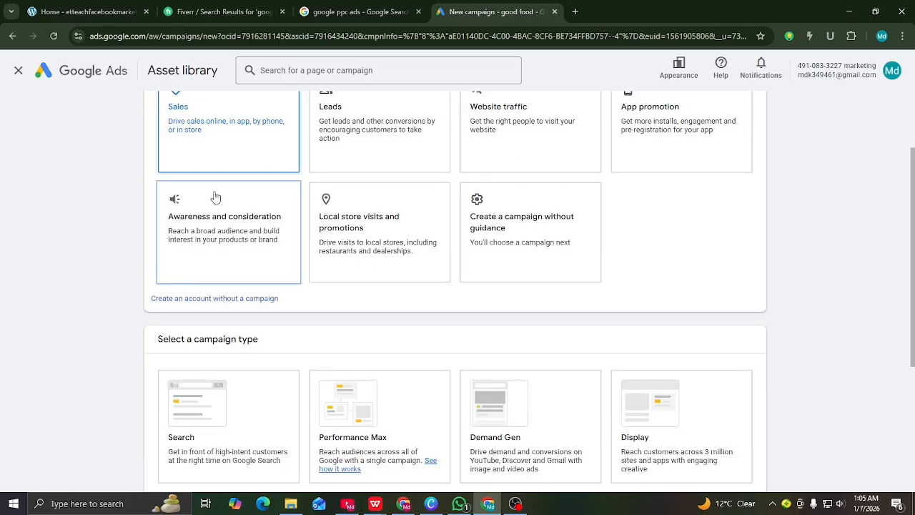
pyautogui.scroll(-2, 195, 352)
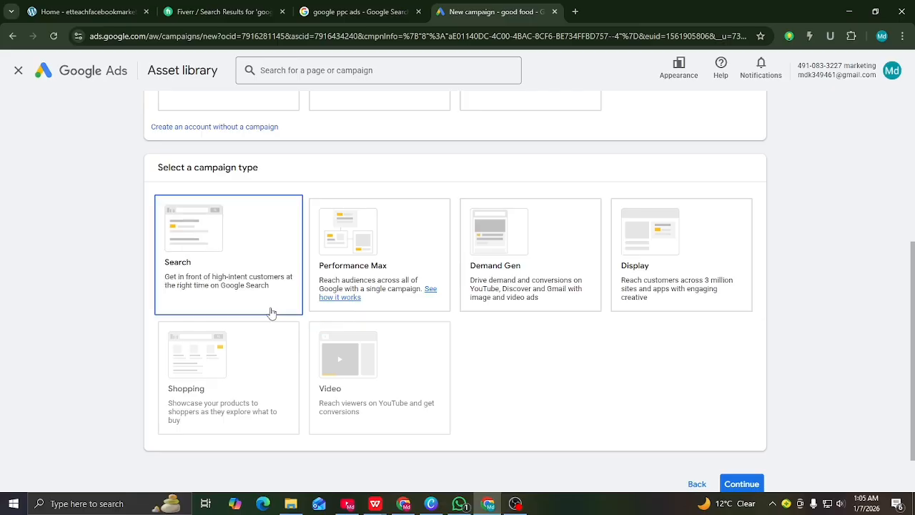
pyautogui.scroll(1, 238, 265)
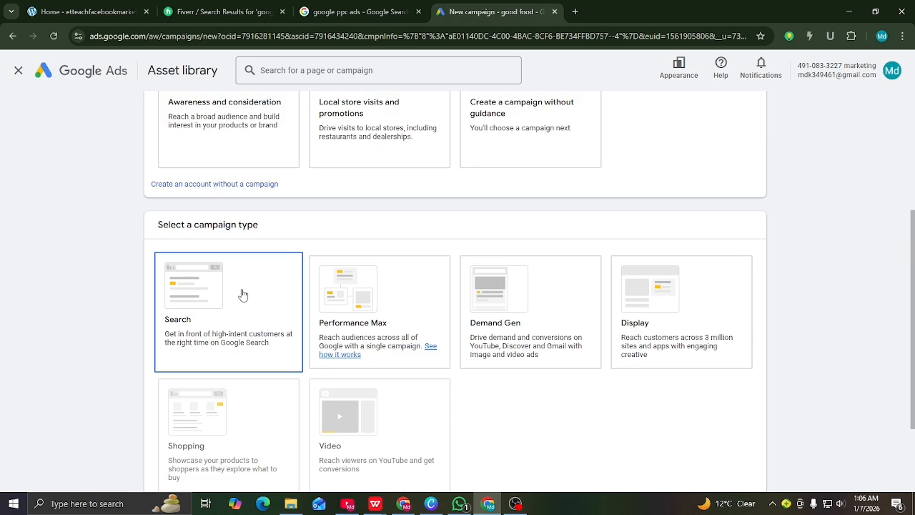
pyautogui.click(243, 294)
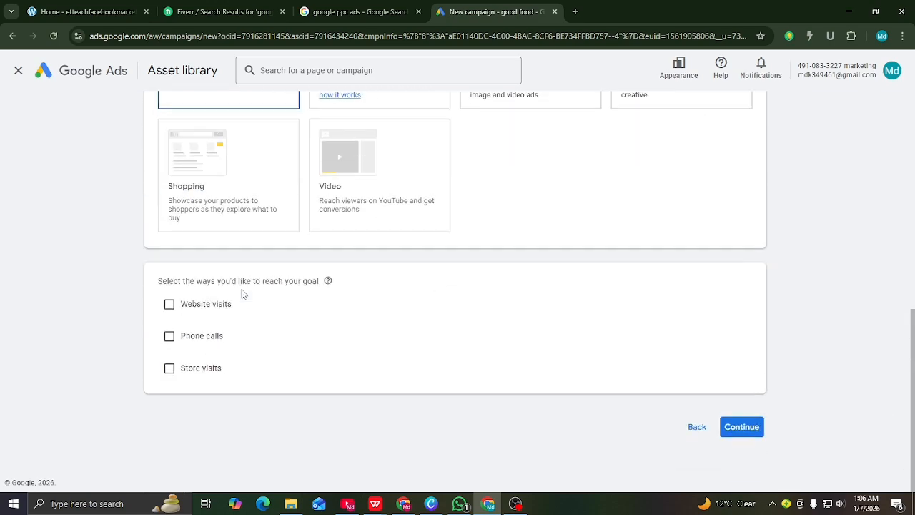
pyautogui.scroll(3, 243, 294)
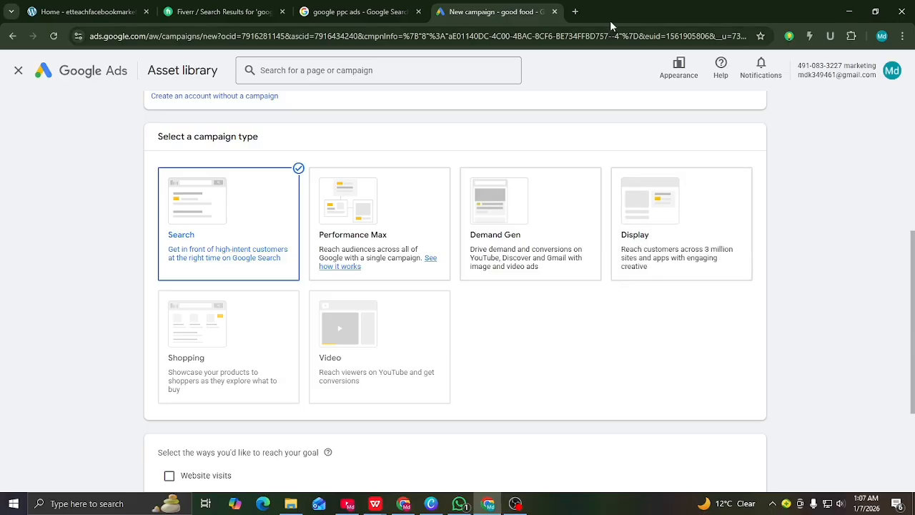
# Search Google for "newspaper" in a new browser tab
pyautogui.click(575, 11)
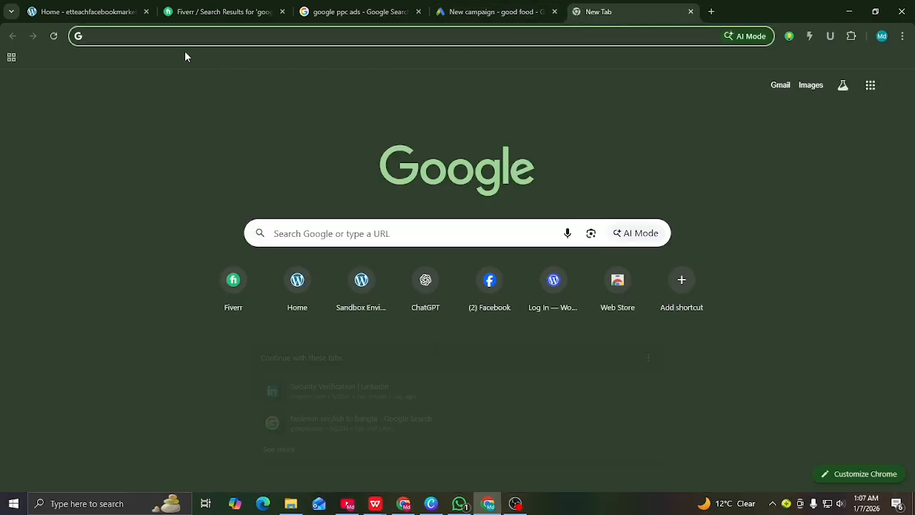
pyautogui.click(153, 36)
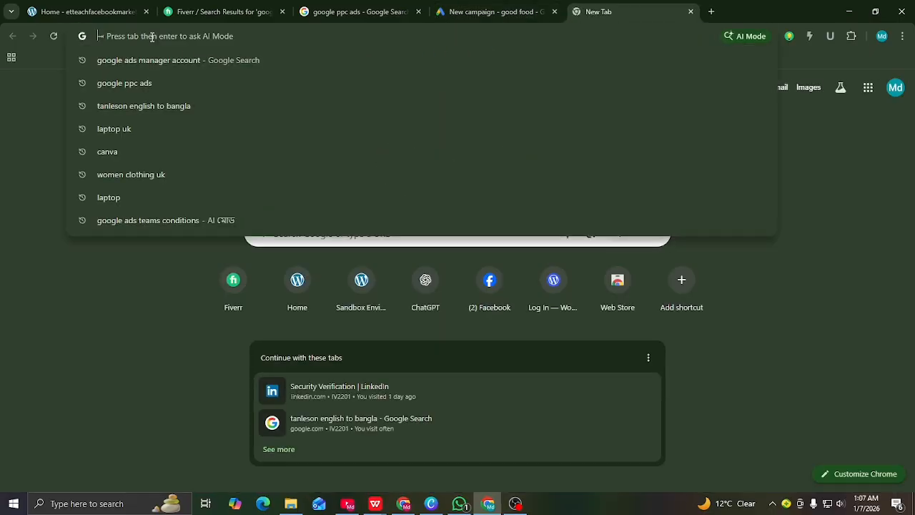
pyautogui.write('w')
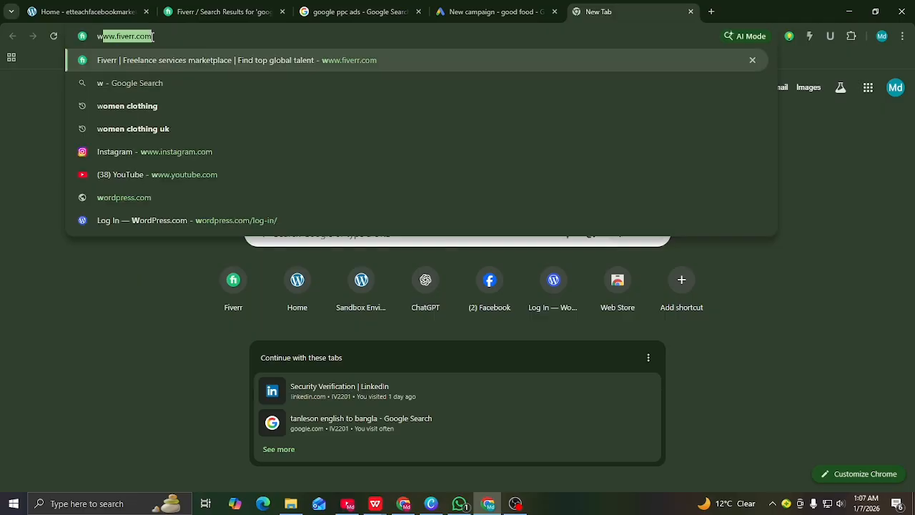
pyautogui.press('BackSpace')
pyautogui.write('ne')
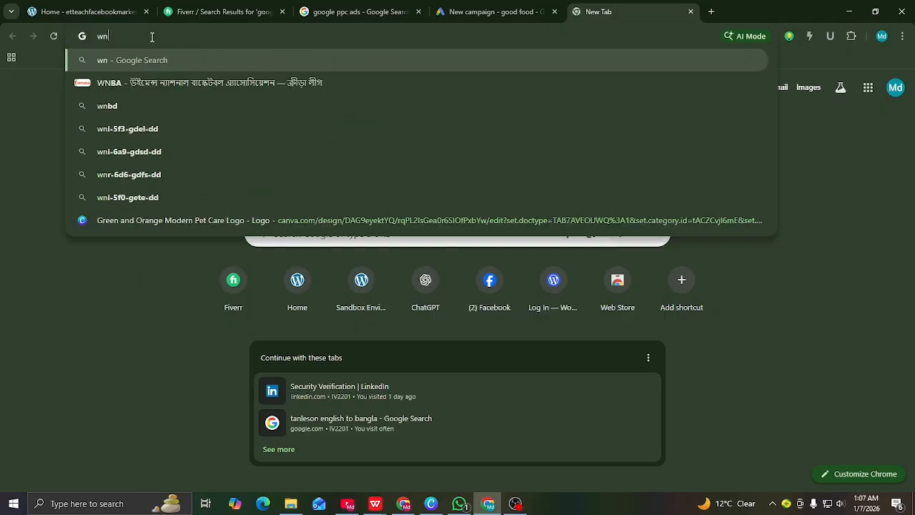
pyautogui.press('BackSpace')
pyautogui.press('BackSpace')
pyautogui.press('BackSpace')
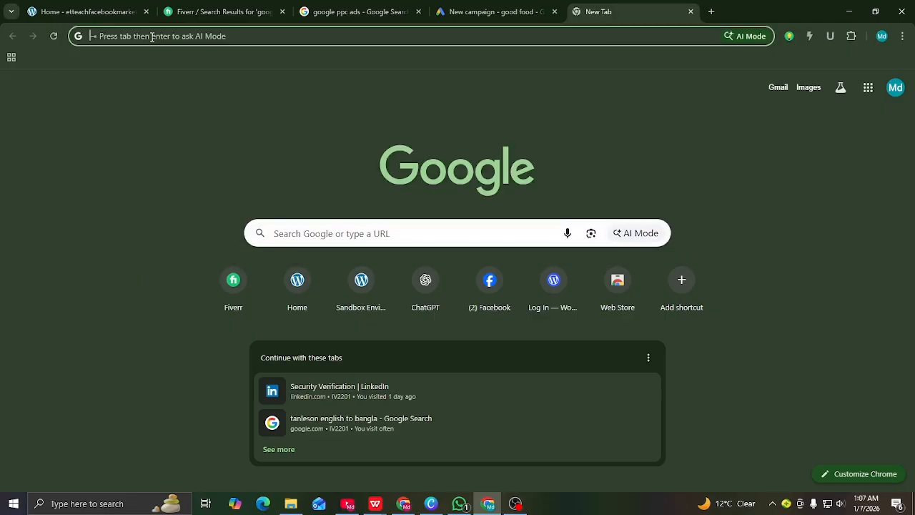
pyautogui.write('ne')
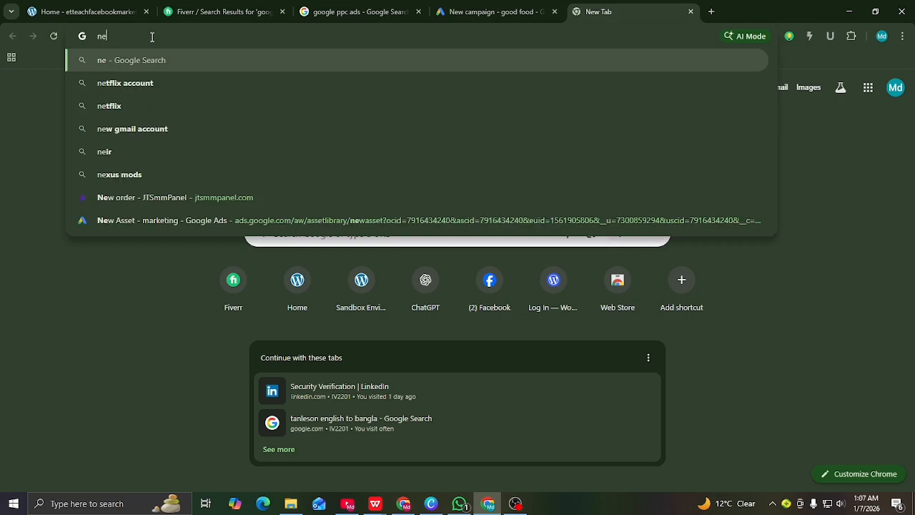
pyautogui.write('w')
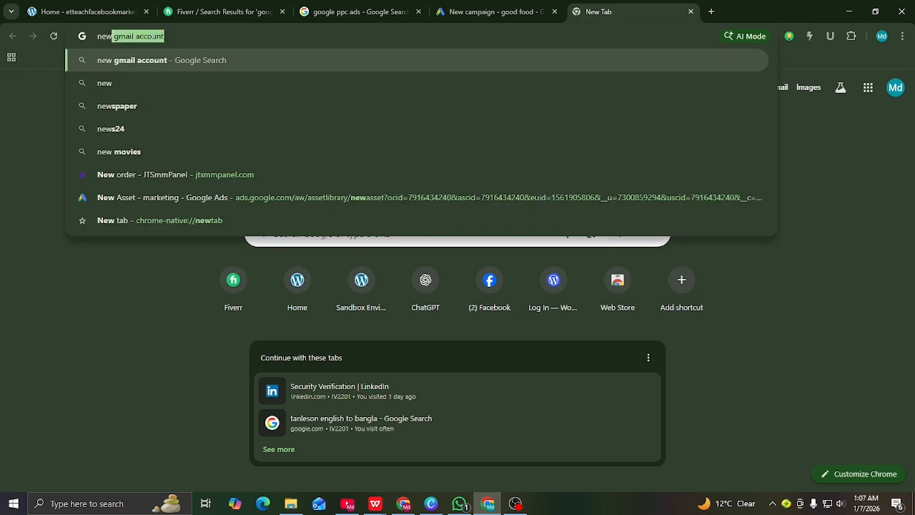
pyautogui.write('s')
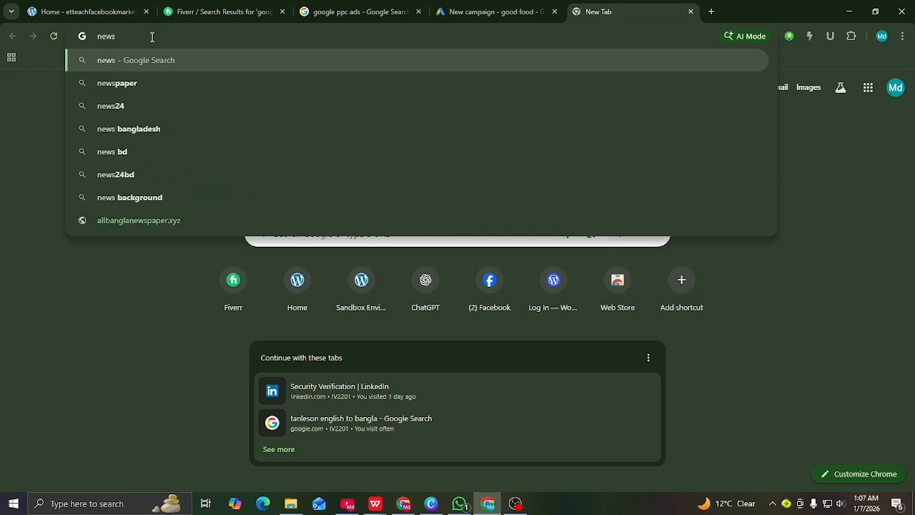
pyautogui.click(138, 84)
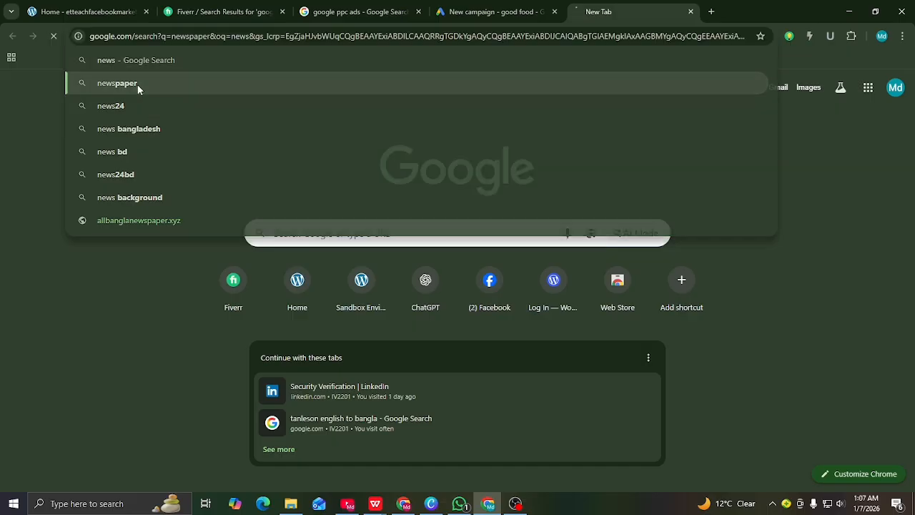
# Open the Prothom Alo news site from the results, dismiss the Google sign-in prompt, and examine the banner ads on its home page
pyautogui.click(184, 260)
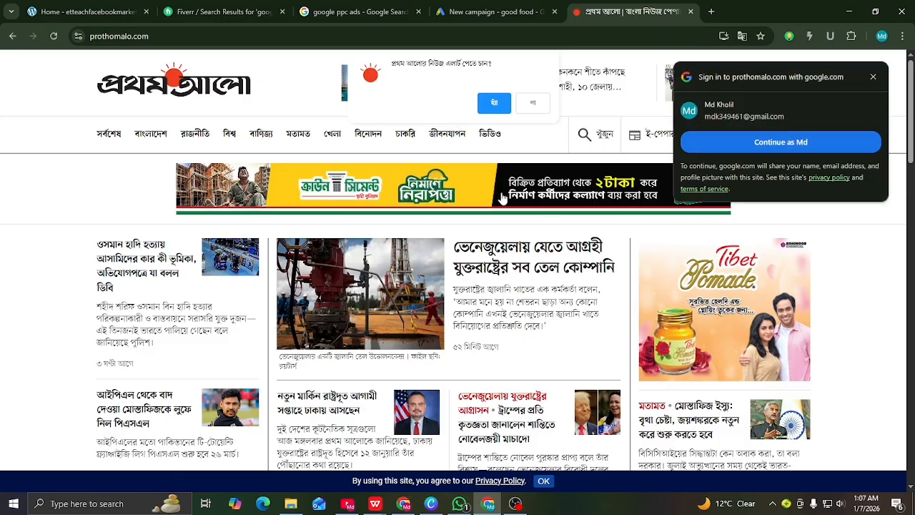
pyautogui.click(873, 78)
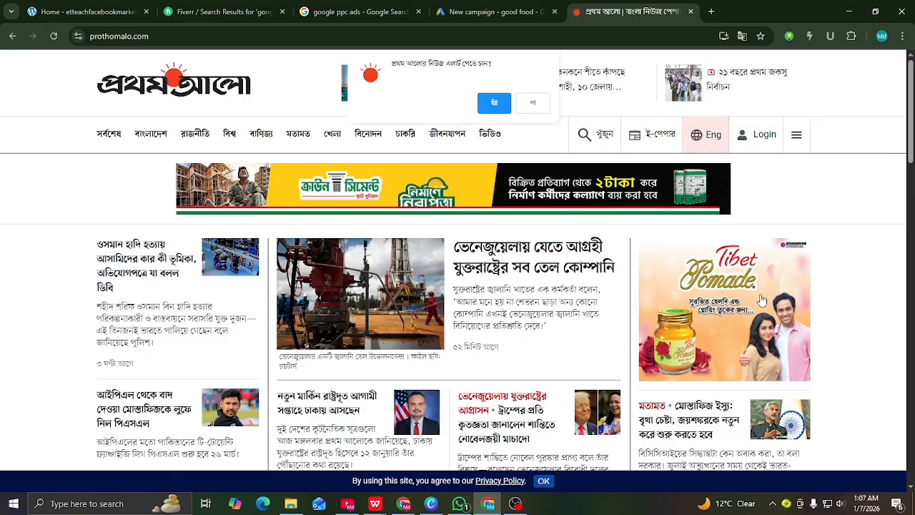
pyautogui.scroll(-1, 418, 146)
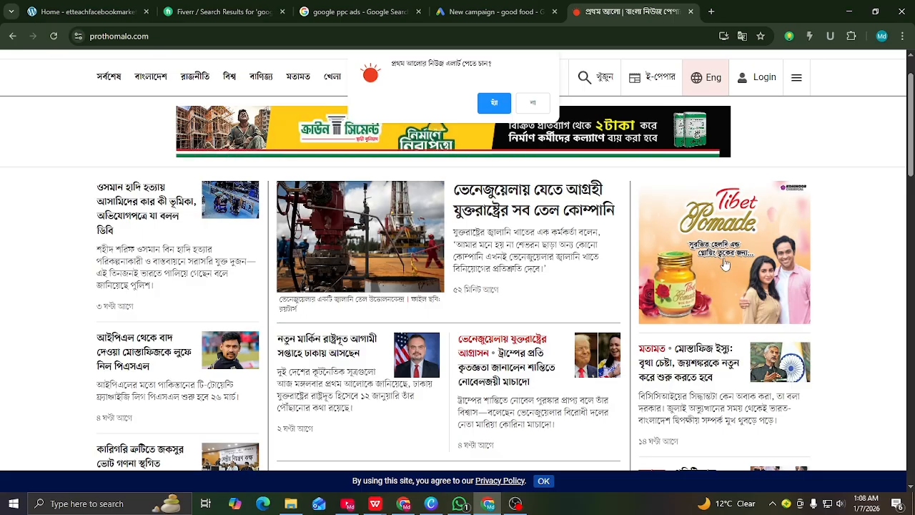
pyautogui.scroll(-1, 723, 263)
pyautogui.scroll(2, 721, 226)
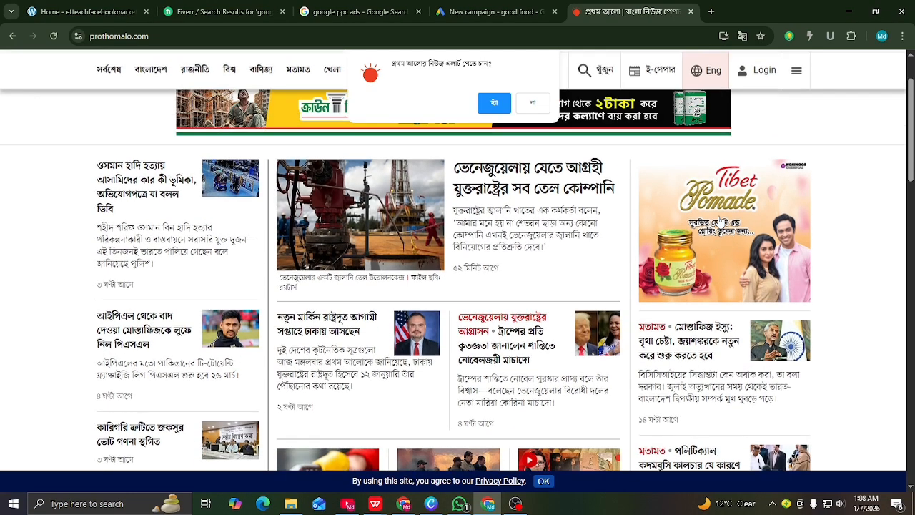
# Examine the banner ads further down the Prothom Alo home page and return to the Google Ads campaign setup
pyautogui.scroll(-5, 750, 271)
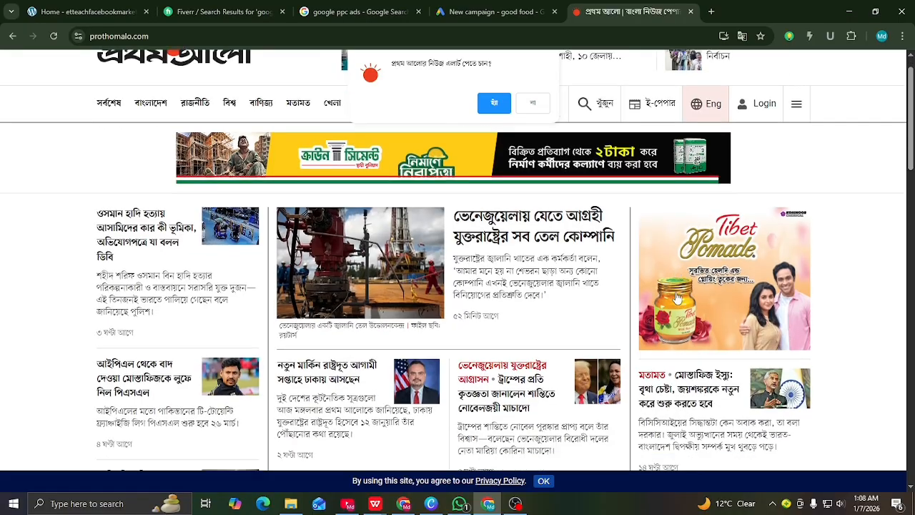
pyautogui.scroll(-3, 604, 220)
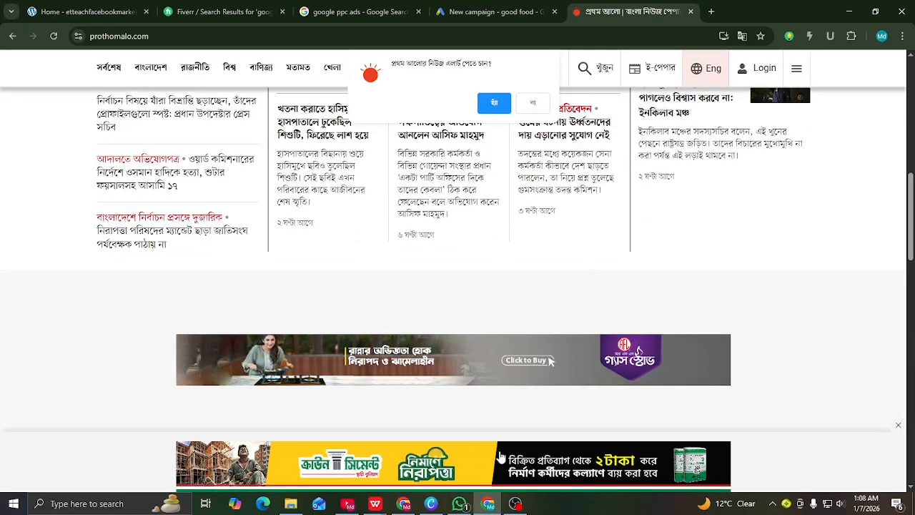
pyautogui.click(476, 12)
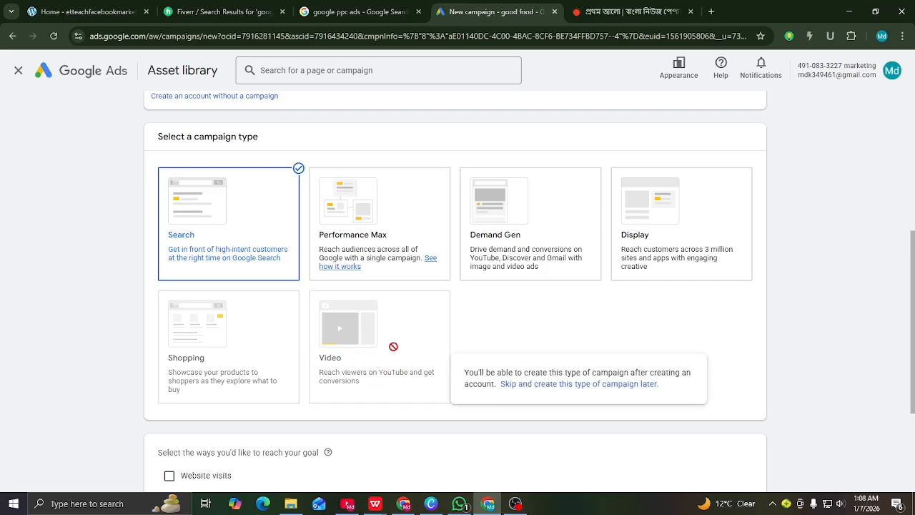
# Set the campaign objective to Create a campaign without guidance and examine its campaign types, including Video, App and Shopping
pyautogui.scroll(3, 365, 344)
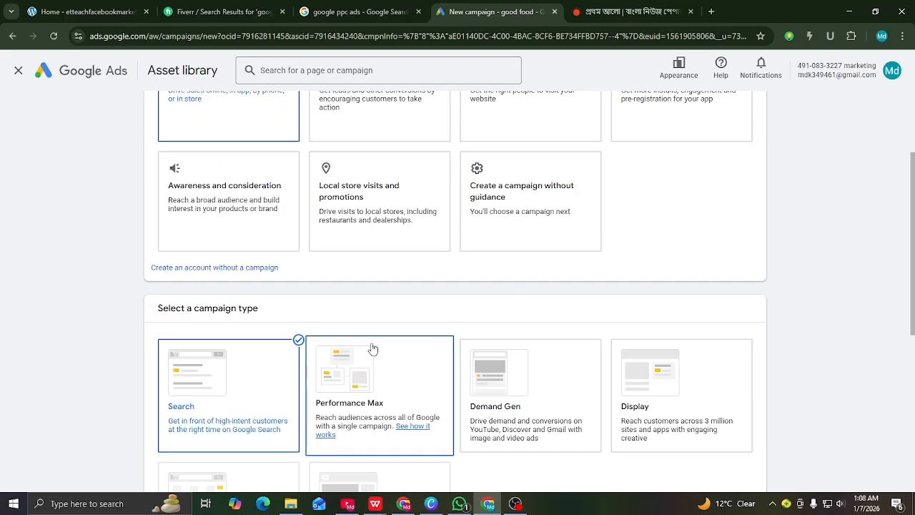
pyautogui.click(518, 223)
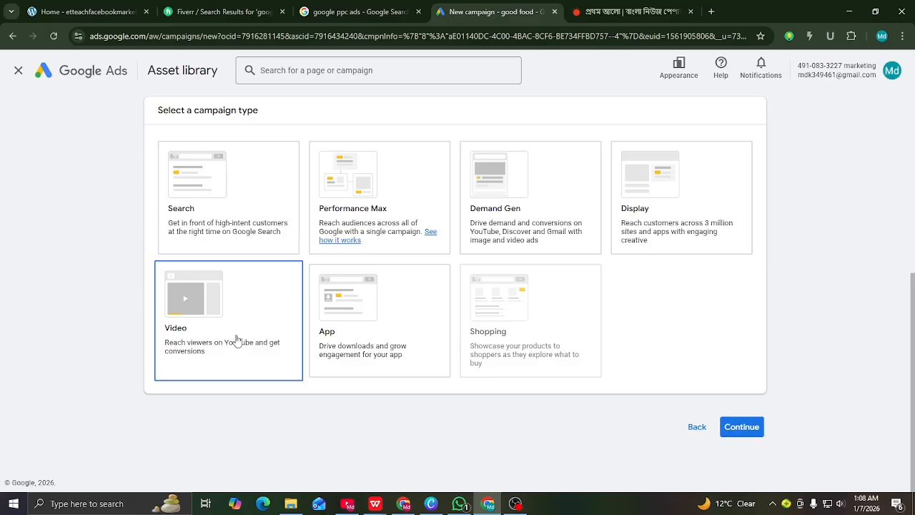
pyautogui.scroll(3, 237, 339)
pyautogui.scroll(-2, 236, 336)
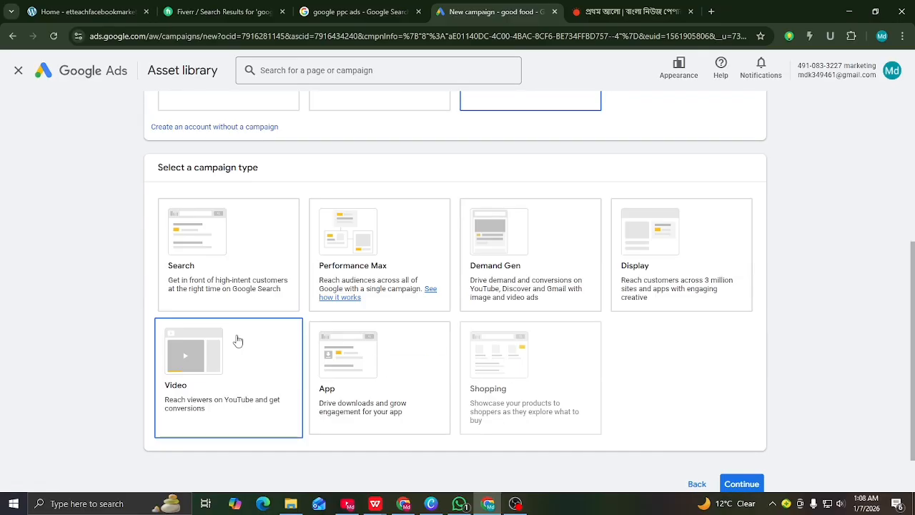
pyautogui.moveTo(522, 371)
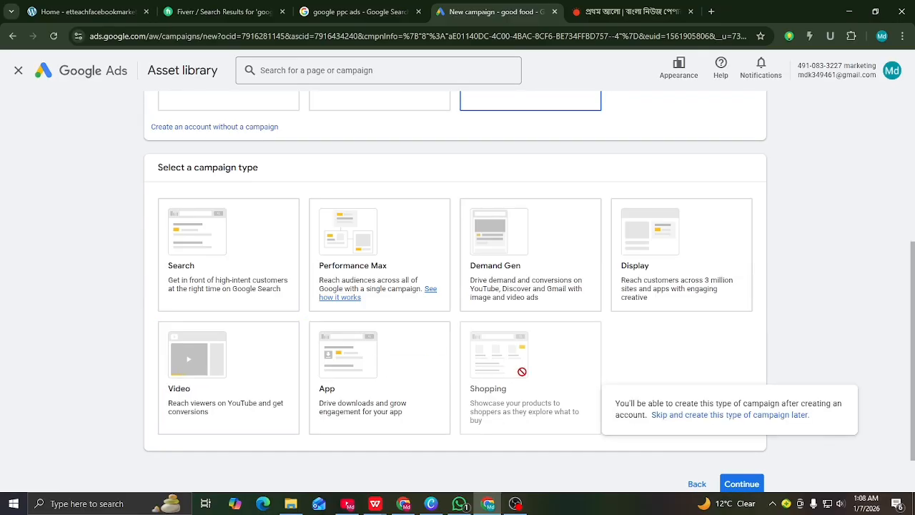
# Set the campaign objective back to Sales and choose Search as the campaign type
pyautogui.scroll(3, 521, 371)
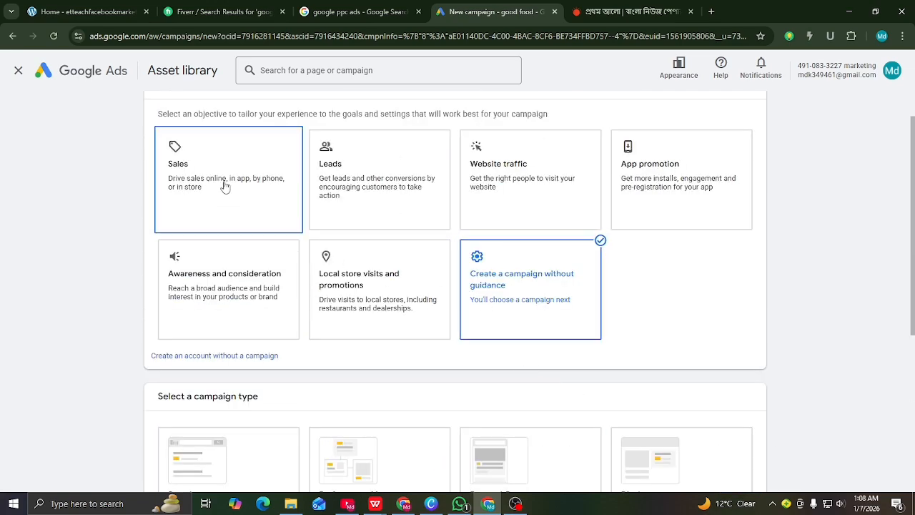
pyautogui.scroll(-5, 226, 187)
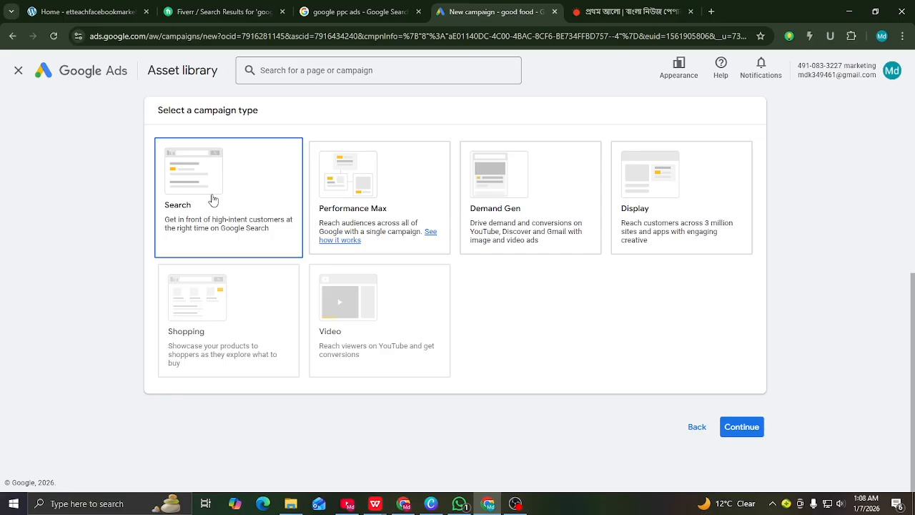
pyautogui.scroll(3, 212, 199)
pyautogui.scroll(-3, 212, 200)
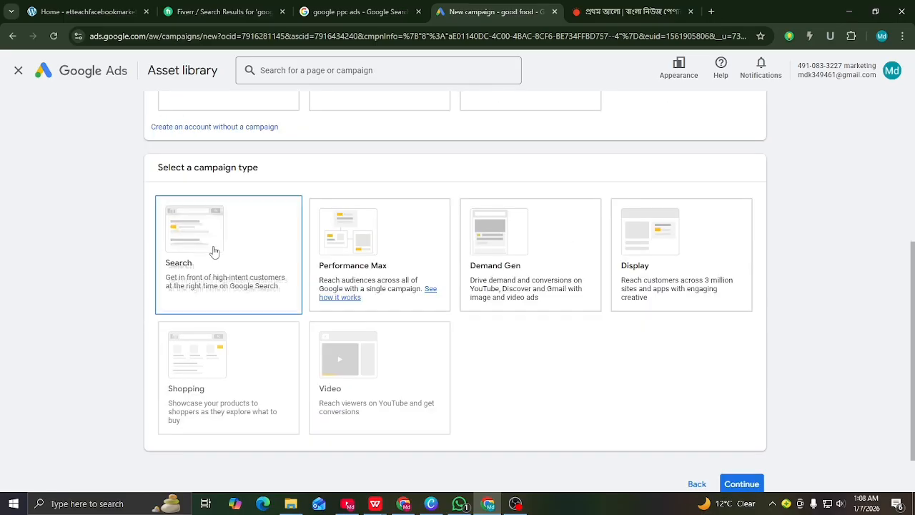
pyautogui.scroll(-3, 230, 249)
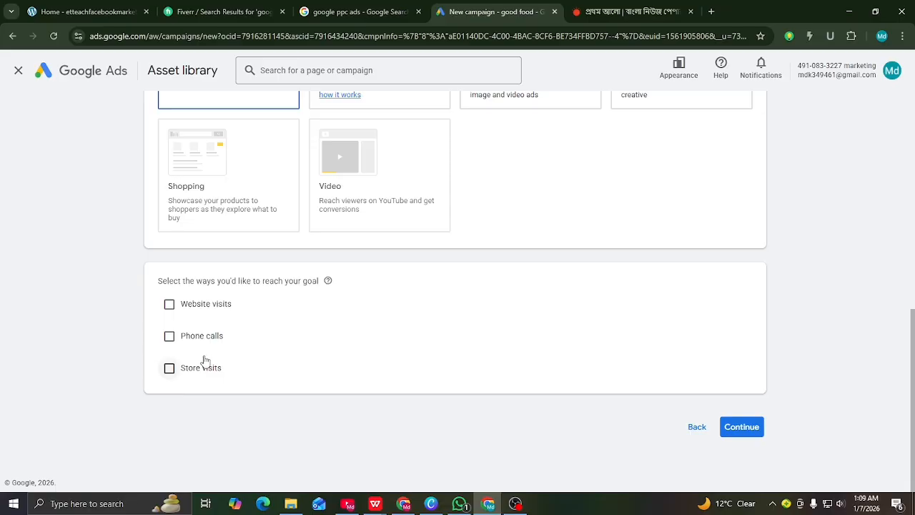
# Review the objective and campaign type, and enable Website visits as a way to reach the goal
pyautogui.scroll(3, 210, 304)
pyautogui.scroll(2, 272, 288)
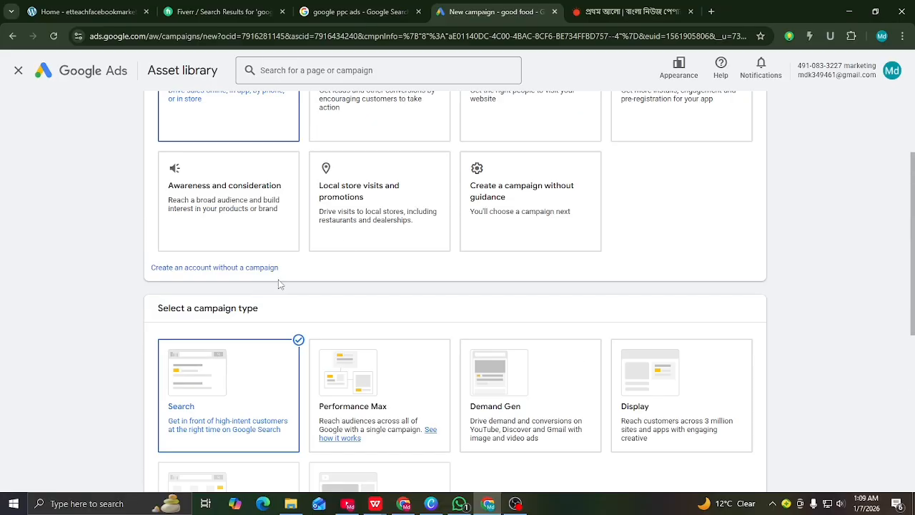
pyautogui.scroll(-5, 272, 288)
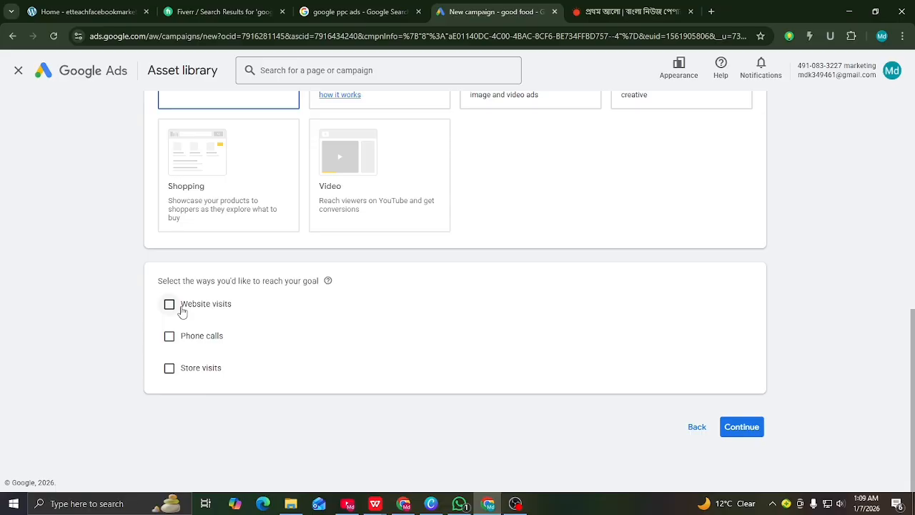
pyautogui.scroll(3, 182, 312)
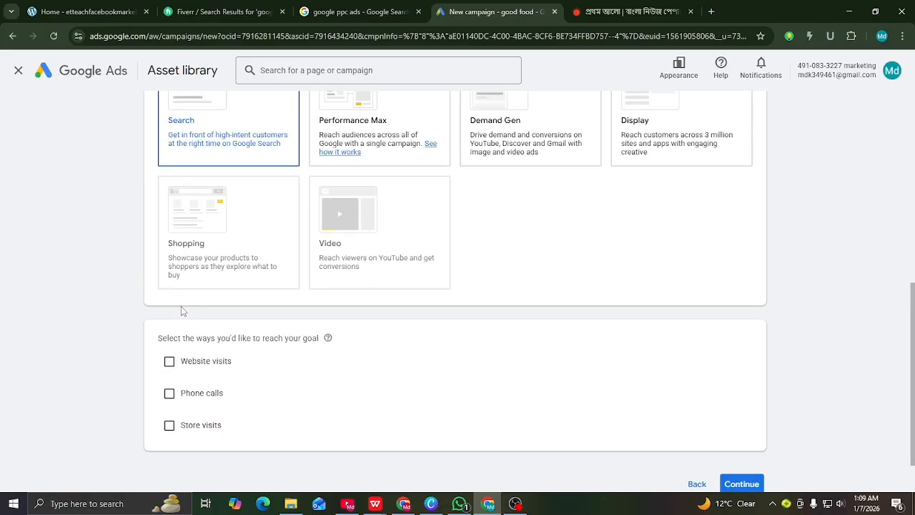
pyautogui.scroll(-3, 182, 307)
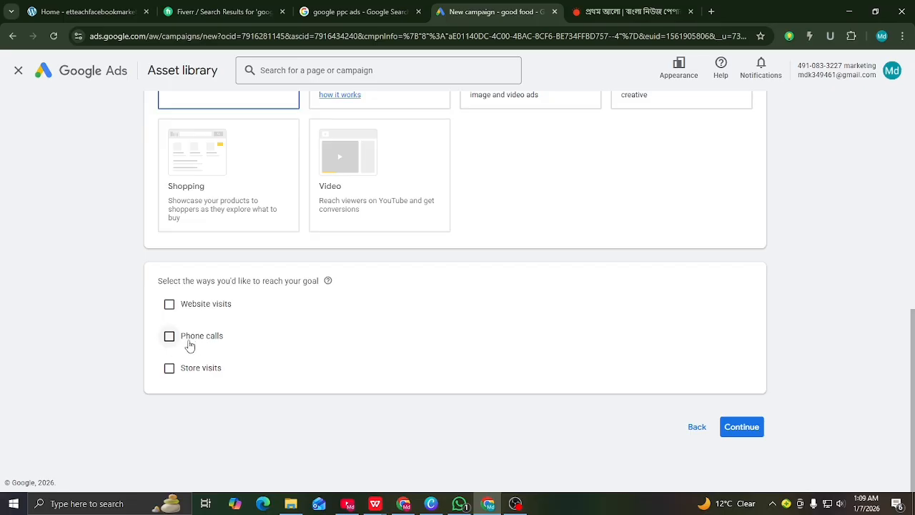
pyautogui.click(169, 305)
# Enable Phone calls as an additional way to reach the goal, and clear it again
pyautogui.click(169, 382)
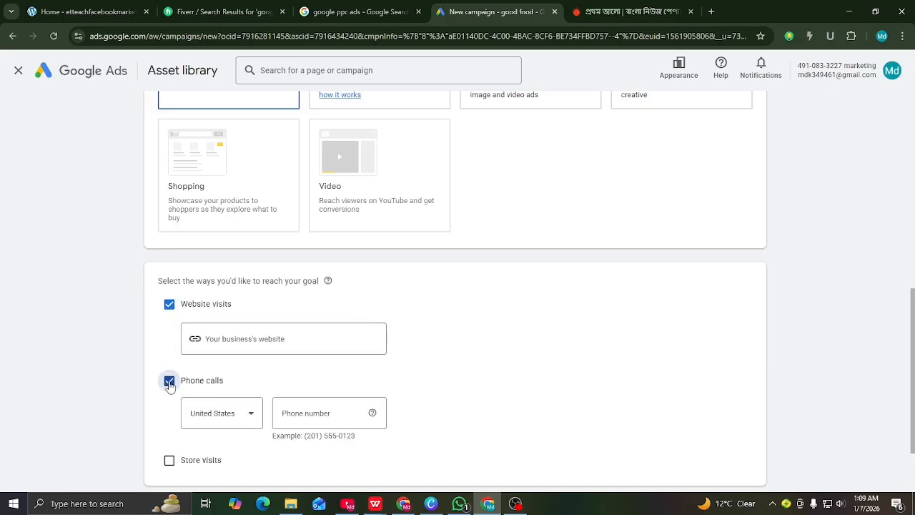
pyautogui.scroll(4, 175, 384)
pyautogui.scroll(-4, 175, 385)
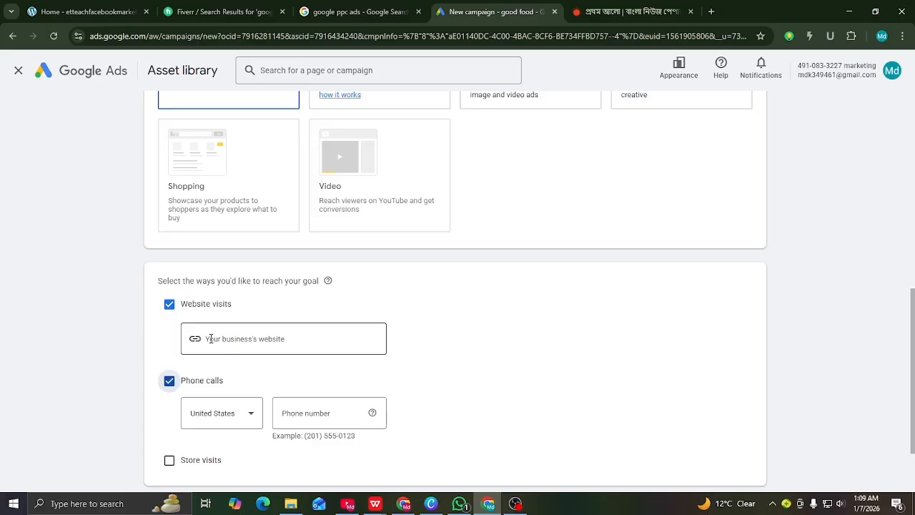
pyautogui.click(171, 381)
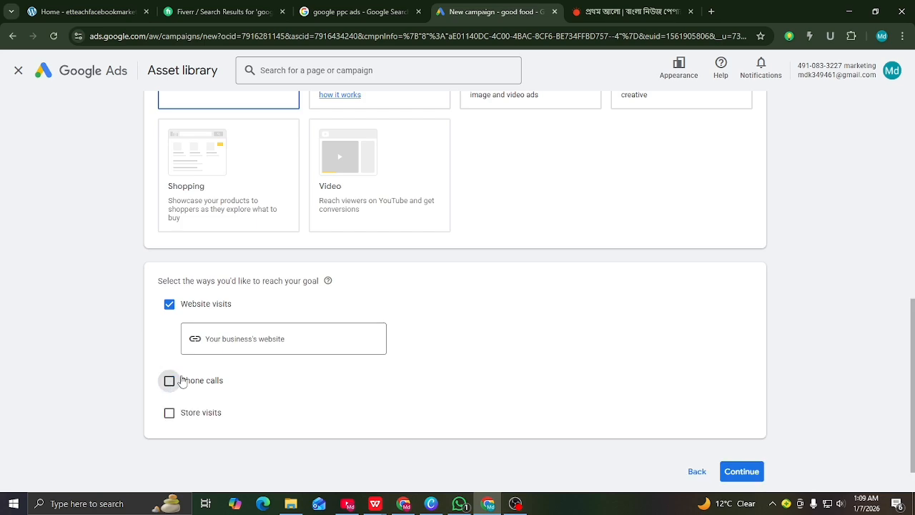
# Reload the Organic Store site in its open browser tab and copy its web address for the business website field
pyautogui.click(207, 339)
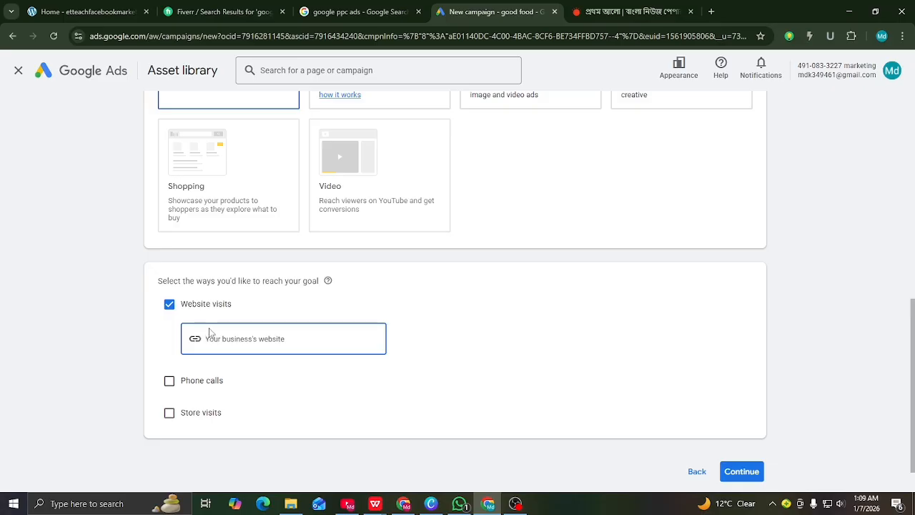
pyautogui.scroll(1, 214, 325)
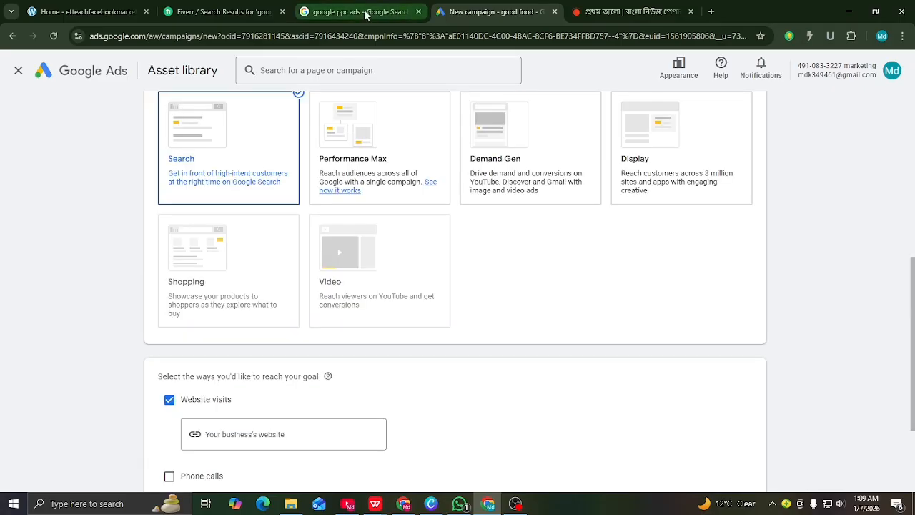
pyautogui.click(111, 12)
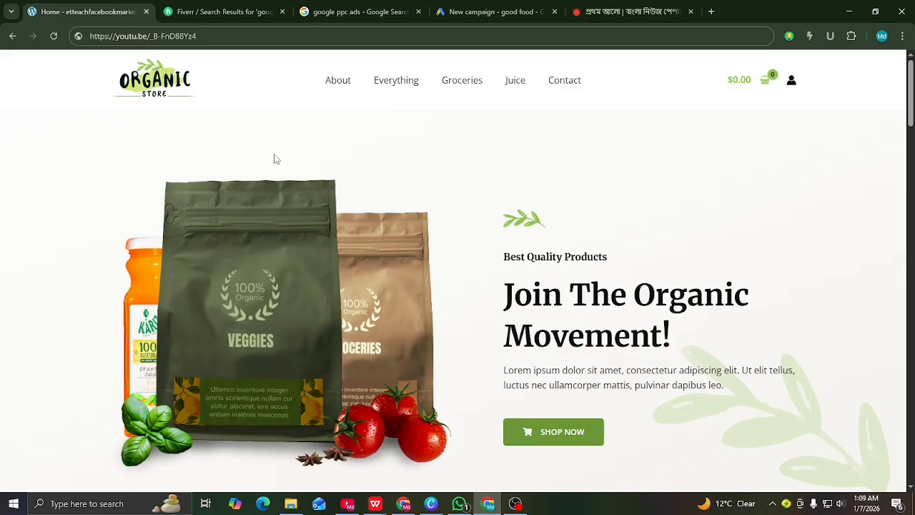
pyautogui.click(53, 36)
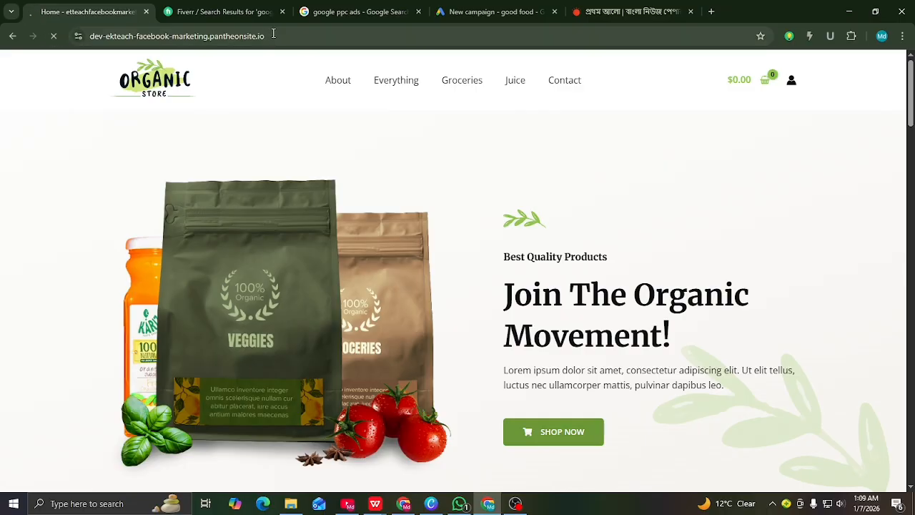
pyautogui.click(225, 37)
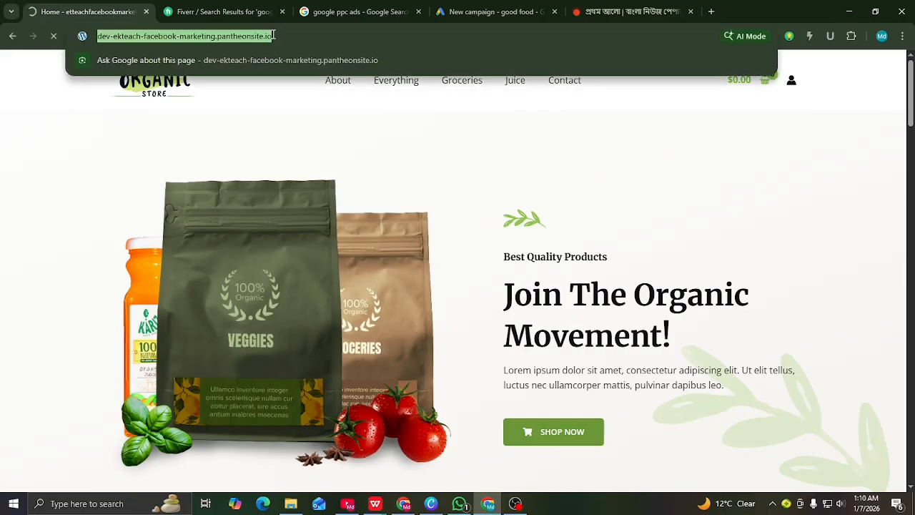
pyautogui.rightClick(224, 37)
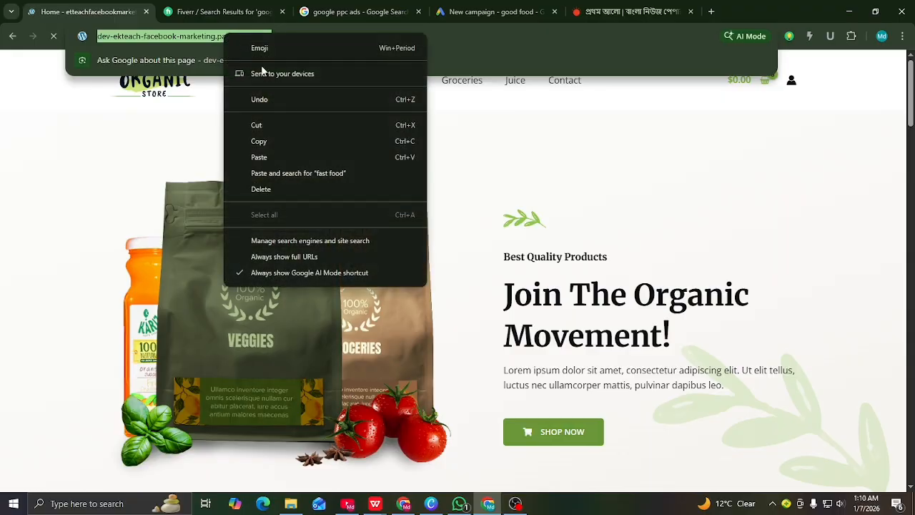
pyautogui.click(263, 141)
# Examine the products and offers on the Organic Store home page, and open a new browser tab
pyautogui.scroll(-4, 464, 164)
pyautogui.scroll(-16, 464, 164)
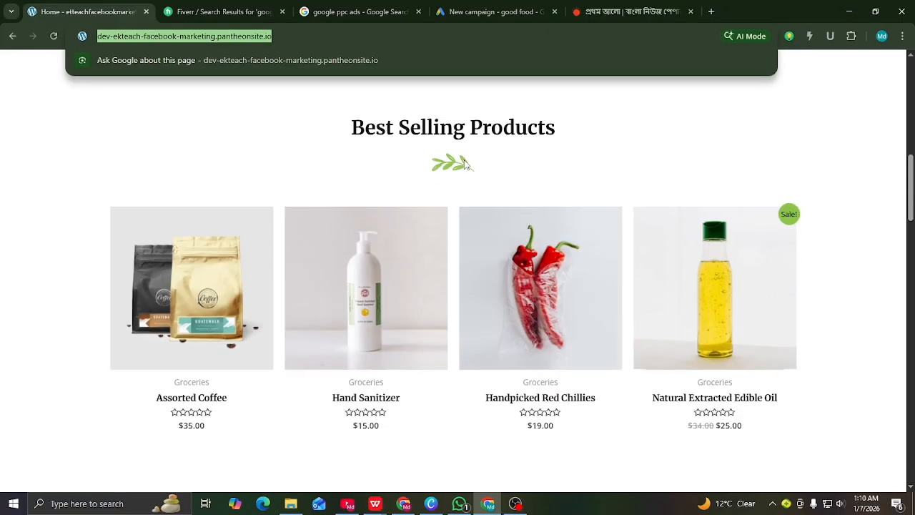
pyautogui.scroll(-3, 469, 165)
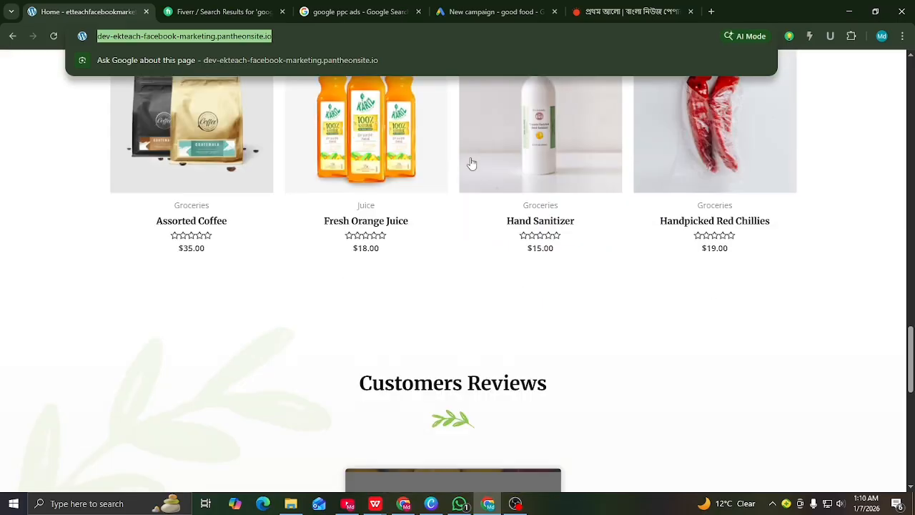
pyautogui.scroll(2, 469, 164)
pyautogui.scroll(-8, 469, 164)
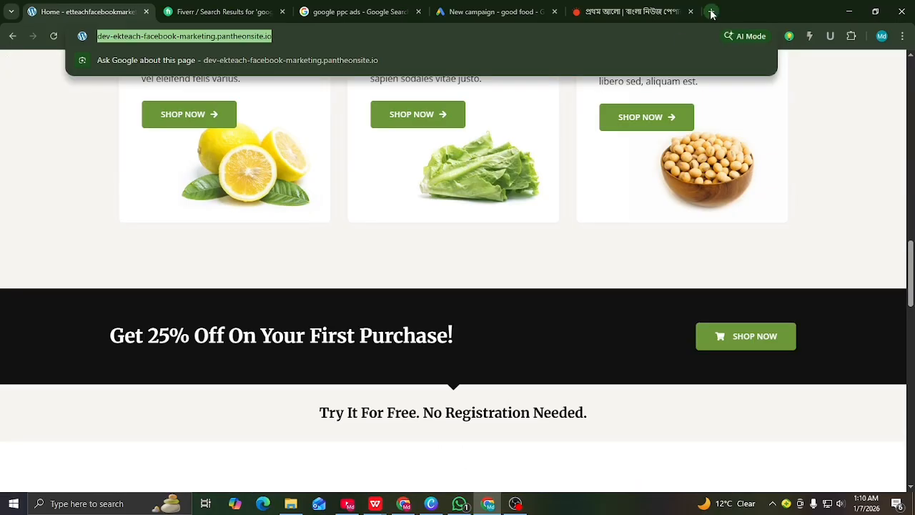
pyautogui.click(711, 11)
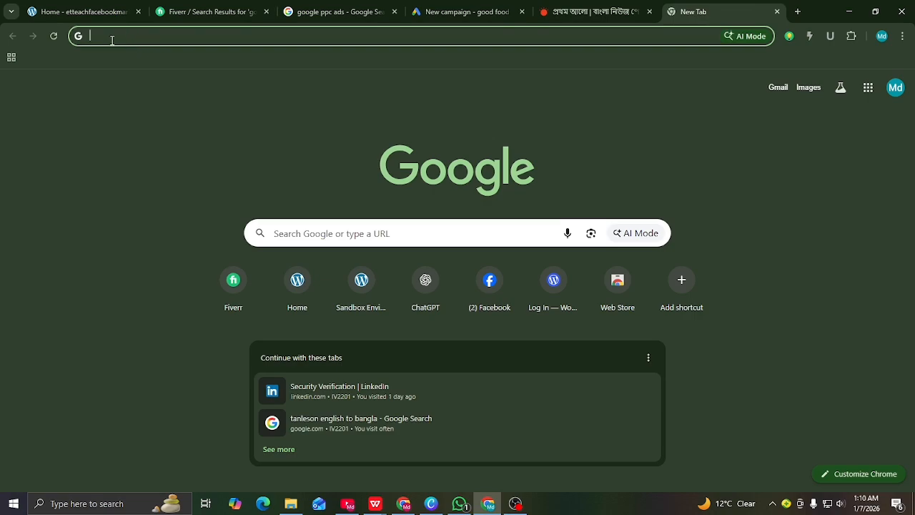
pyautogui.click(443, 11)
pyautogui.scroll(-2, 248, 227)
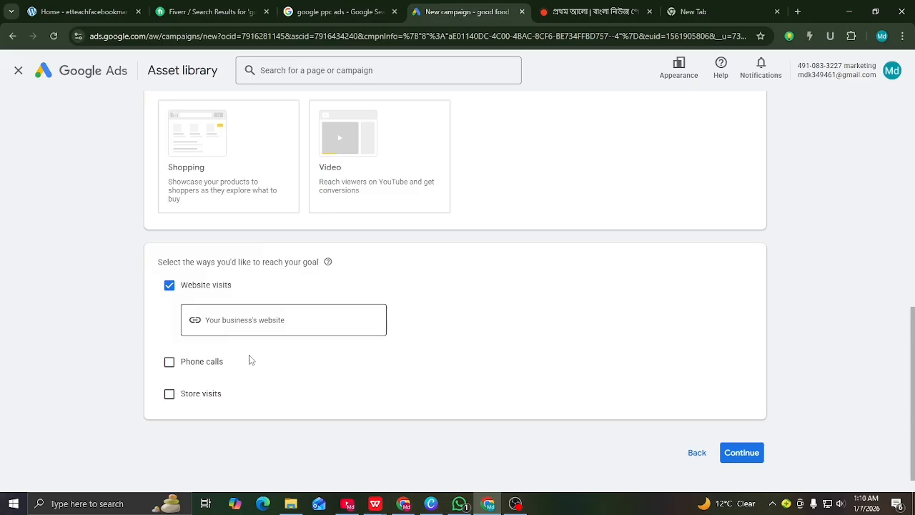
pyautogui.click(218, 319)
pyautogui.rightClick(218, 319)
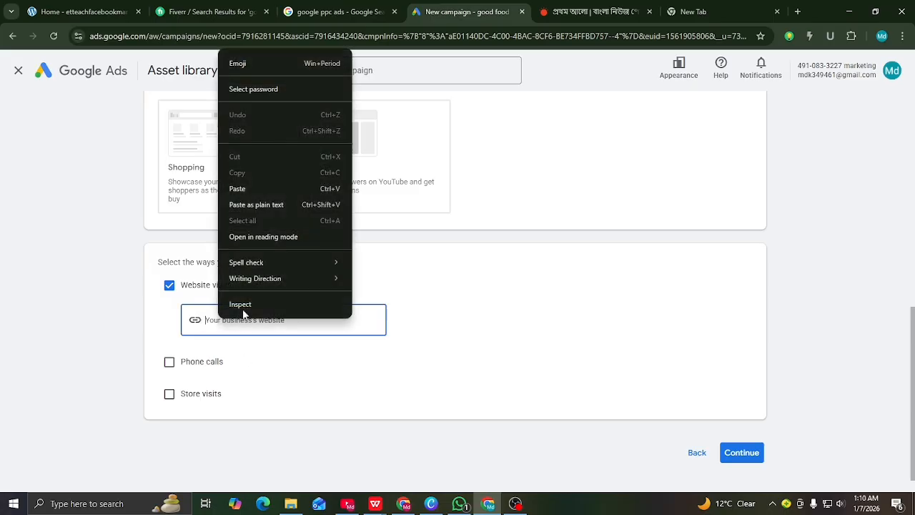
pyautogui.click(245, 185)
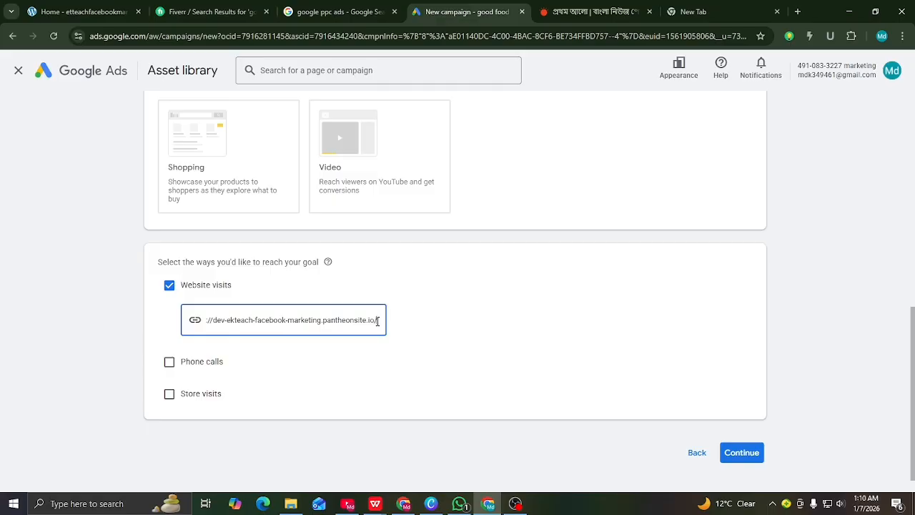
pyautogui.press('BackSpace')
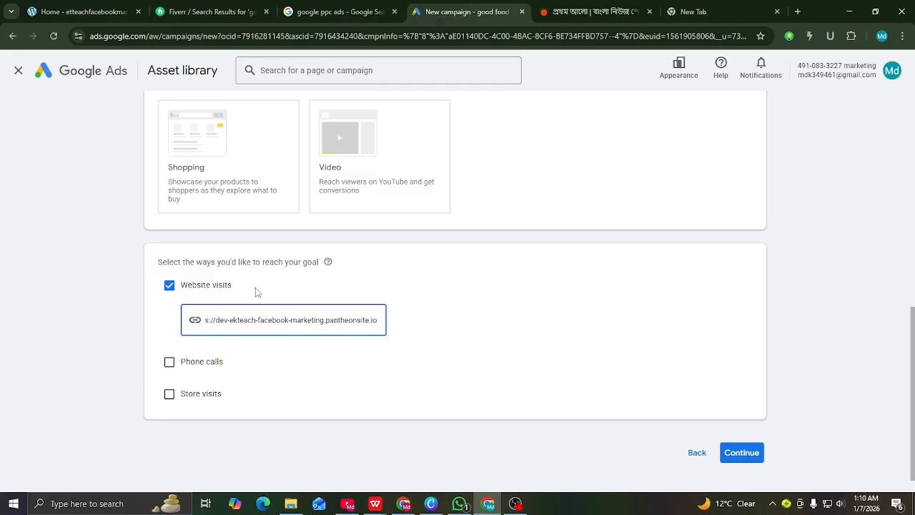
pyautogui.click(739, 453)
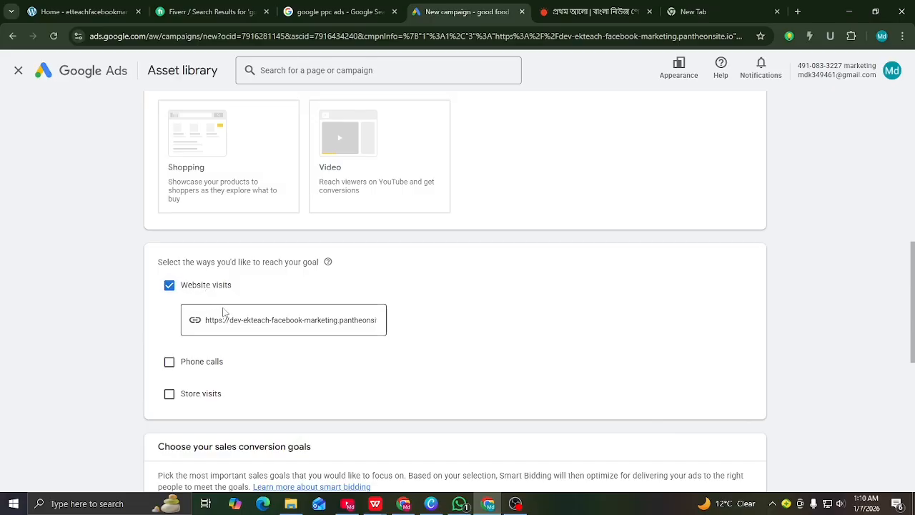
# Choose Purchase as the sales conversion goal and set its measurement to manual setup using code after the campaign is created
pyautogui.scroll(-3, 238, 314)
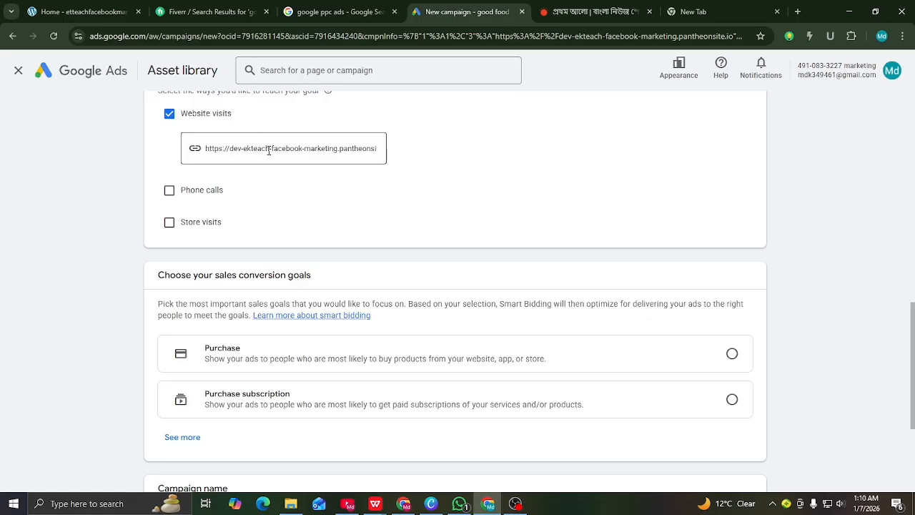
pyautogui.scroll(-1, 276, 304)
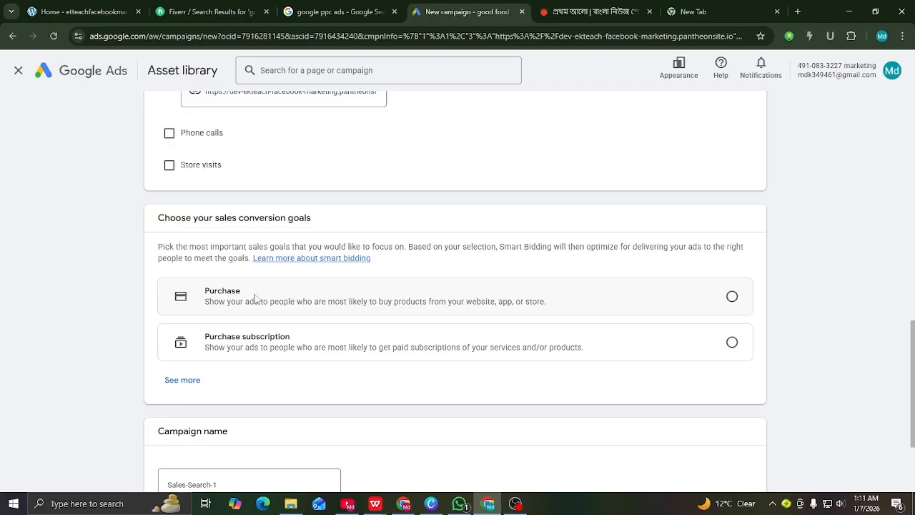
pyautogui.click(732, 297)
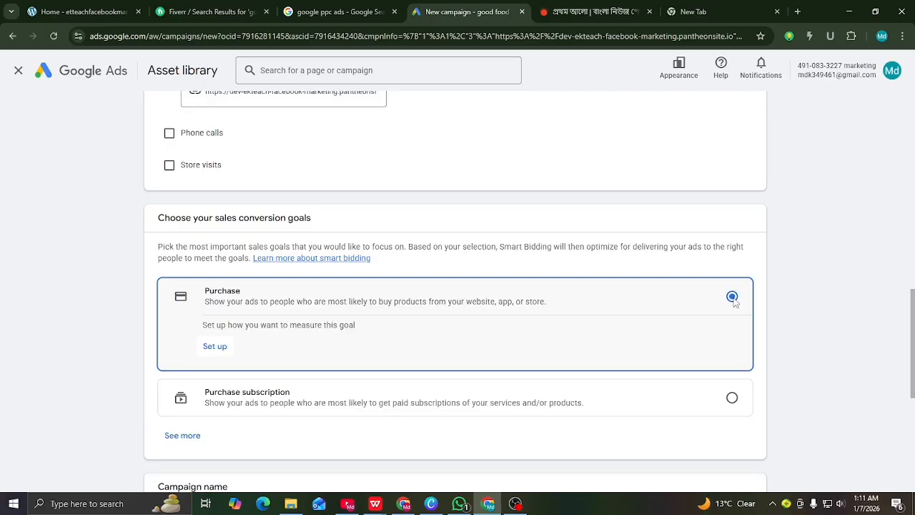
pyautogui.click(215, 347)
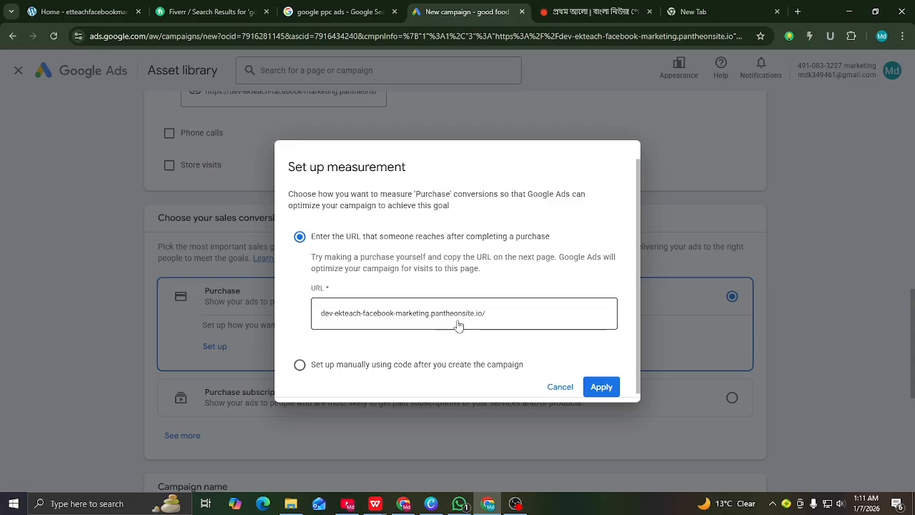
pyautogui.click(489, 313)
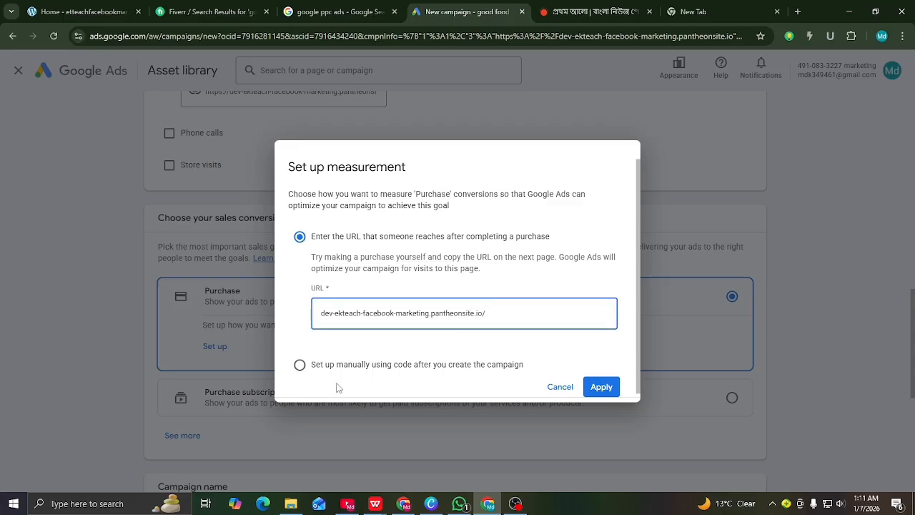
pyautogui.click(300, 365)
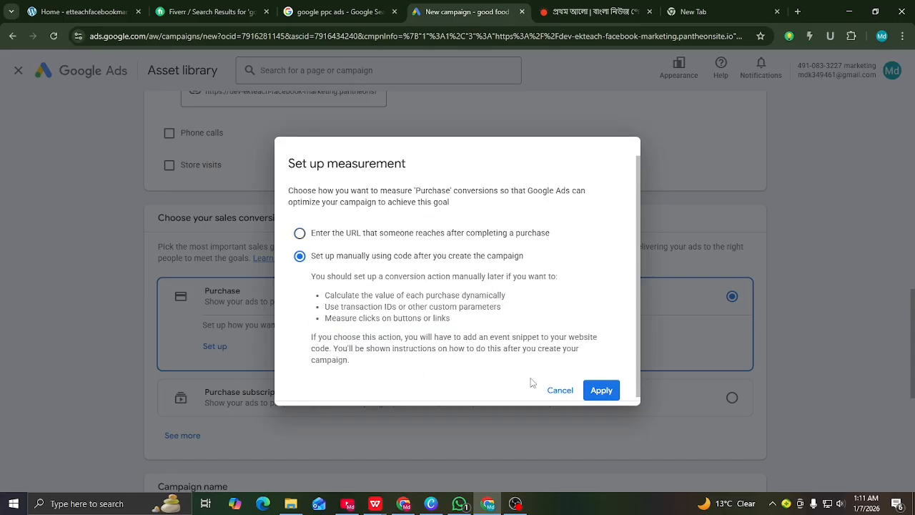
pyautogui.click(602, 389)
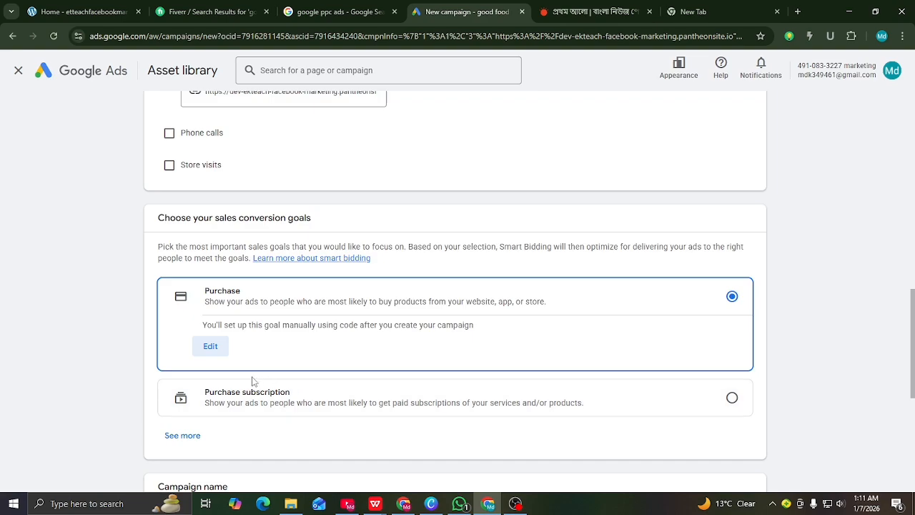
# Name the campaign "food" and agree to continue with enhanced conversions turned on
pyautogui.scroll(-2, 275, 361)
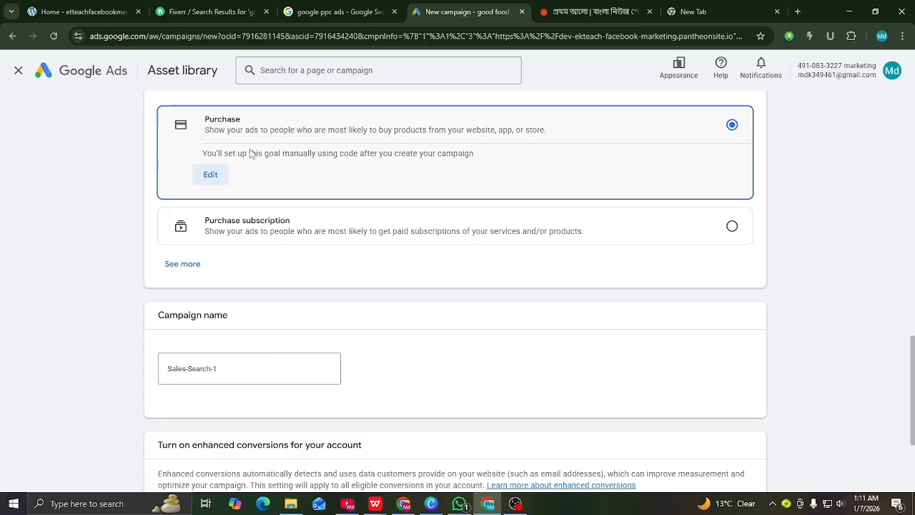
pyautogui.scroll(-2, 250, 154)
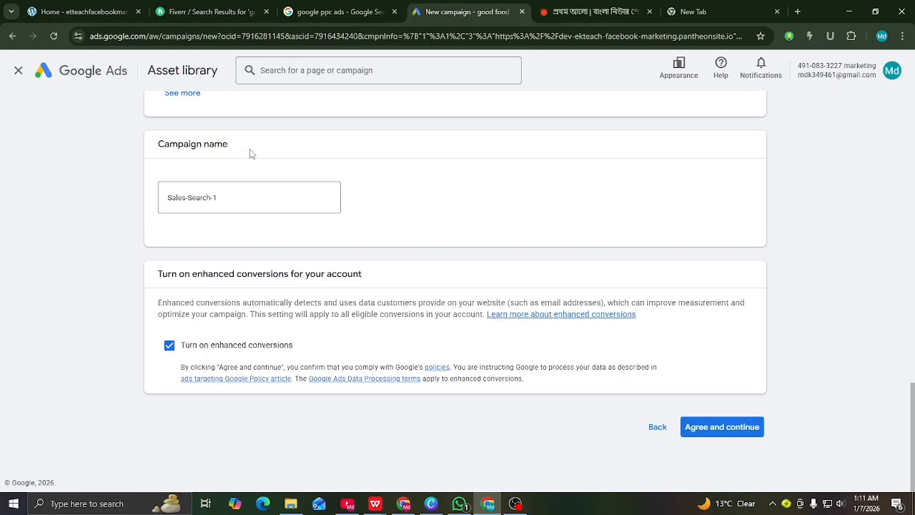
pyautogui.click(226, 198)
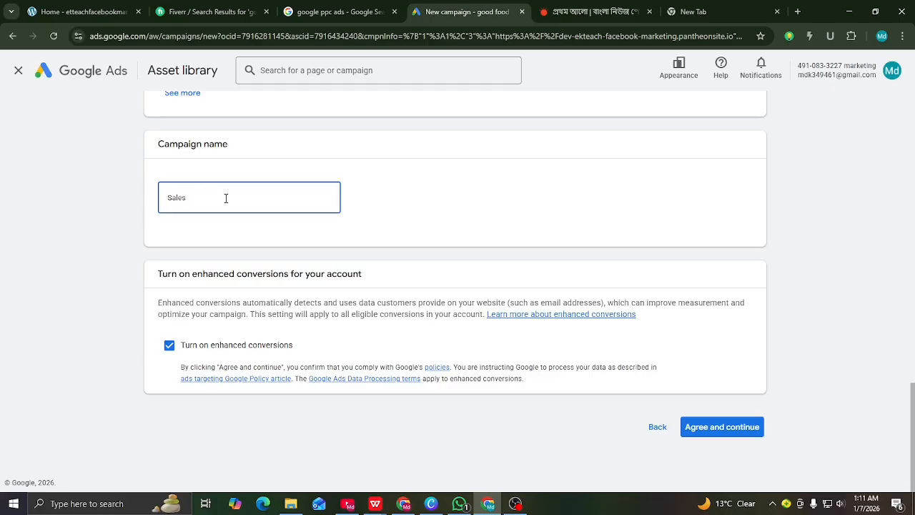
pyautogui.press('BackSpace')
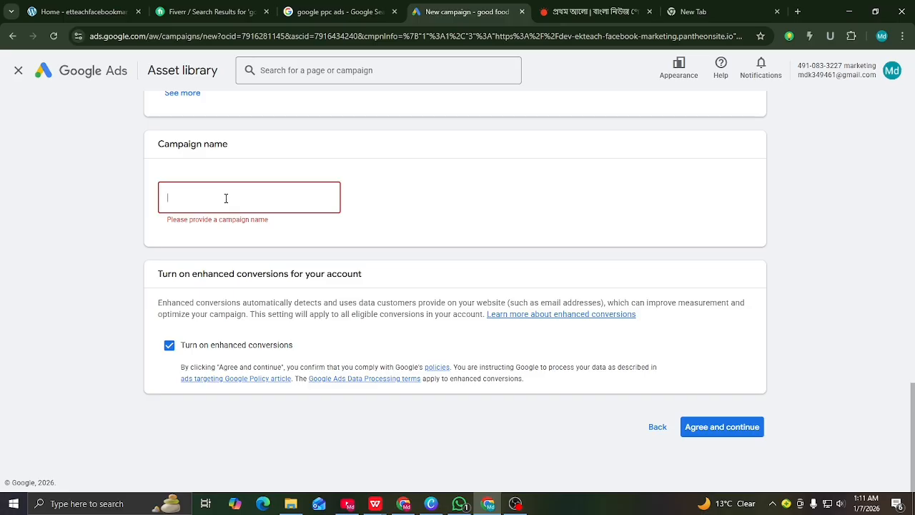
pyautogui.write('food')
pyautogui.click(720, 432)
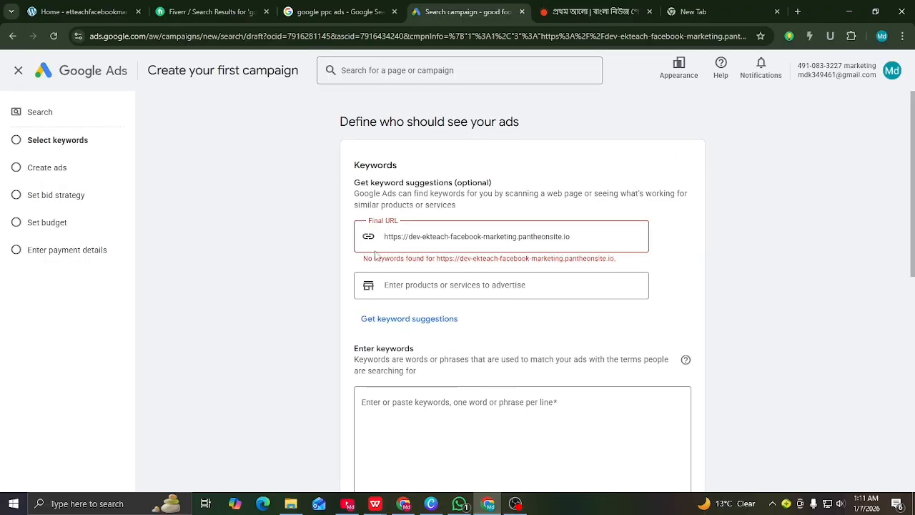
pyautogui.click(575, 237)
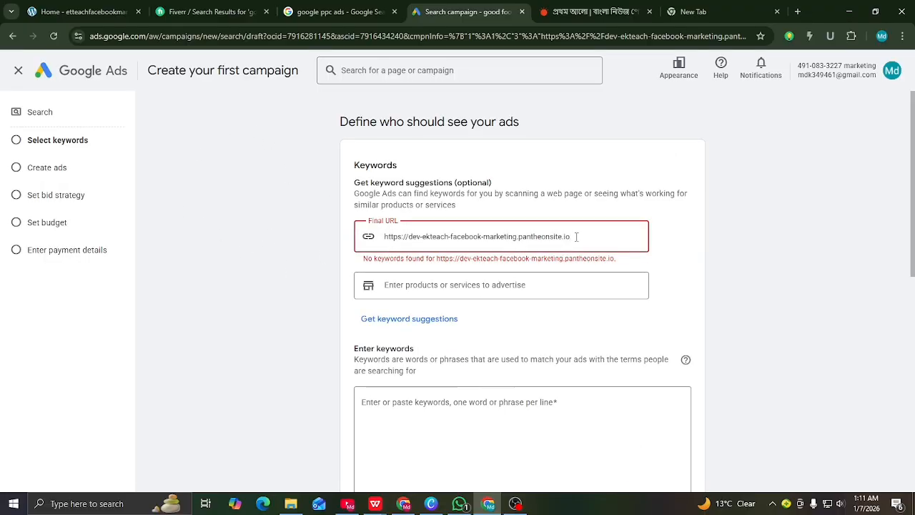
pyautogui.write('/')
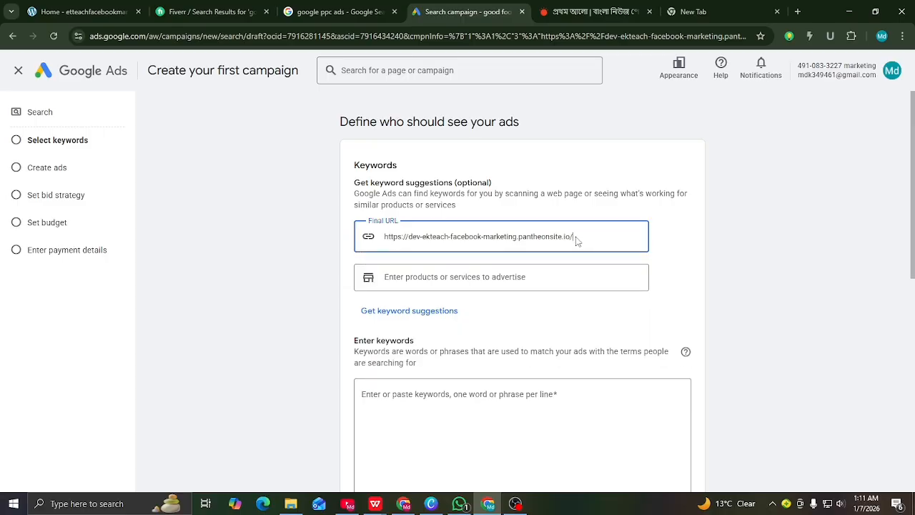
pyautogui.scroll(-2, 479, 314)
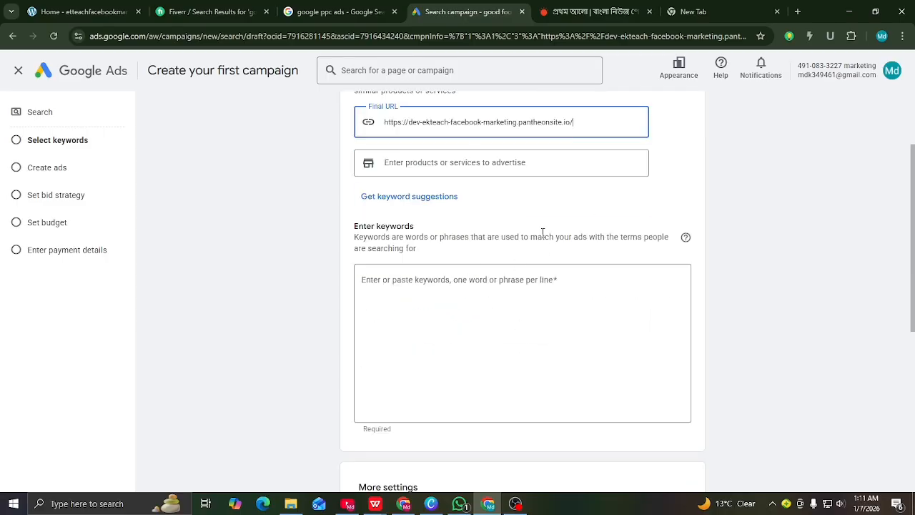
# Open the Assorted Coffee product page on the Organic Store site and copy its web address for the products to advertise
pyautogui.click(392, 165)
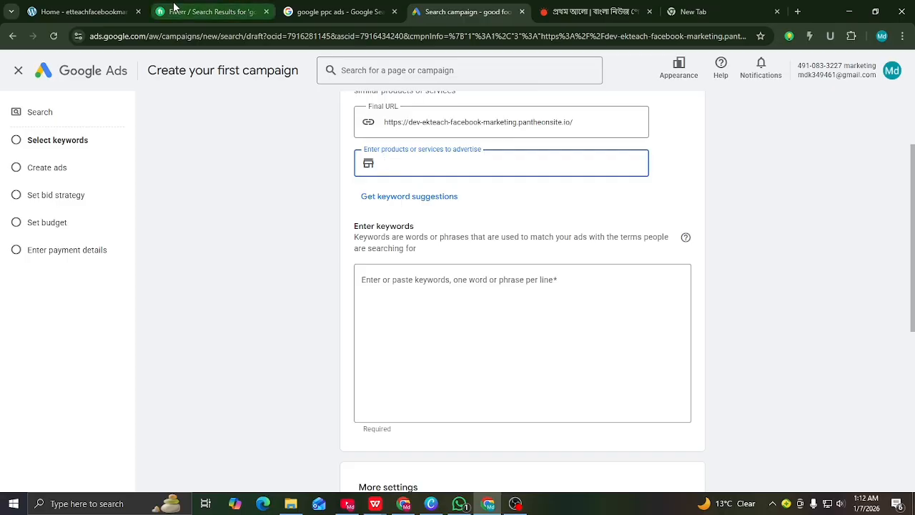
pyautogui.click(82, 11)
pyautogui.scroll(7, 307, 203)
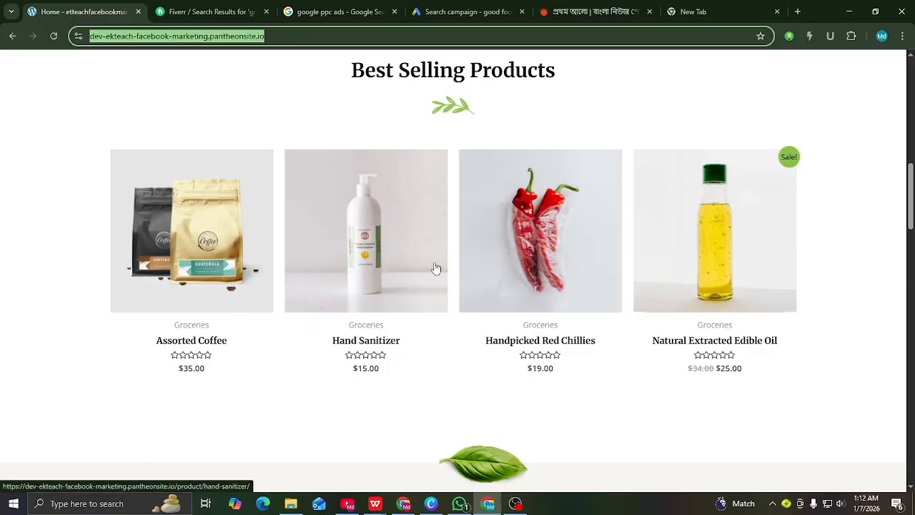
pyautogui.click(218, 251)
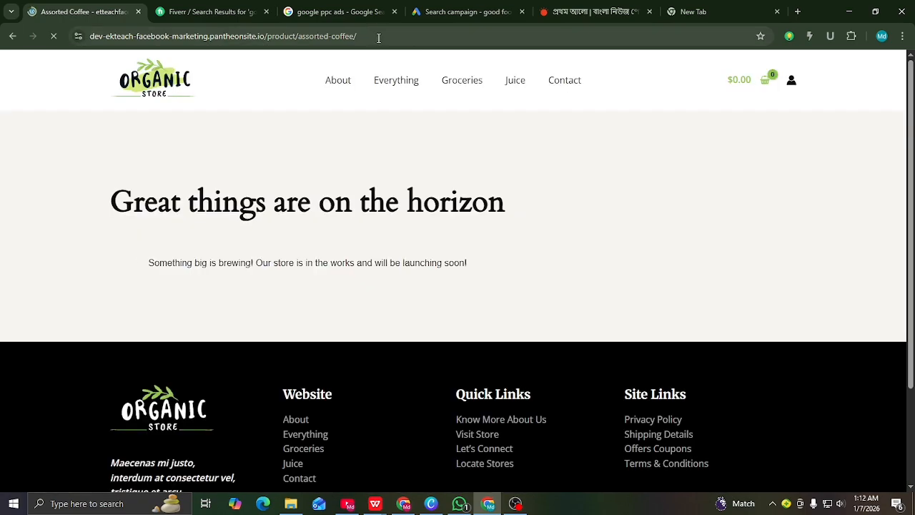
pyautogui.moveTo(356, 36); pyautogui.dragTo(85, 39)
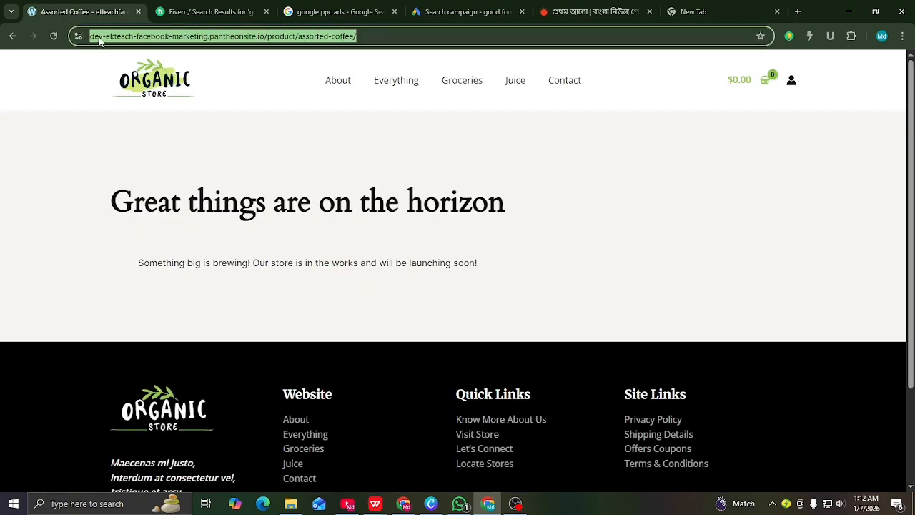
pyautogui.rightClick(104, 37)
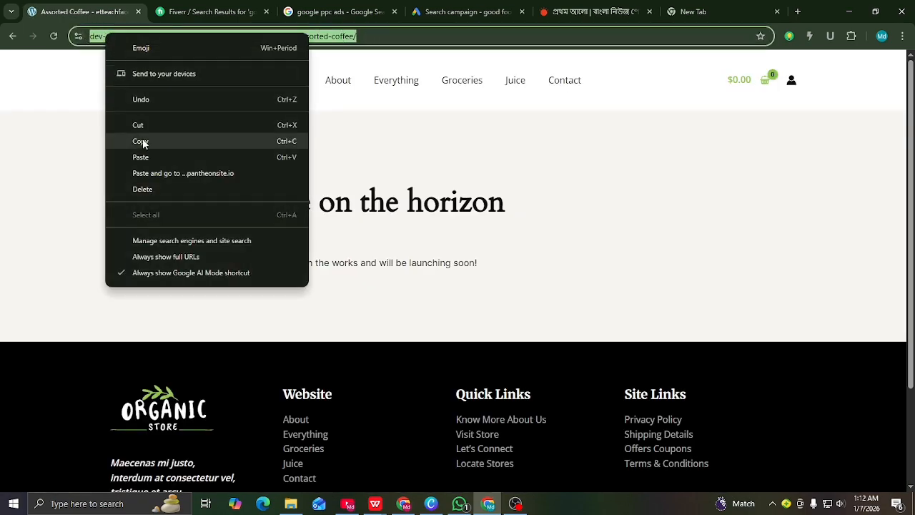
pyautogui.click(142, 139)
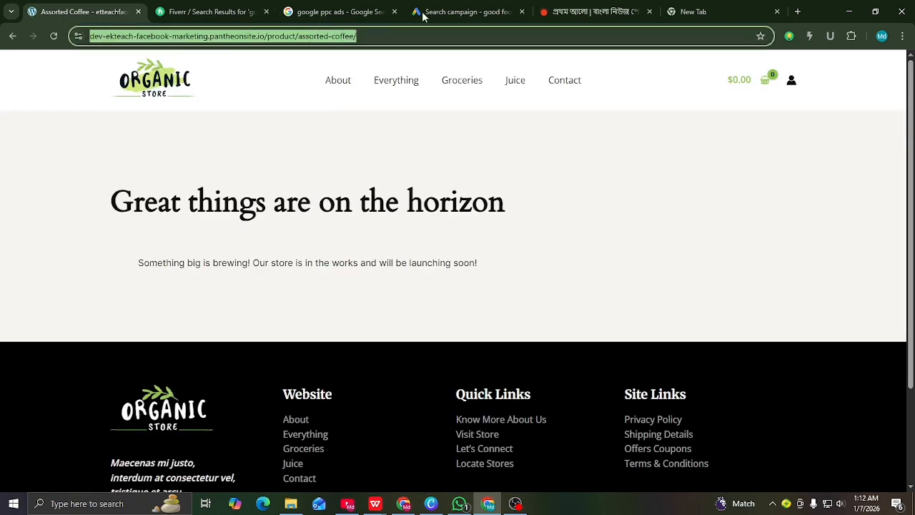
# Paste the Assorted Coffee page address as a product to advertise in the Google Ads campaign, and remove it again
pyautogui.click(475, 12)
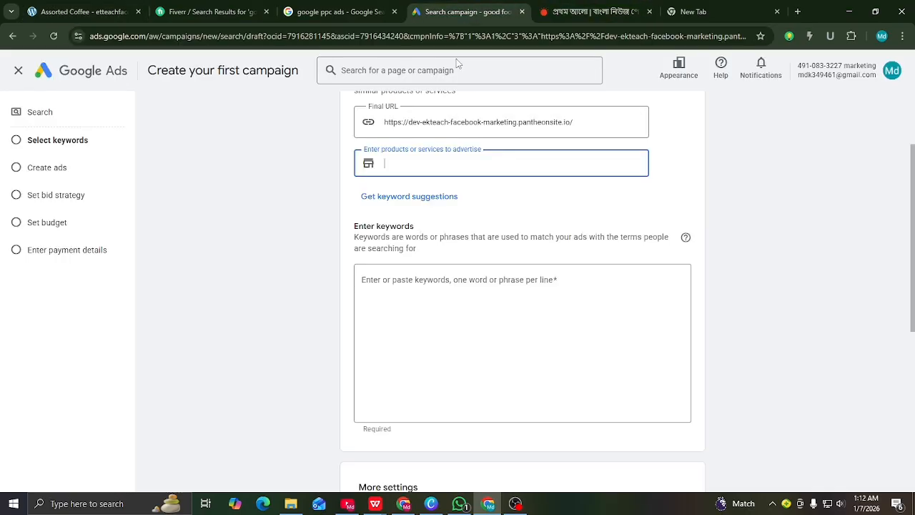
pyautogui.rightClick(395, 166)
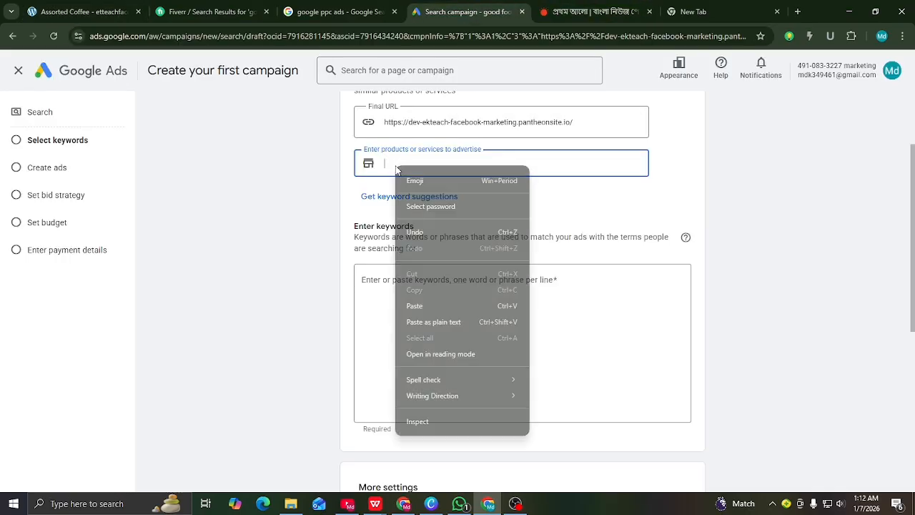
pyautogui.click(414, 307)
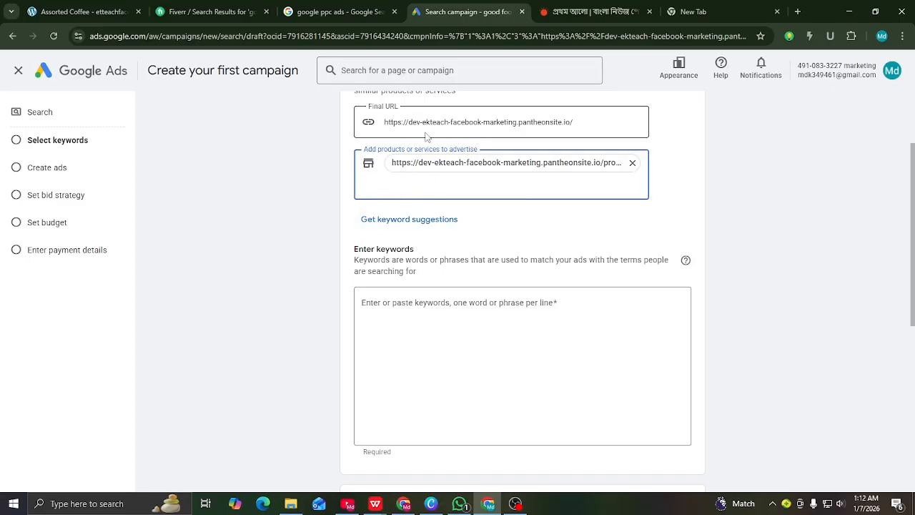
pyautogui.click(633, 162)
# Examine the keyword suggestion fields and the keyword entry box on the Select keywords page
pyautogui.scroll(-1, 418, 231)
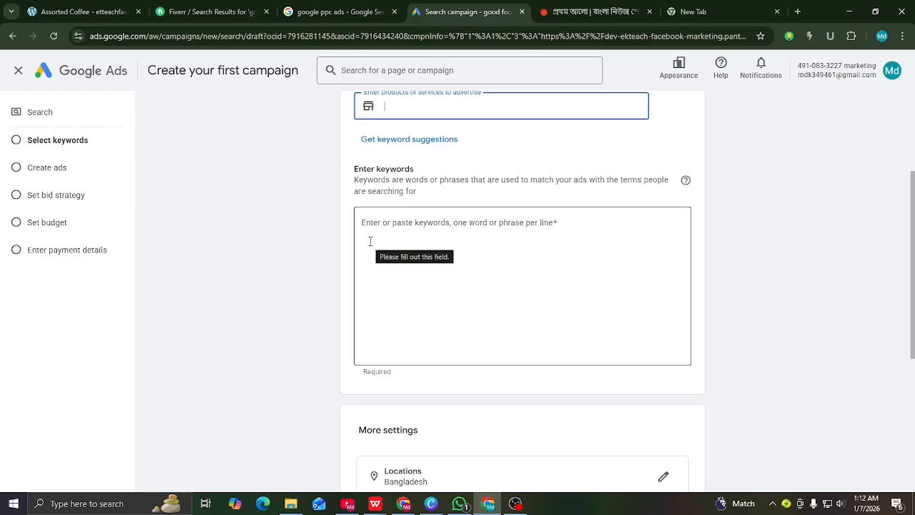
pyautogui.scroll(2, 370, 241)
pyautogui.scroll(-2, 370, 242)
pyautogui.click(370, 241)
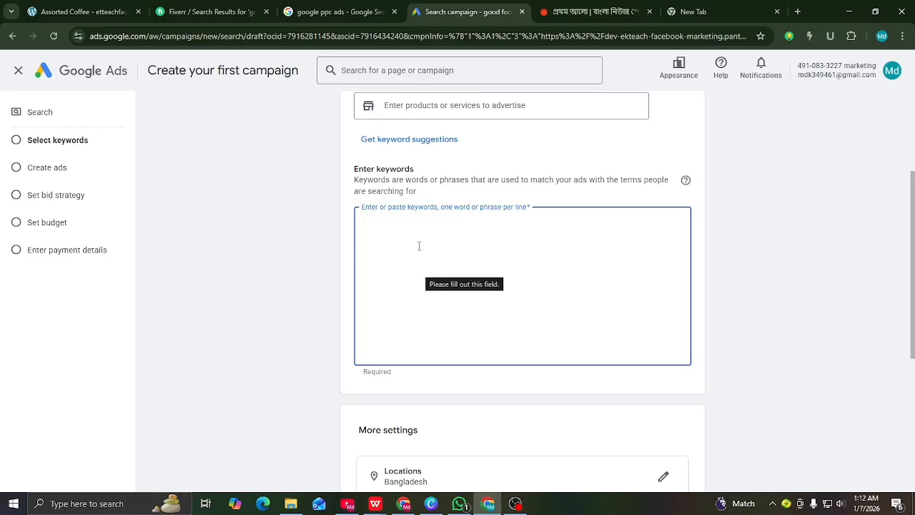
pyautogui.scroll(-2, 418, 246)
pyautogui.scroll(2, 416, 250)
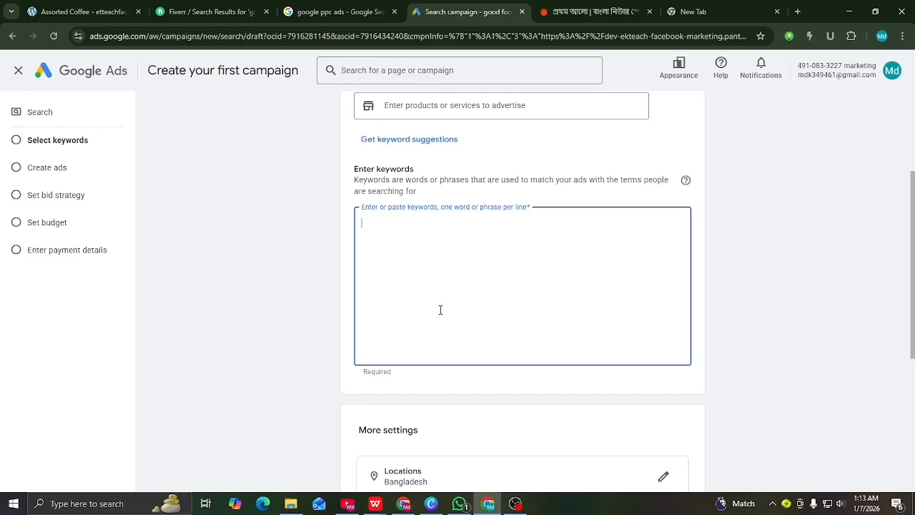
pyautogui.scroll(2, 441, 312)
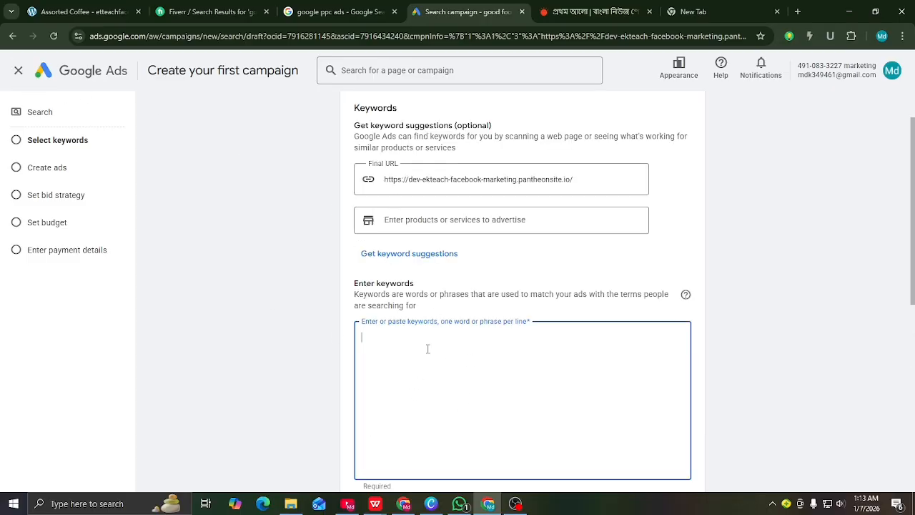
pyautogui.scroll(-1, 429, 343)
pyautogui.scroll(2, 450, 286)
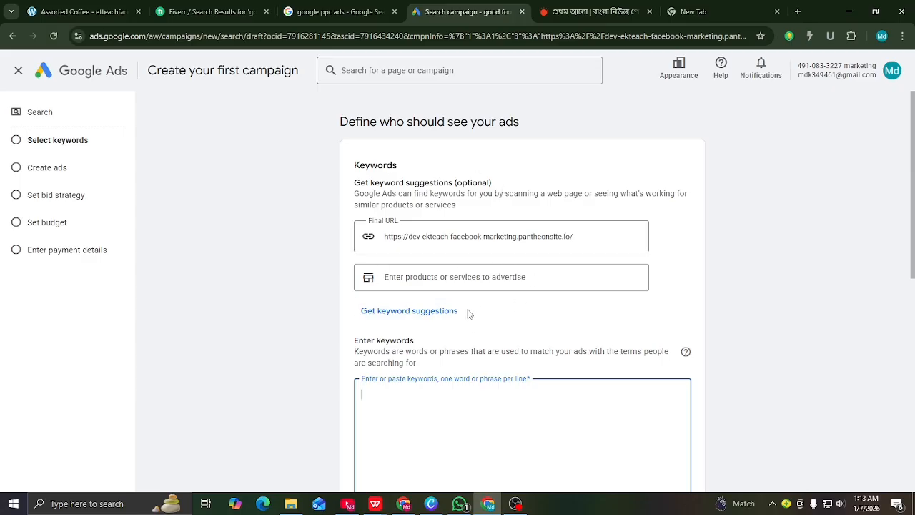
pyautogui.scroll(-2, 468, 311)
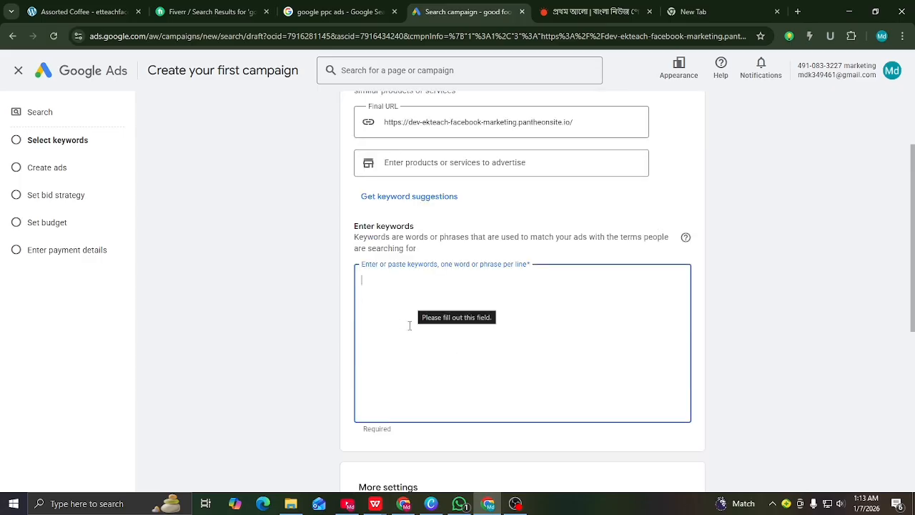
# Discard the unfinished campaign draft, start creating a new asset, and go to the Asset library
pyautogui.click(19, 73)
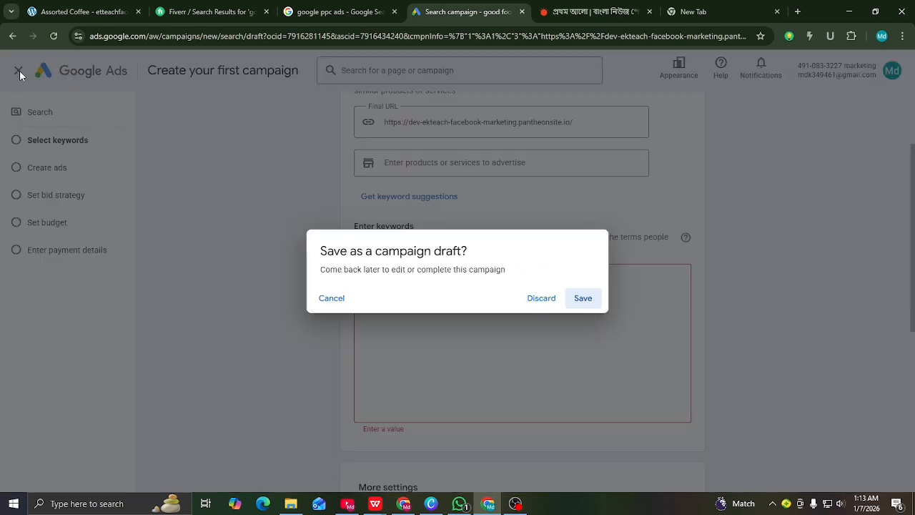
pyautogui.click(542, 298)
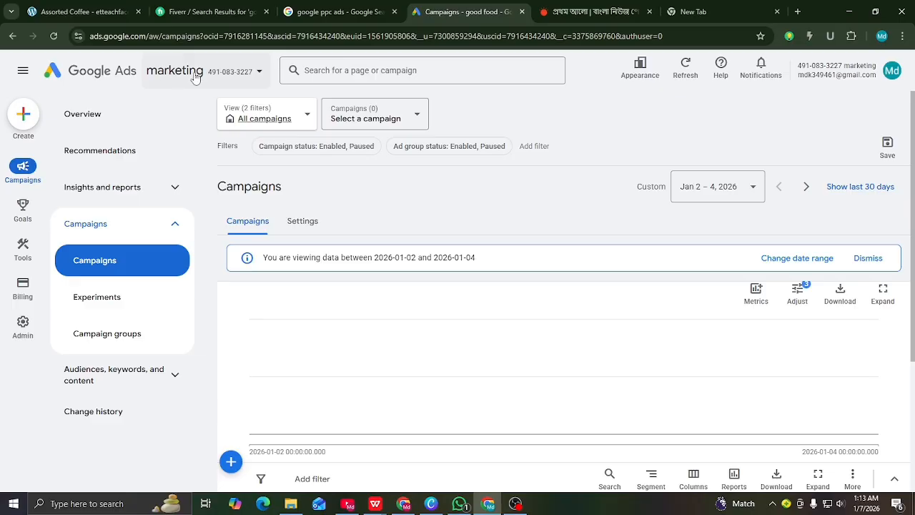
pyautogui.click(22, 115)
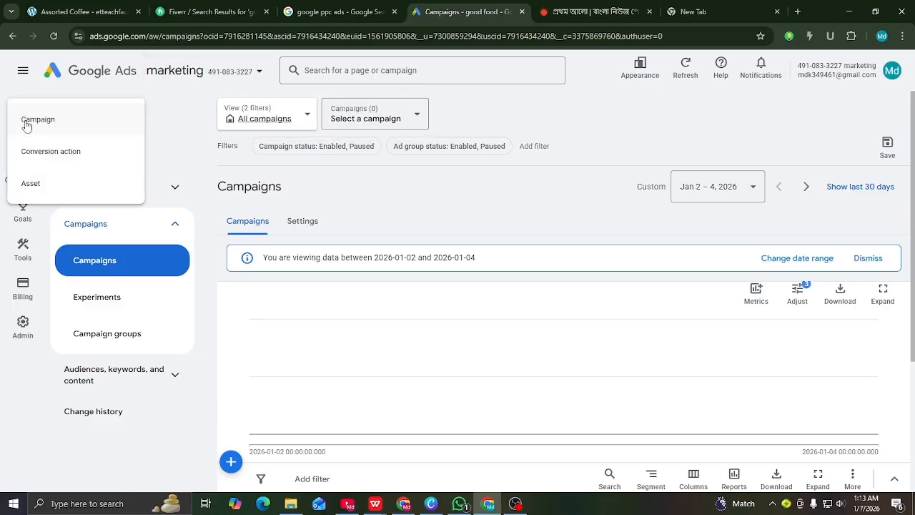
pyautogui.click(44, 183)
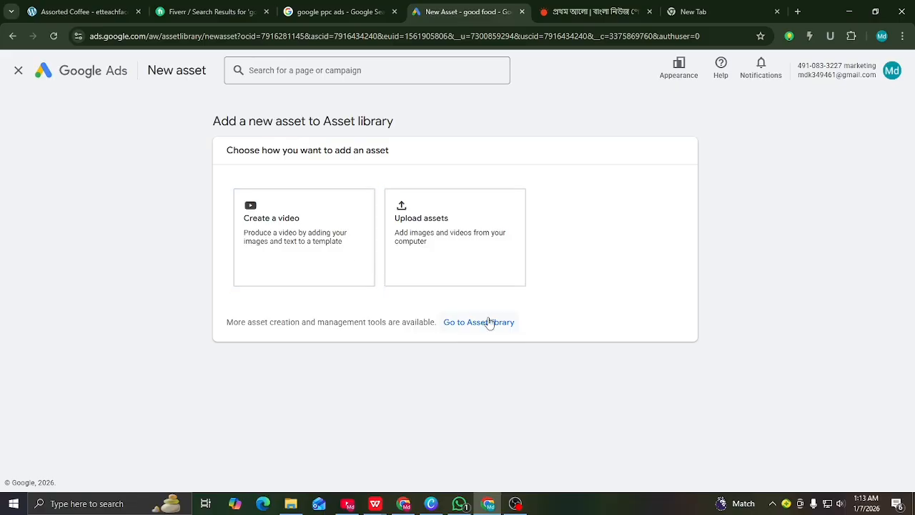
pyautogui.click(479, 323)
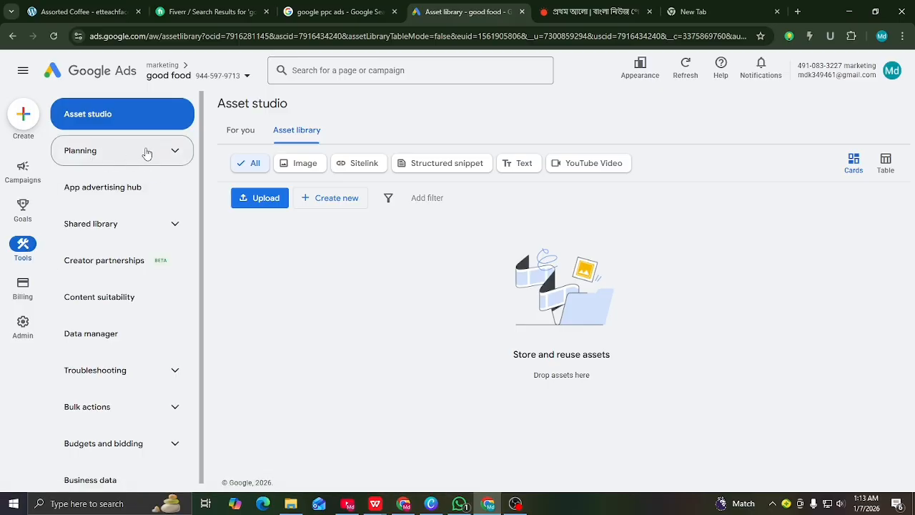
# Open the Keyword Planner, start discovering new keywords, and compare the website and keyword starting options
pyautogui.click(177, 151)
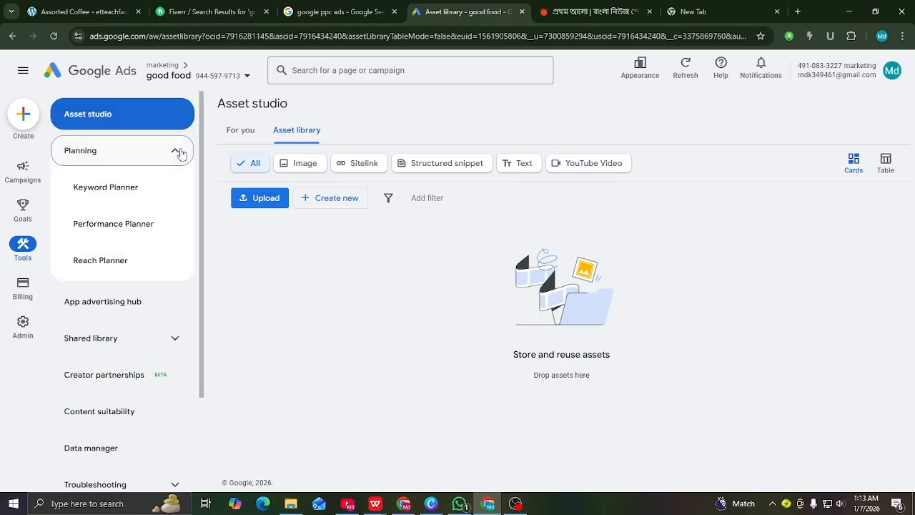
pyautogui.click(107, 194)
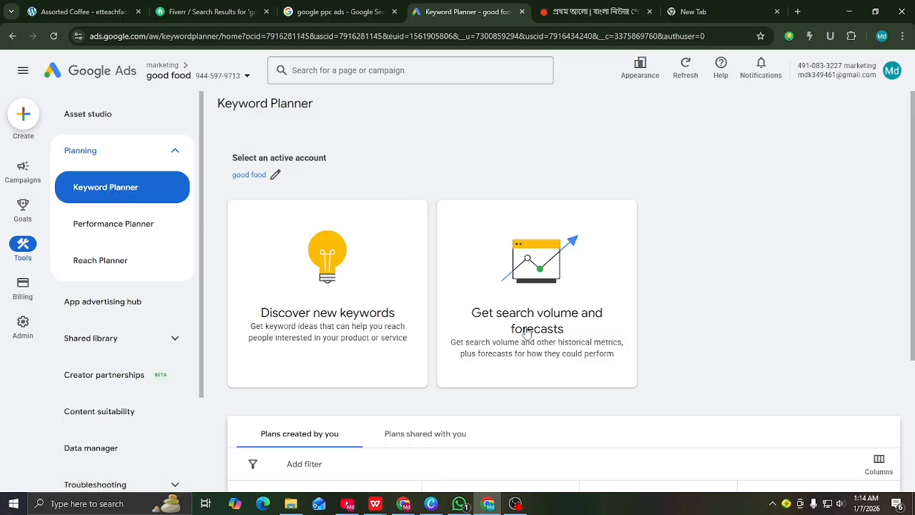
pyautogui.scroll(-2, 312, 283)
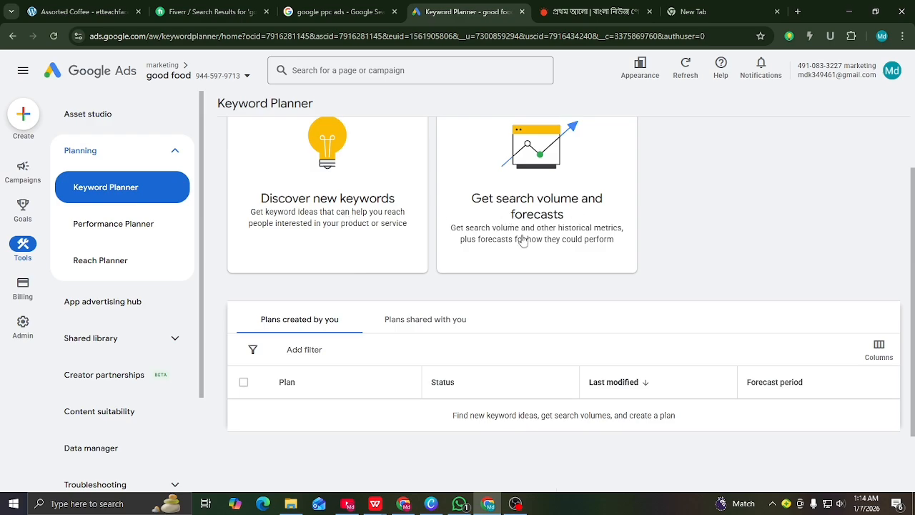
pyautogui.scroll(1, 552, 234)
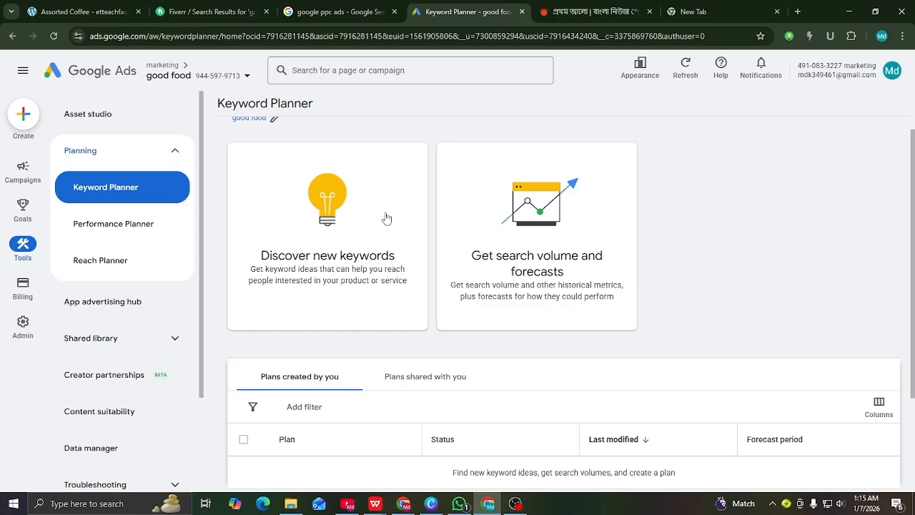
pyautogui.click(335, 243)
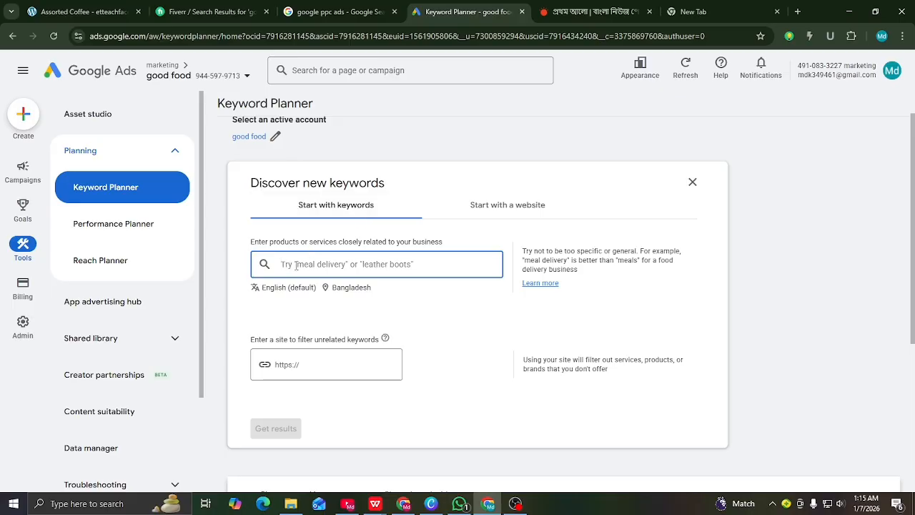
pyautogui.click(525, 208)
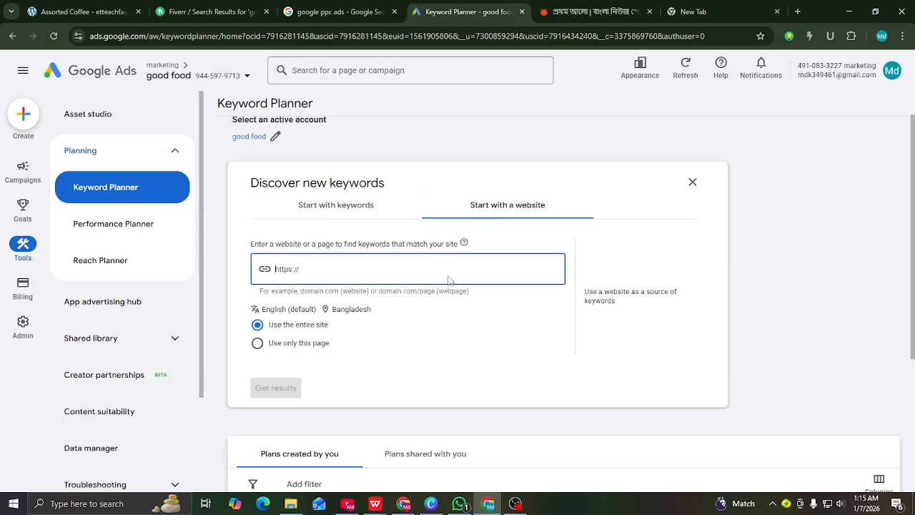
pyautogui.click(346, 207)
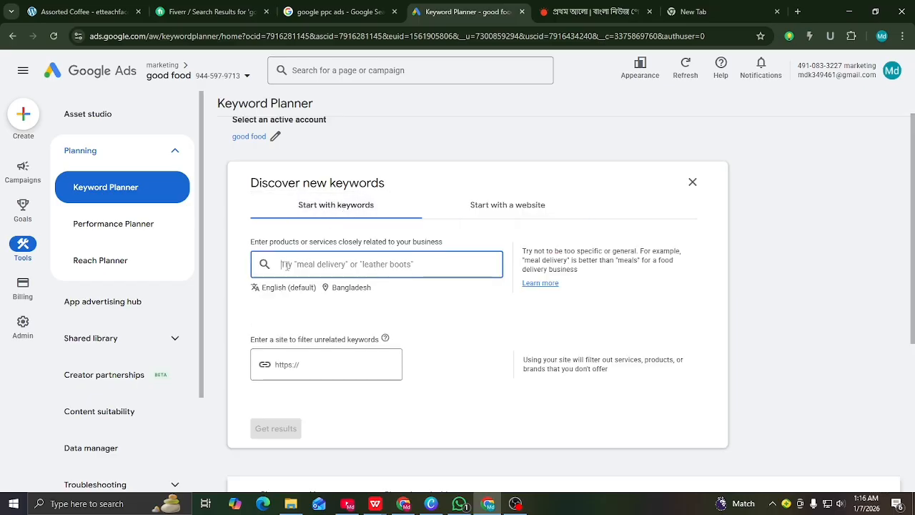
# Enter "food" as the first product or service keyword and choose English as the language
pyautogui.write('food')
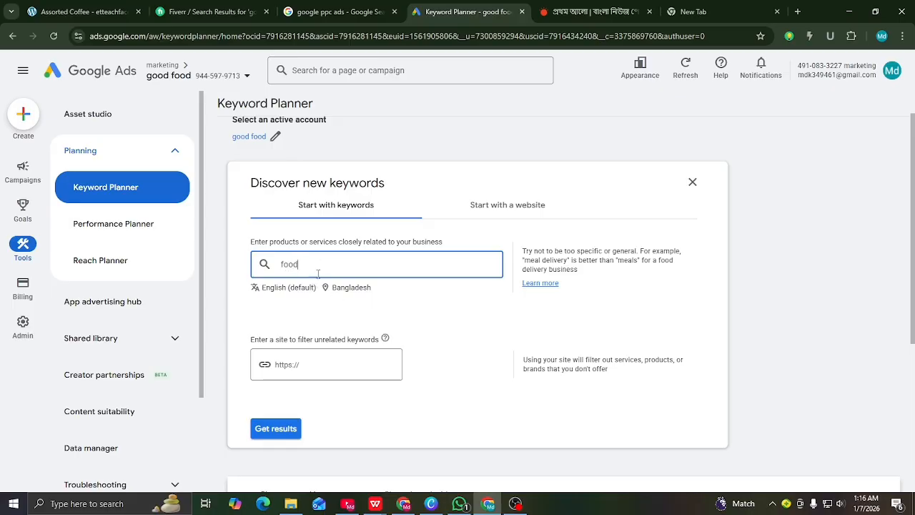
pyautogui.click(263, 290)
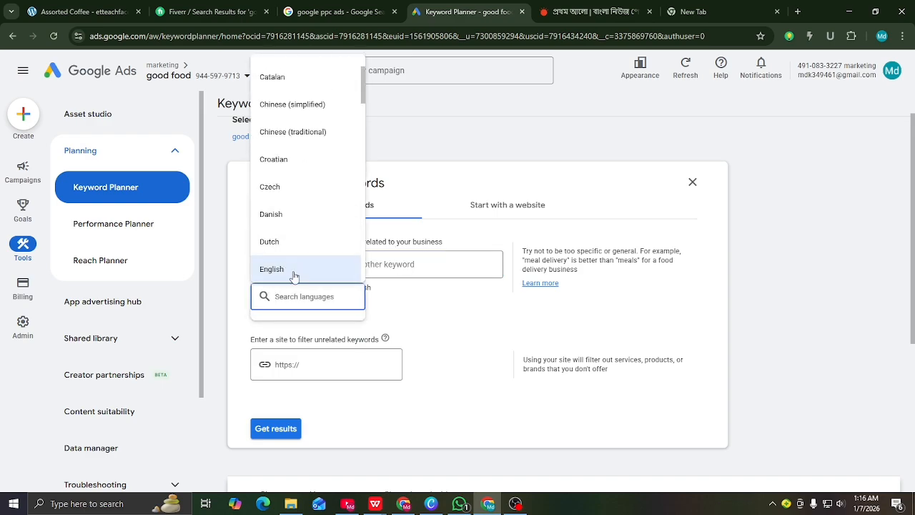
pyautogui.scroll(-3, 279, 193)
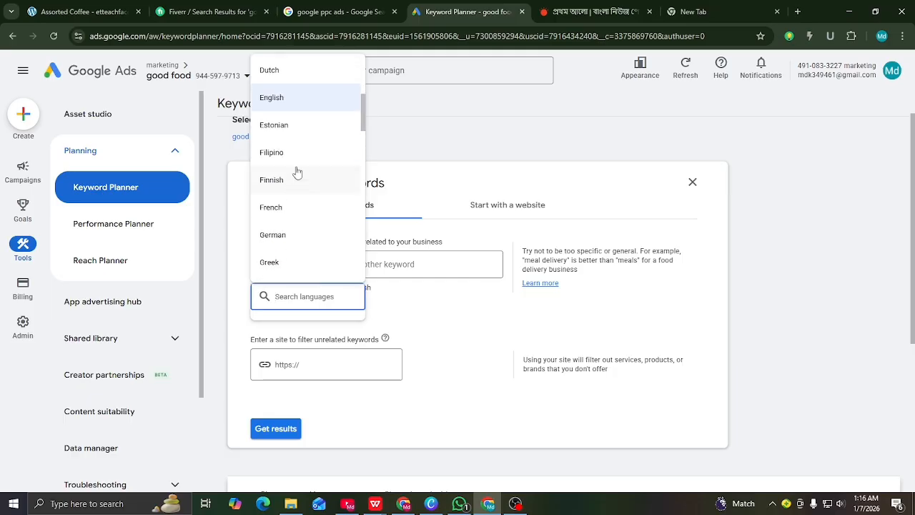
pyautogui.click(292, 104)
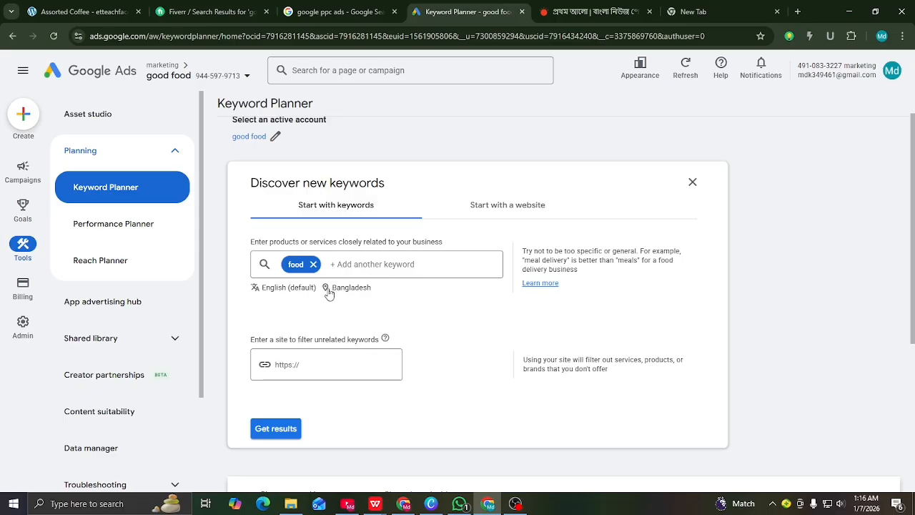
# Replace Bangladesh with the United States as the target location for the keyword search and save it
pyautogui.click(329, 290)
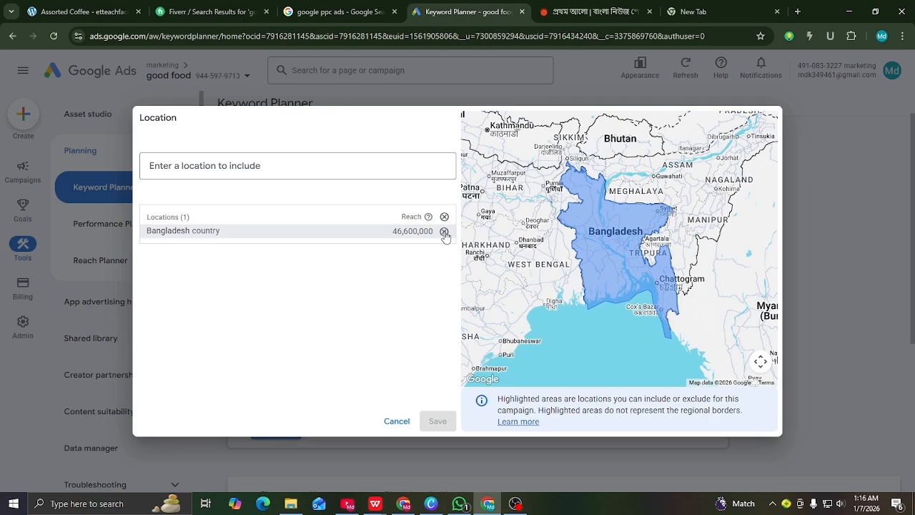
pyautogui.click(444, 234)
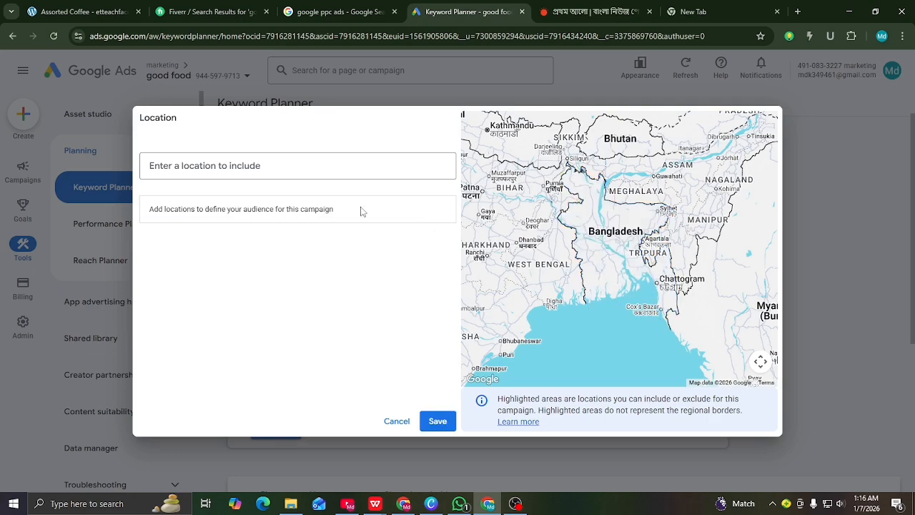
pyautogui.click(238, 163)
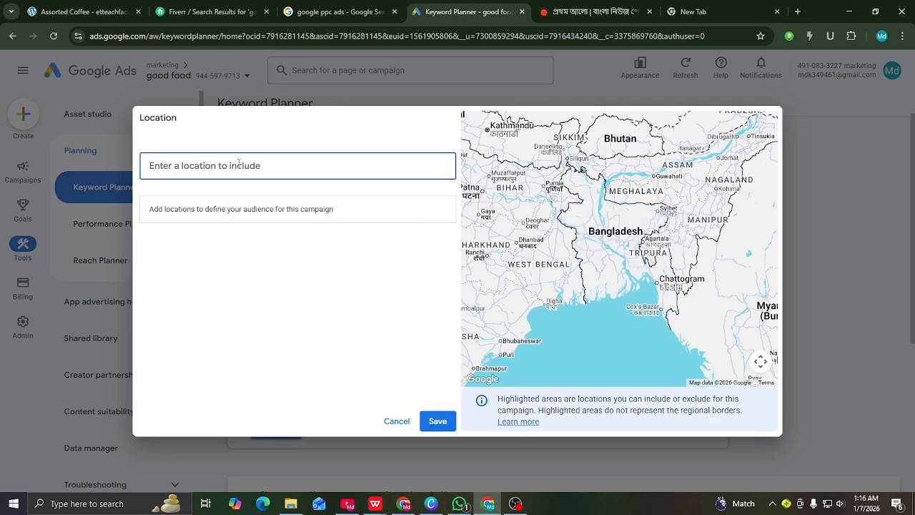
pyautogui.write('u')
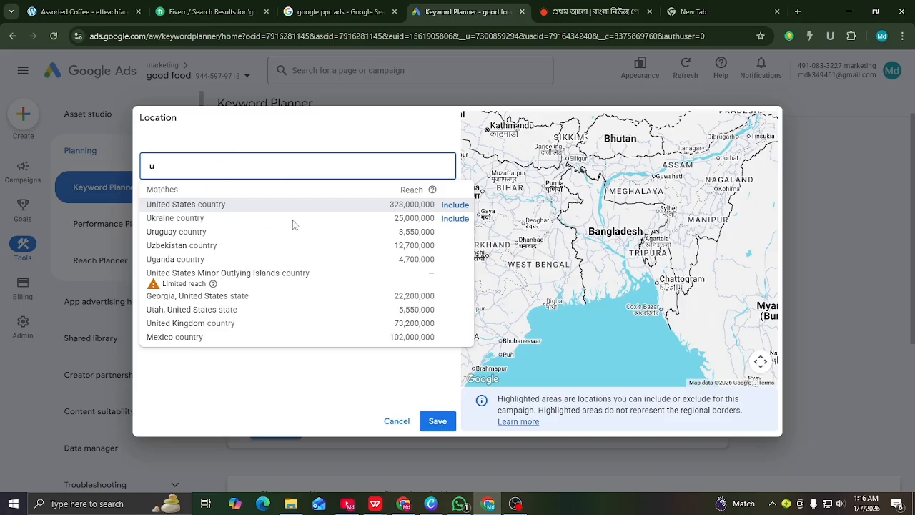
pyautogui.click(451, 208)
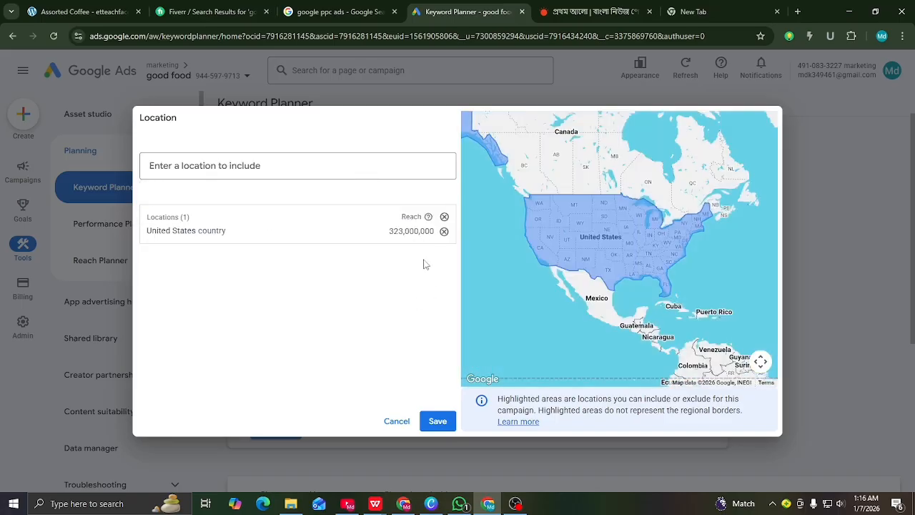
pyautogui.click(436, 421)
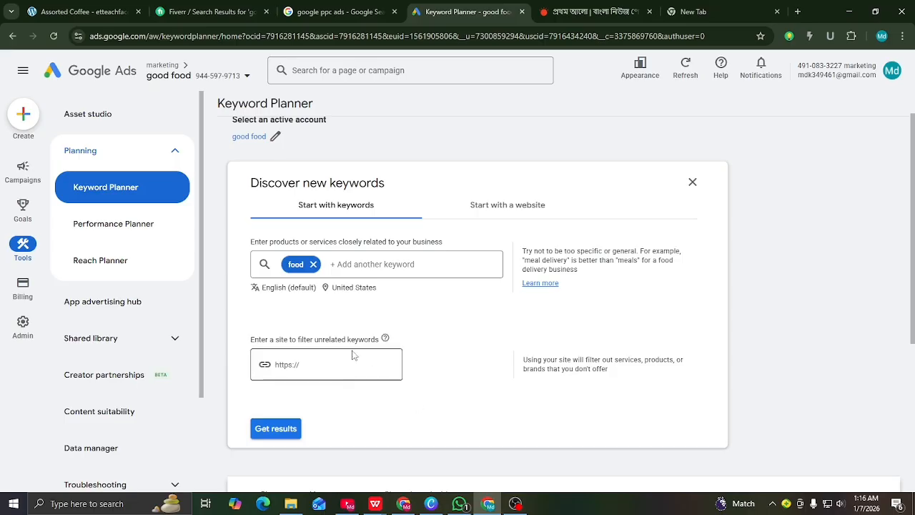
# Add "good food" as a second keyword and get the keyword idea results
pyautogui.click(340, 264)
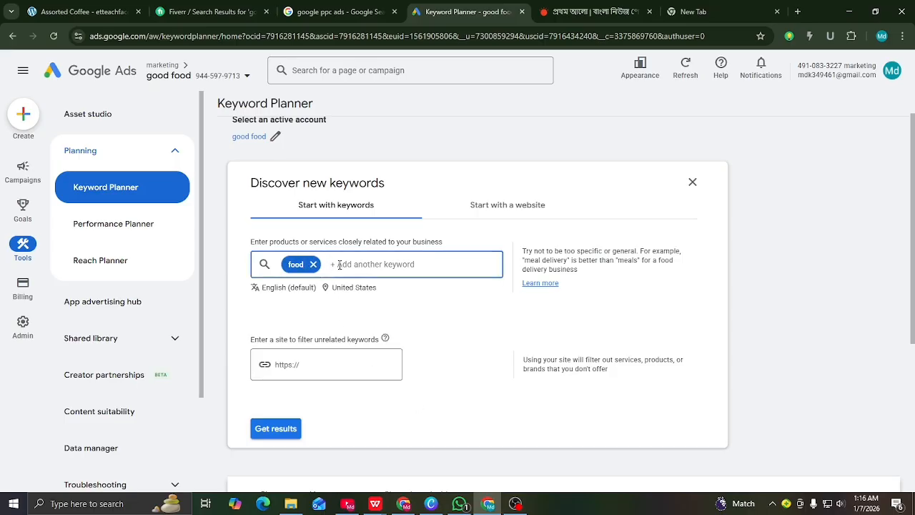
pyautogui.write('goo')
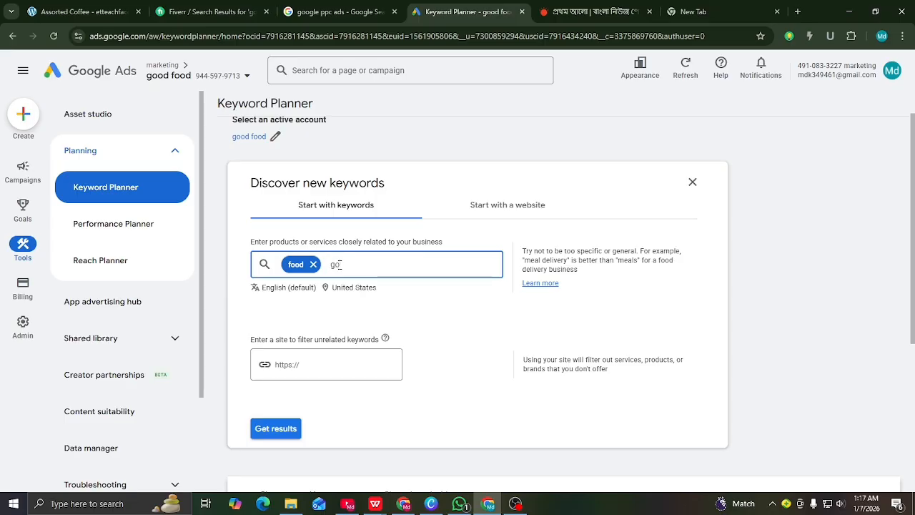
pyautogui.write('d food')
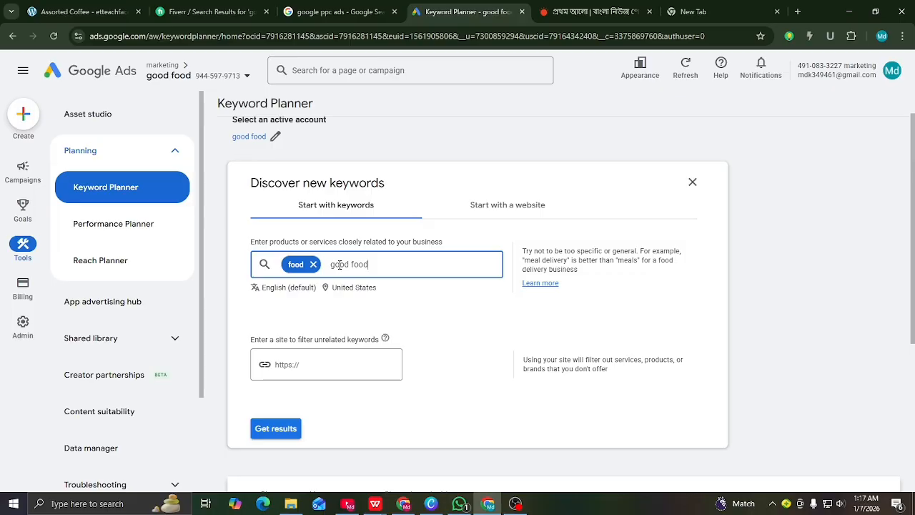
pyautogui.press('Return')
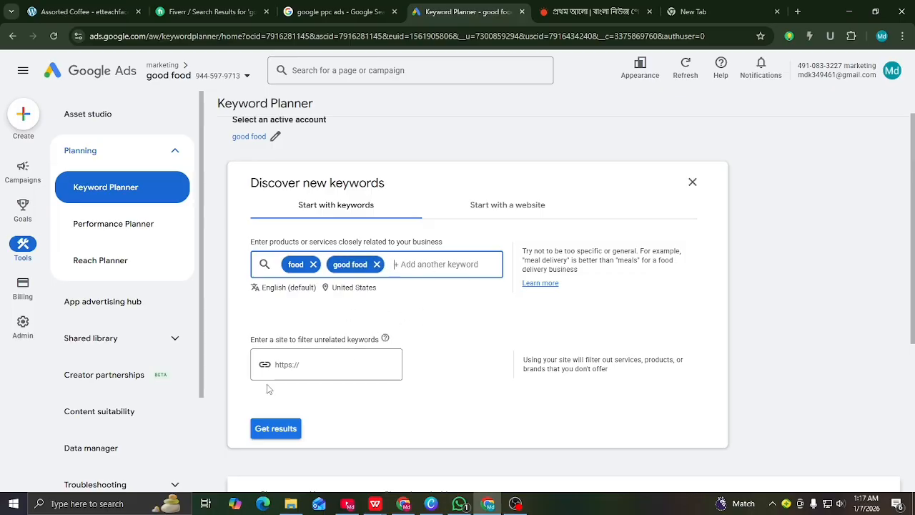
pyautogui.click(284, 432)
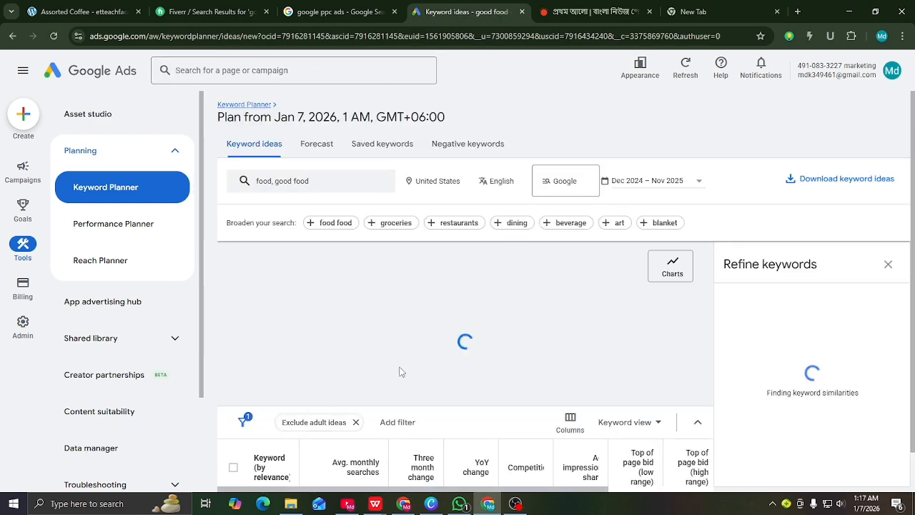
# Sort the keyword ideas by average monthly searches, from highest to lowest
pyautogui.scroll(-1, 401, 372)
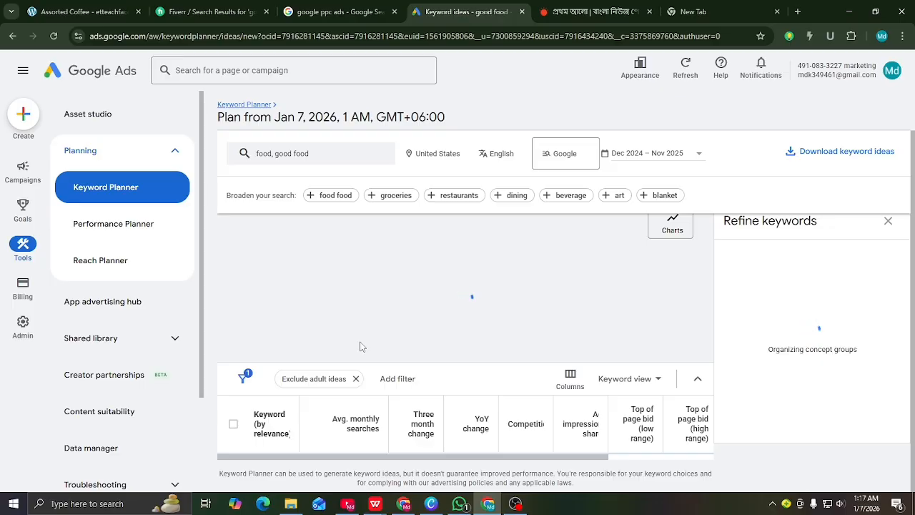
pyautogui.scroll(-3, 360, 346)
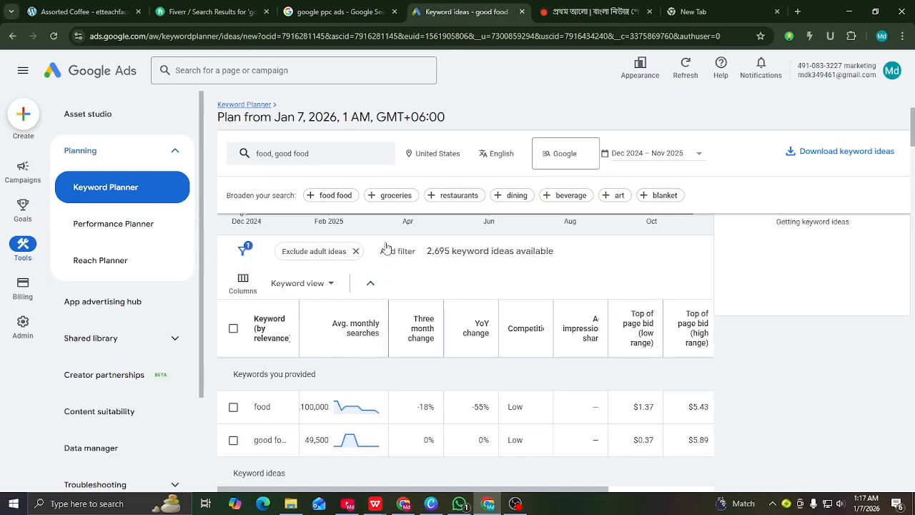
pyautogui.scroll(-1, 315, 307)
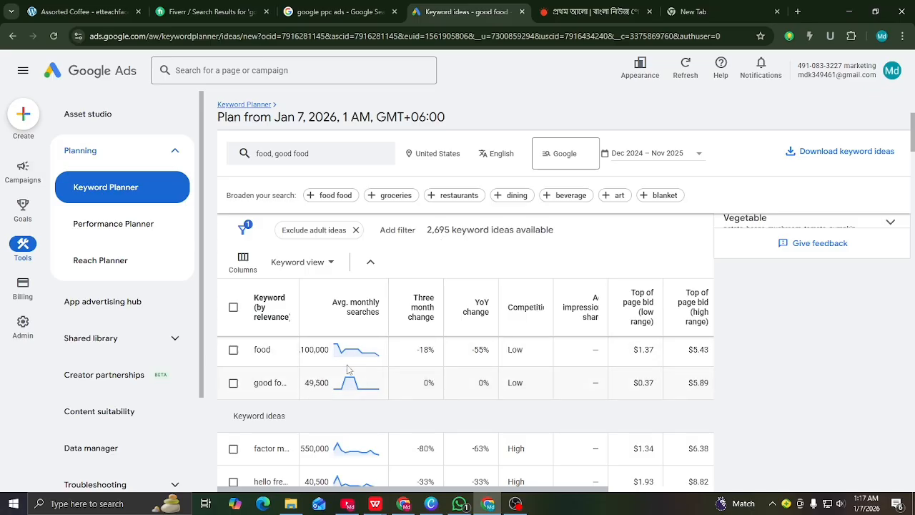
pyautogui.scroll(-1, 343, 363)
pyautogui.scroll(1, 348, 358)
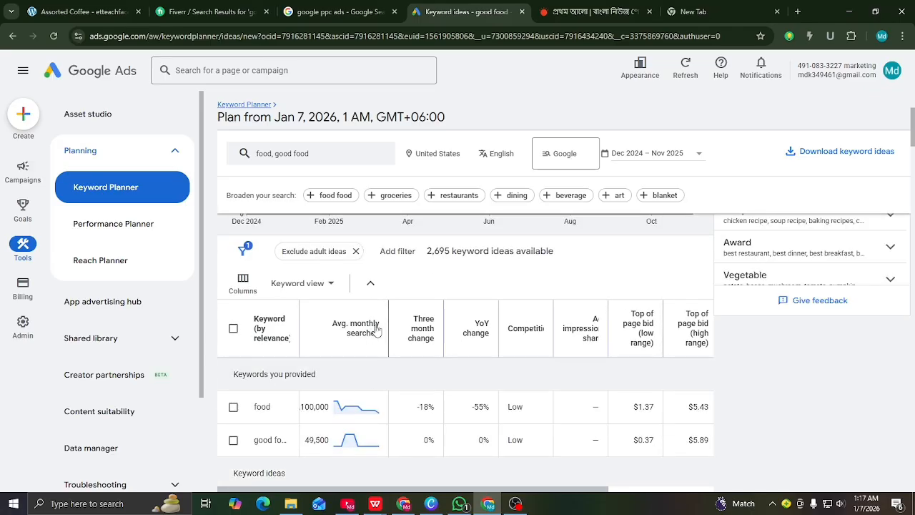
pyautogui.moveTo(361, 331)
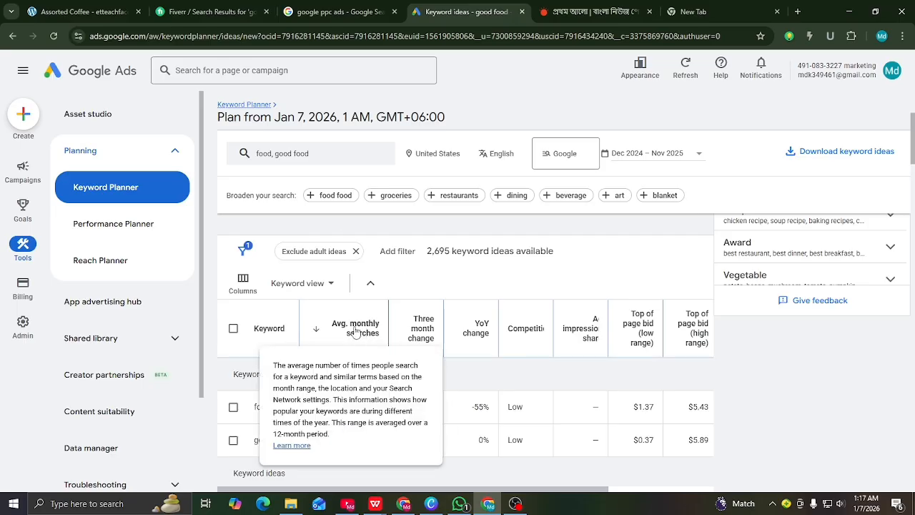
pyautogui.click(340, 332)
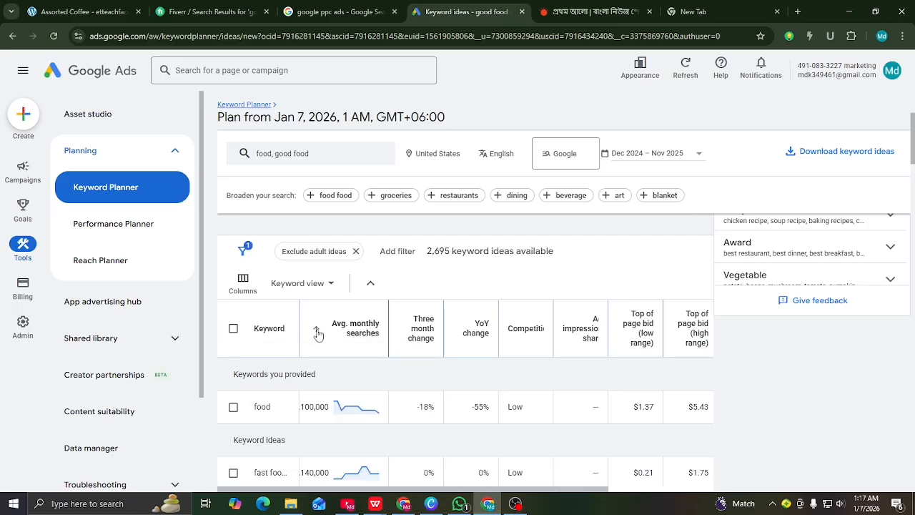
pyautogui.click(318, 334)
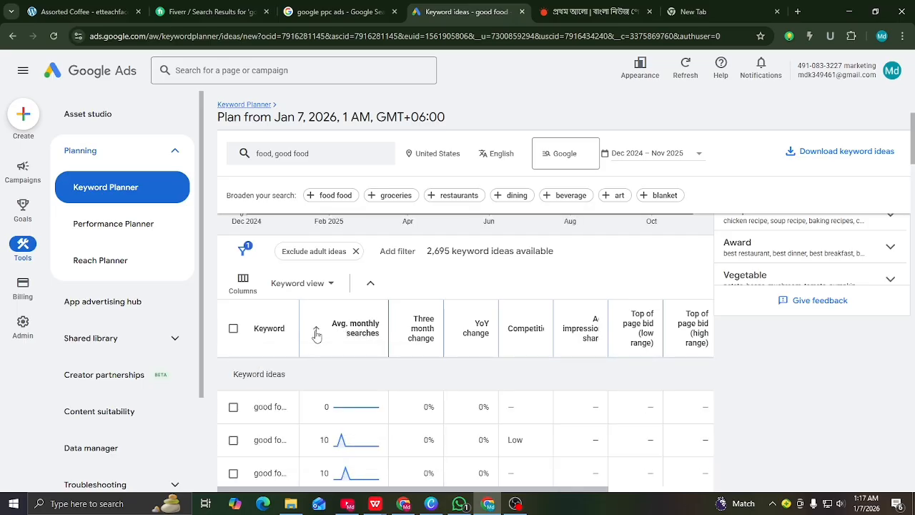
pyautogui.click(316, 334)
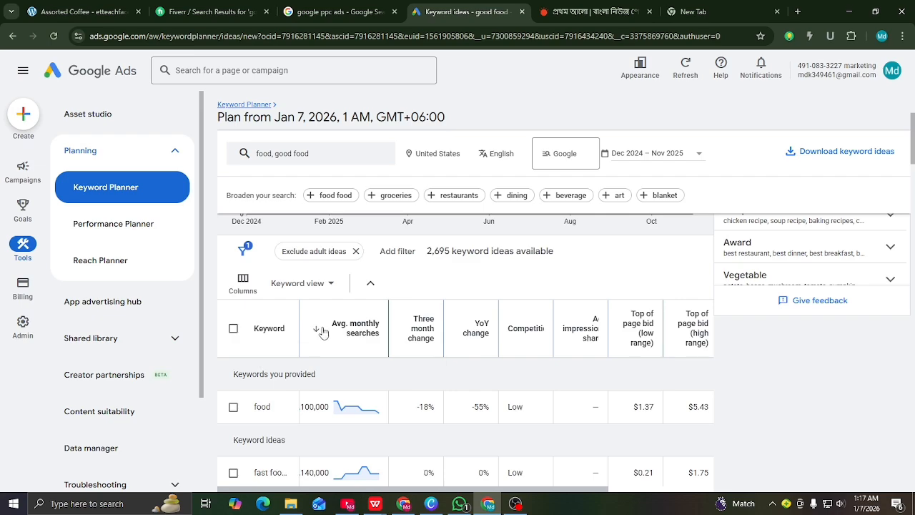
# Examine the average monthly searches and the low and high top-of-page bids of the keyword ideas
pyautogui.scroll(-3, 341, 329)
pyautogui.scroll(3, 347, 373)
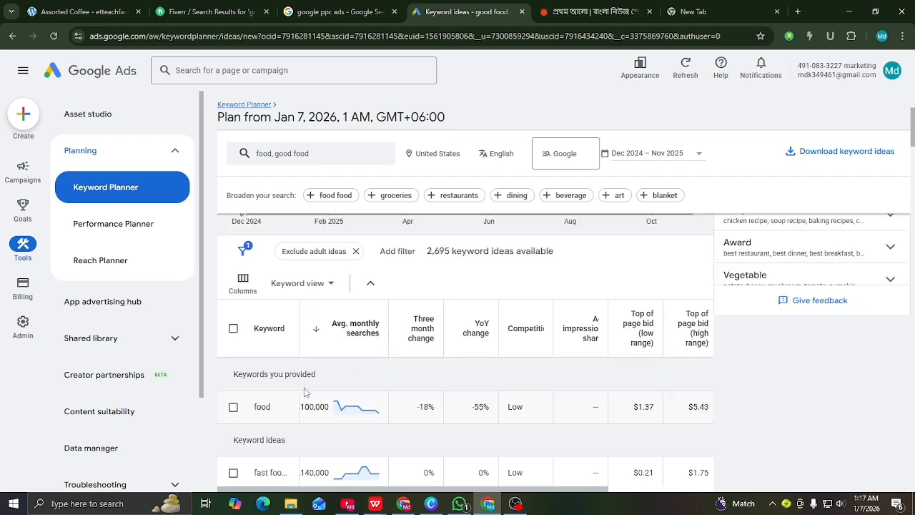
pyautogui.scroll(-2, 664, 382)
pyautogui.scroll(-2, 665, 382)
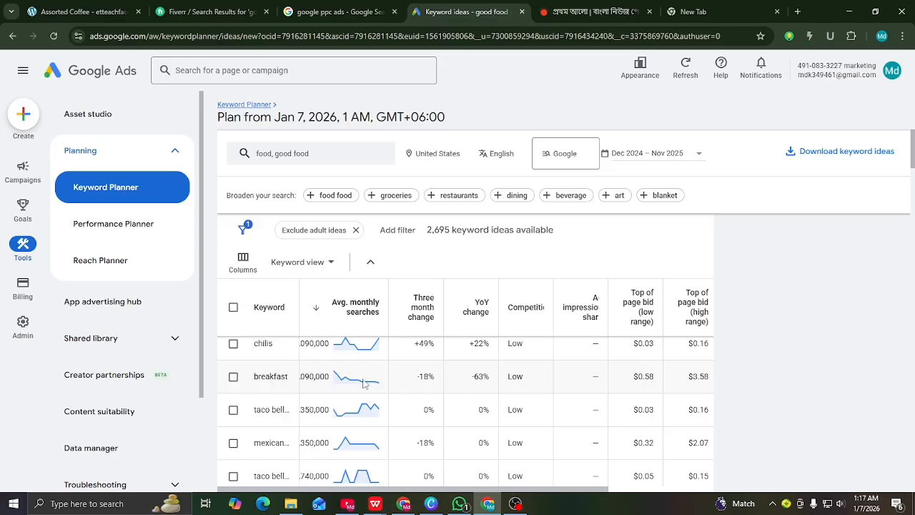
pyautogui.scroll(5, 363, 383)
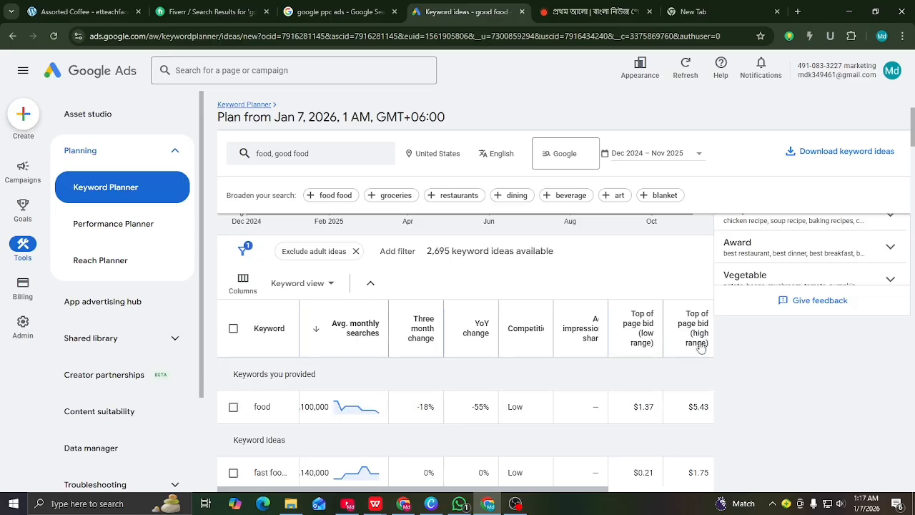
pyautogui.moveTo(701, 346)
pyautogui.scroll(-1, 700, 346)
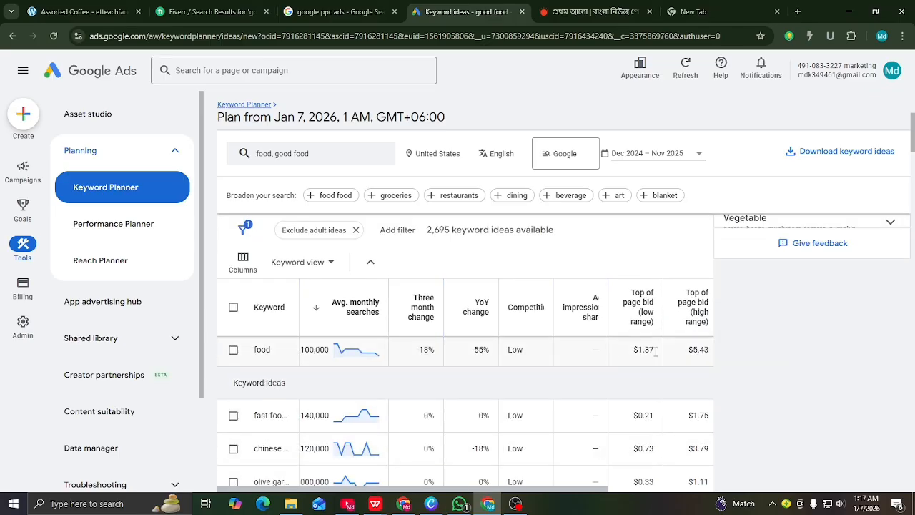
pyautogui.scroll(-2, 666, 367)
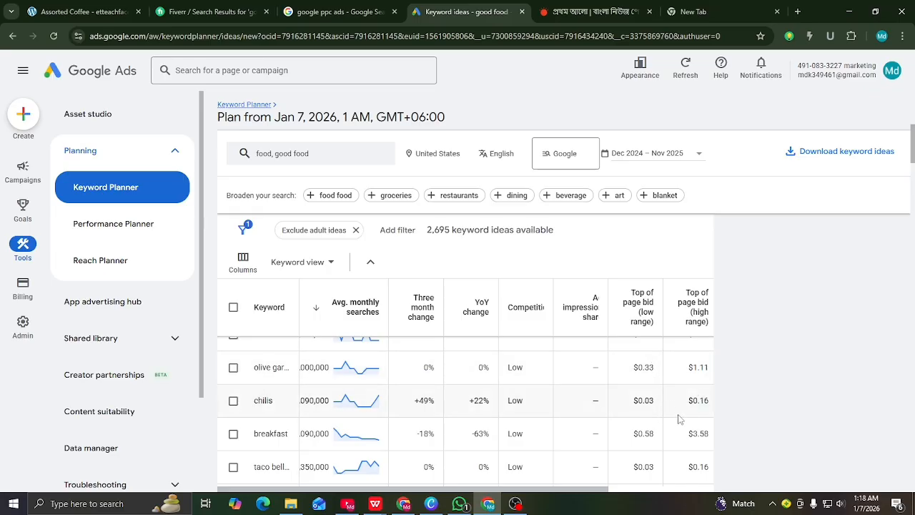
# Compare the provided keyword "food" with the highest-volume keyword ideas in search volume, competition and top-of-page bids
pyautogui.scroll(5, 544, 404)
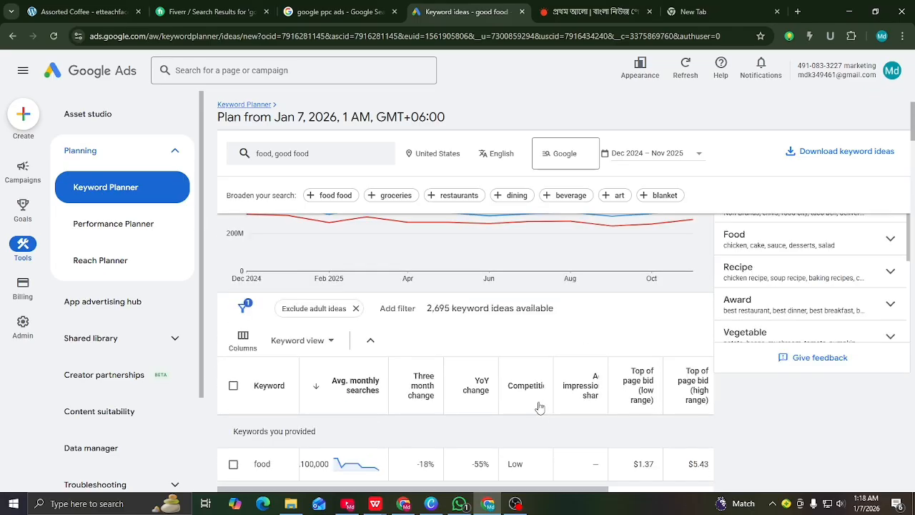
pyautogui.scroll(-2, 369, 379)
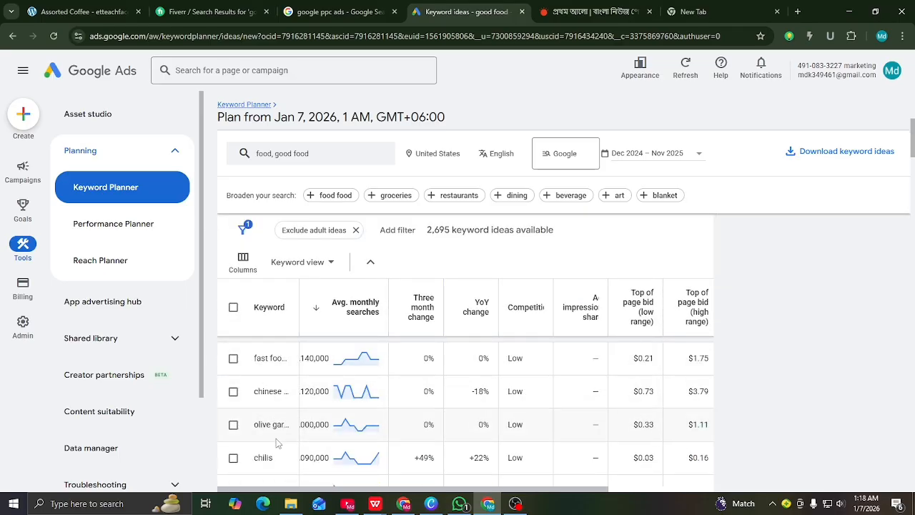
pyautogui.scroll(-3, 275, 411)
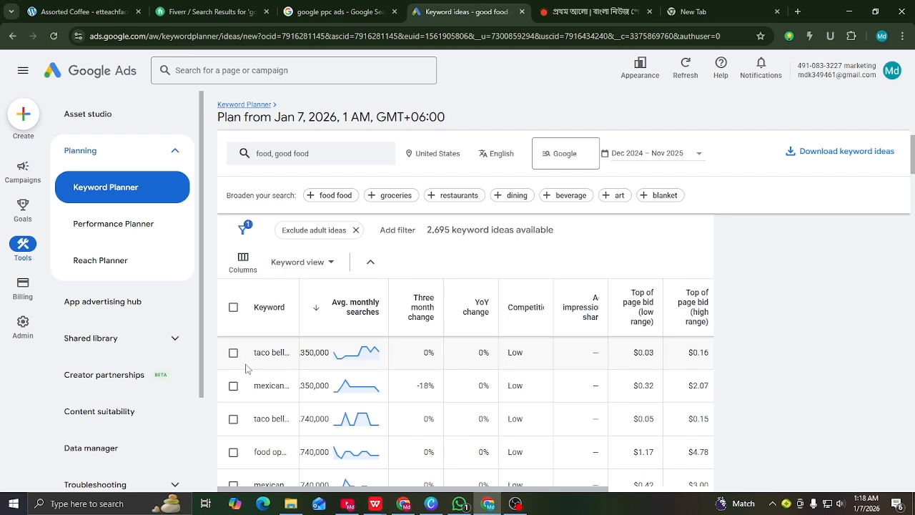
pyautogui.scroll(1, 245, 368)
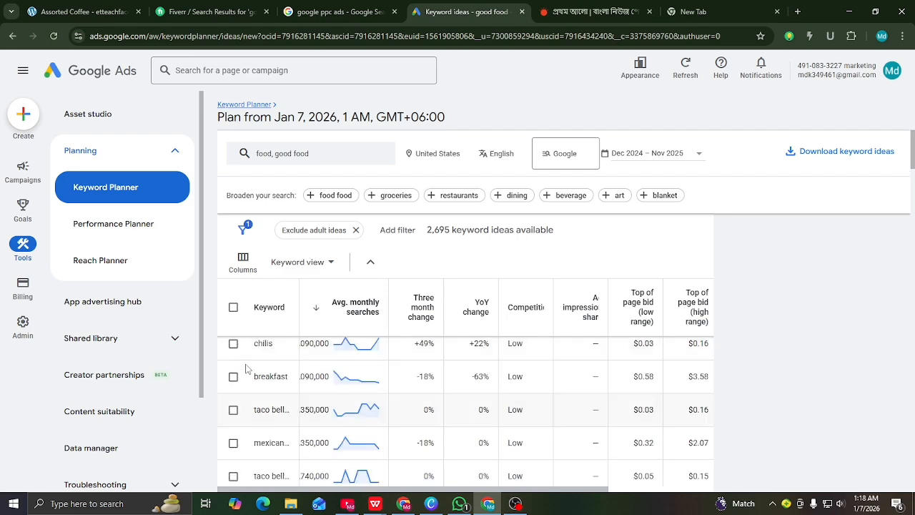
pyautogui.scroll(1, 245, 368)
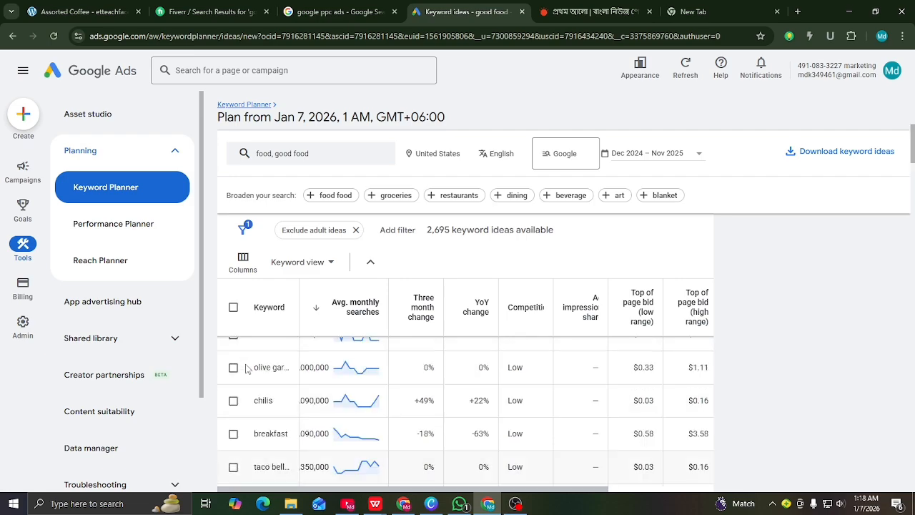
pyautogui.scroll(1, 245, 368)
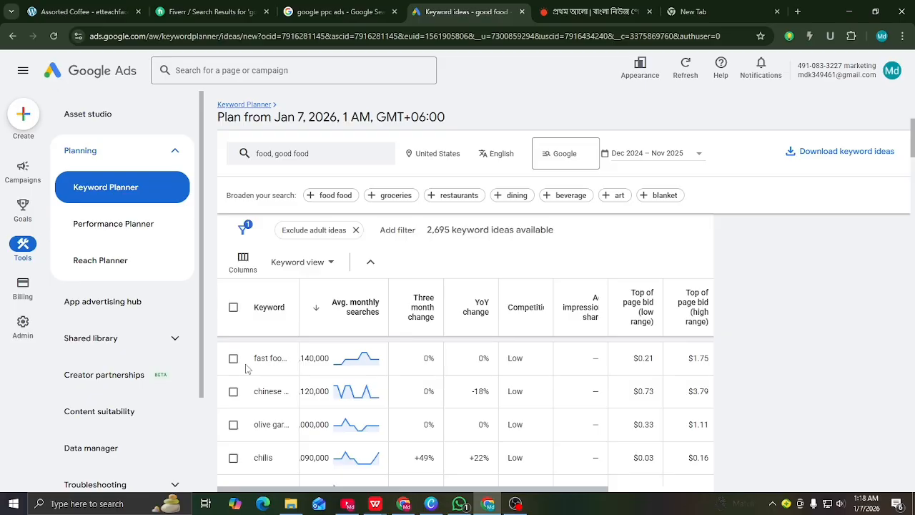
pyautogui.scroll(1, 247, 368)
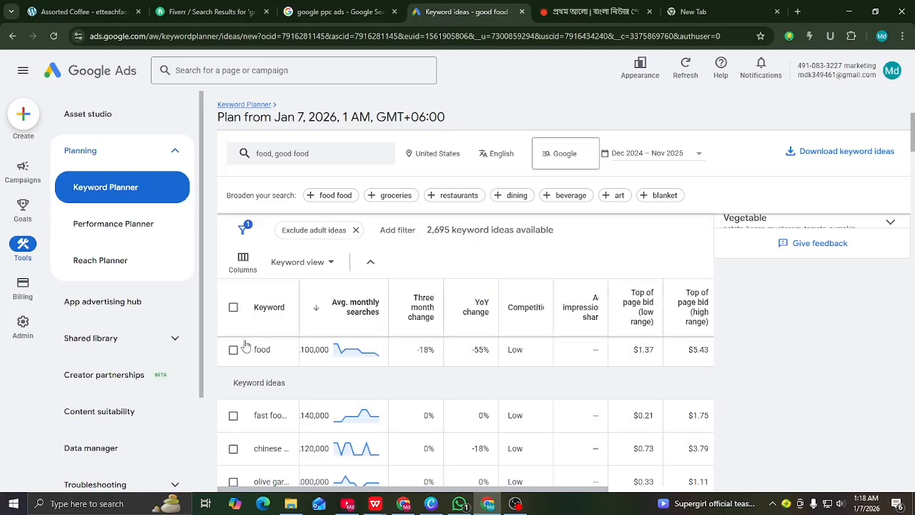
pyautogui.scroll(2, 254, 379)
pyautogui.scroll(-1, 276, 409)
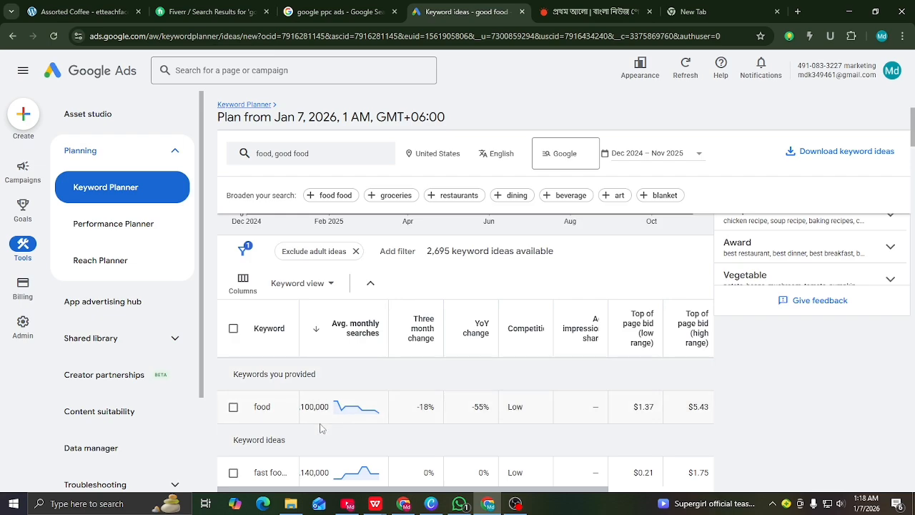
pyautogui.scroll(-1, 321, 427)
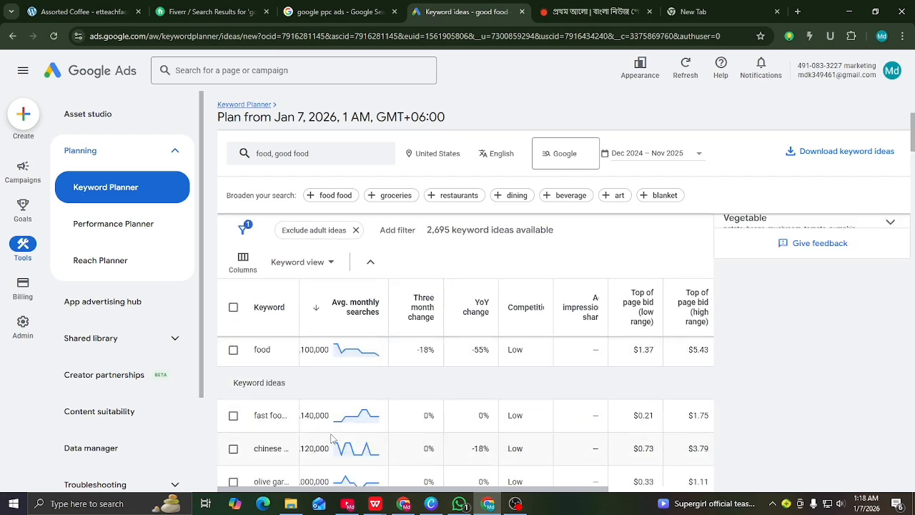
pyautogui.scroll(1, 331, 438)
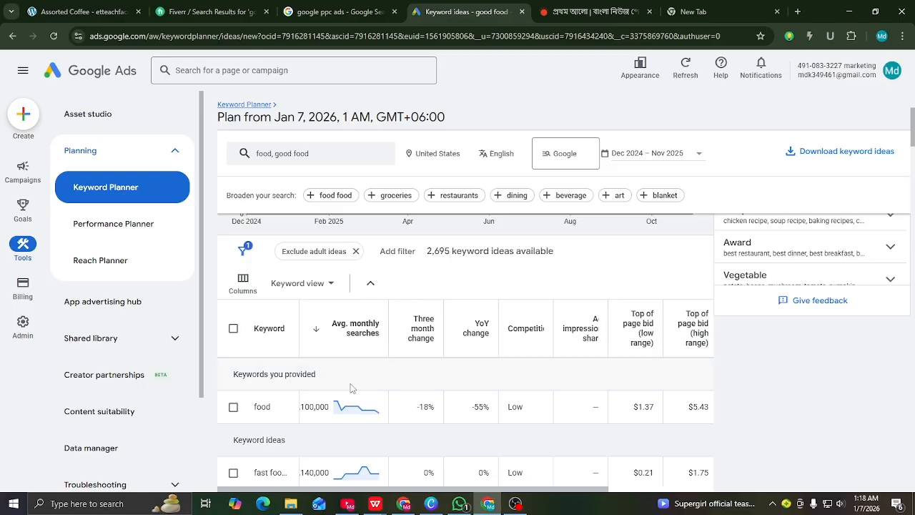
# Filter the keyword ideas to average monthly searches greater than or equal to 20000
pyautogui.click(397, 251)
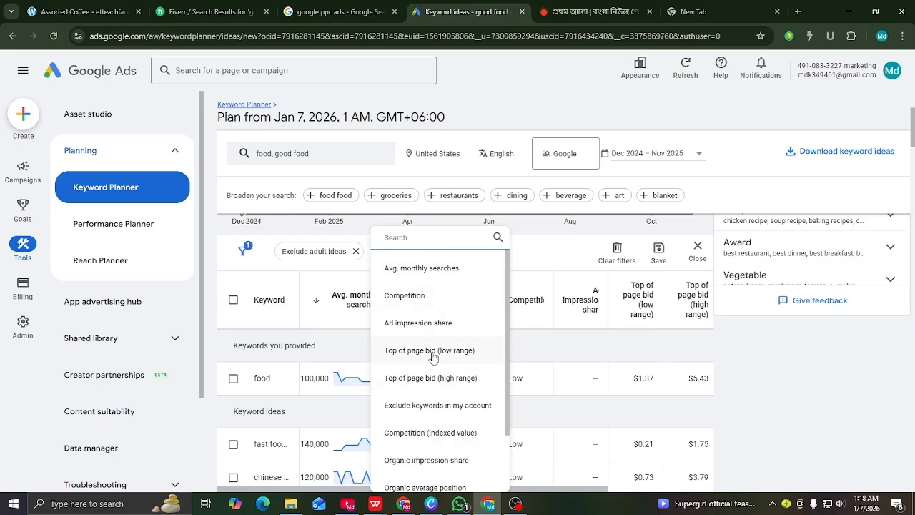
pyautogui.scroll(-1, 436, 355)
pyautogui.scroll(-2, 435, 355)
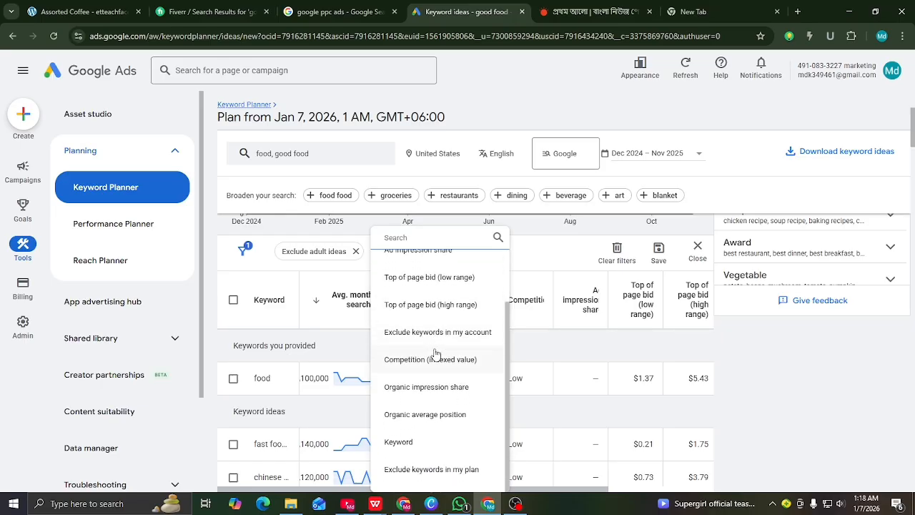
pyautogui.scroll(3, 435, 354)
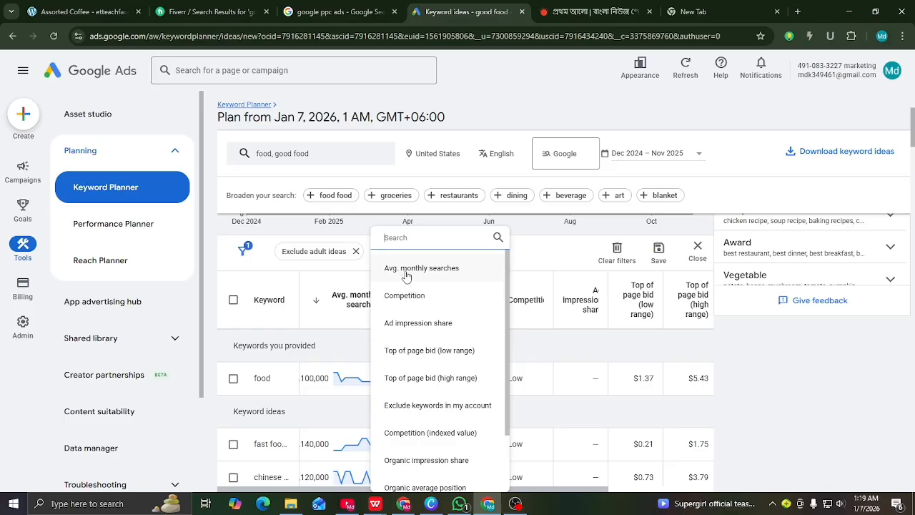
pyautogui.click(405, 276)
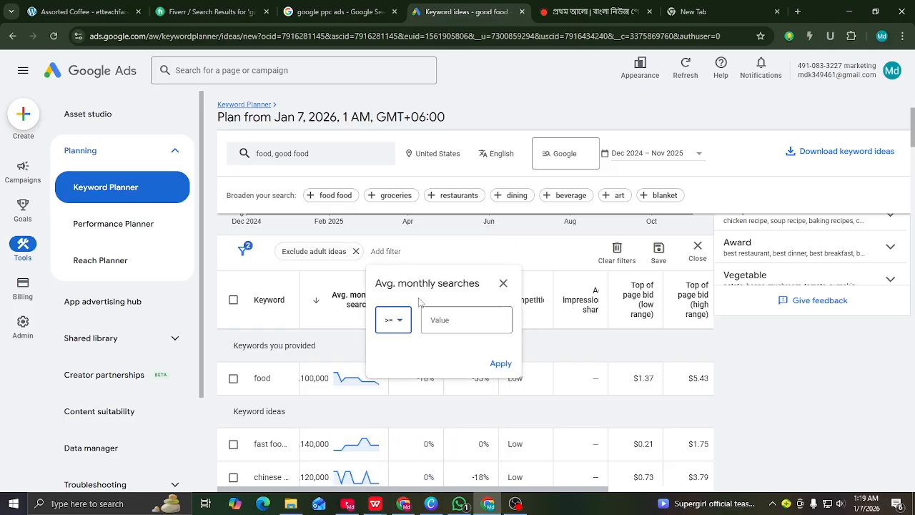
pyautogui.click(399, 322)
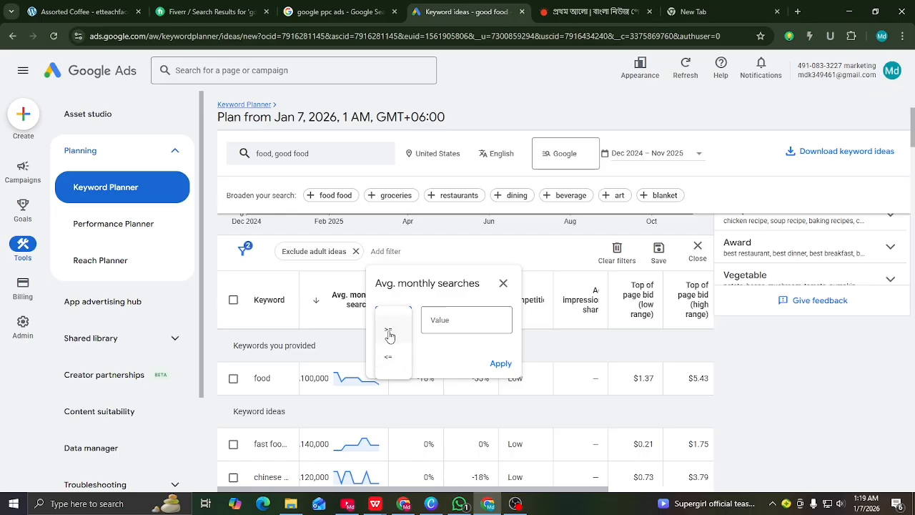
pyautogui.click(388, 334)
pyautogui.click(437, 321)
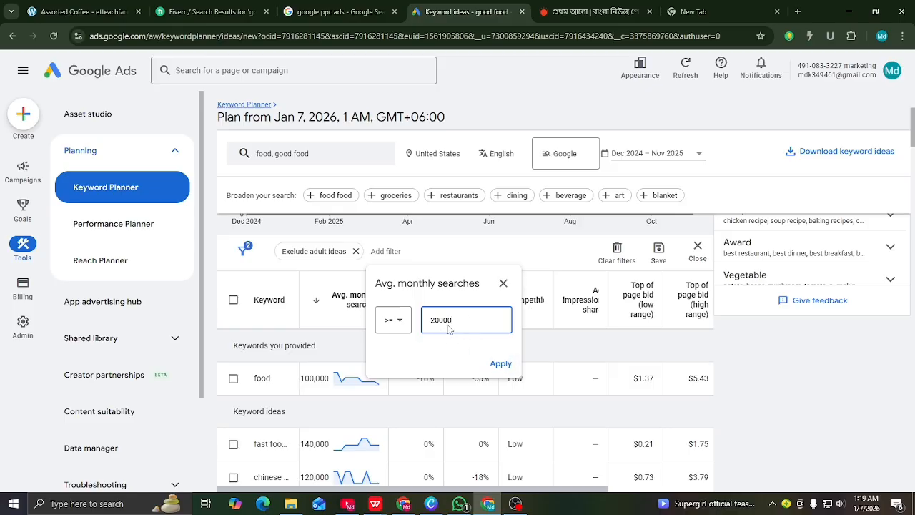
pyautogui.click(500, 363)
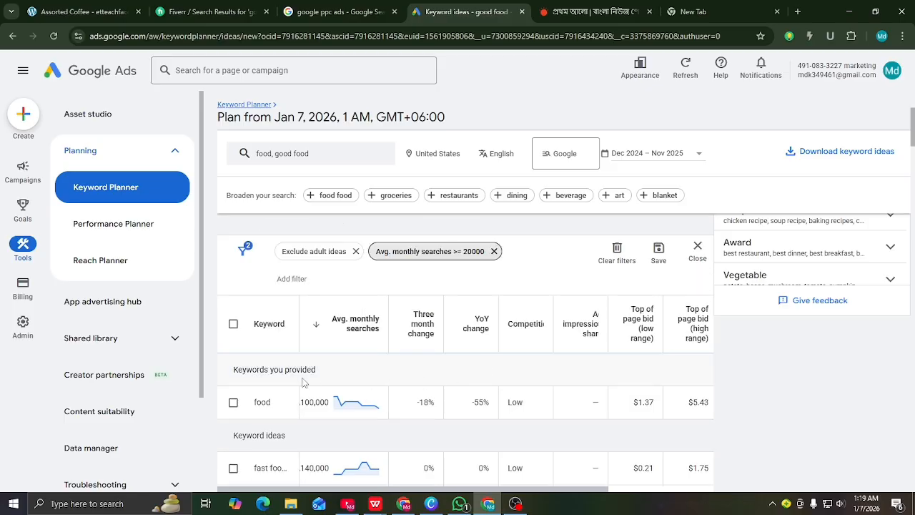
# Look through the filtered keyword ideas for food keywords worth targeting, checking their monthly searches and bid ranges
pyautogui.scroll(-2, 307, 379)
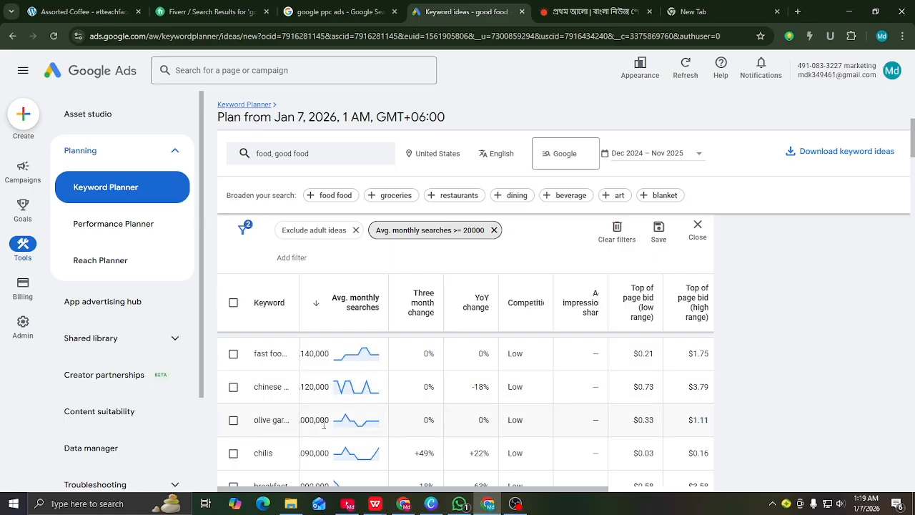
pyautogui.scroll(-2, 324, 426)
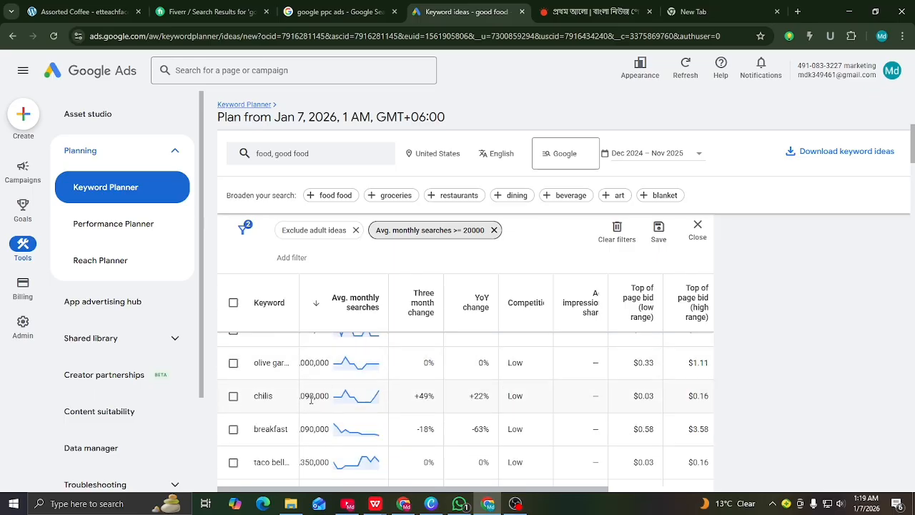
pyautogui.scroll(-3, 307, 386)
pyautogui.scroll(-1, 307, 385)
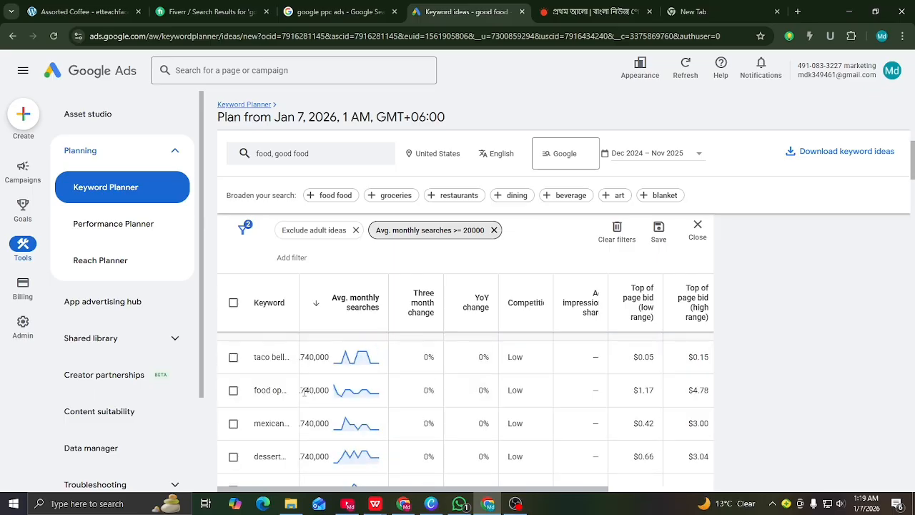
pyautogui.scroll(-1, 305, 391)
pyautogui.scroll(3, 326, 387)
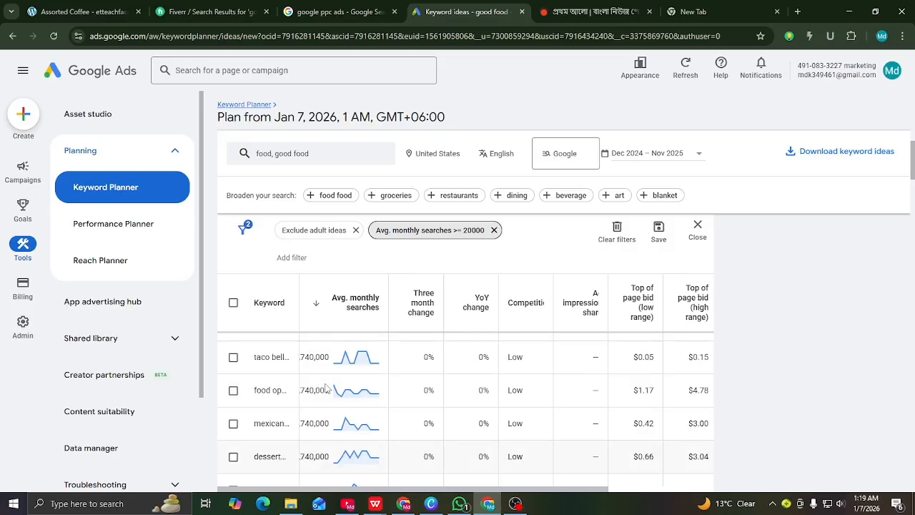
pyautogui.scroll(1, 325, 388)
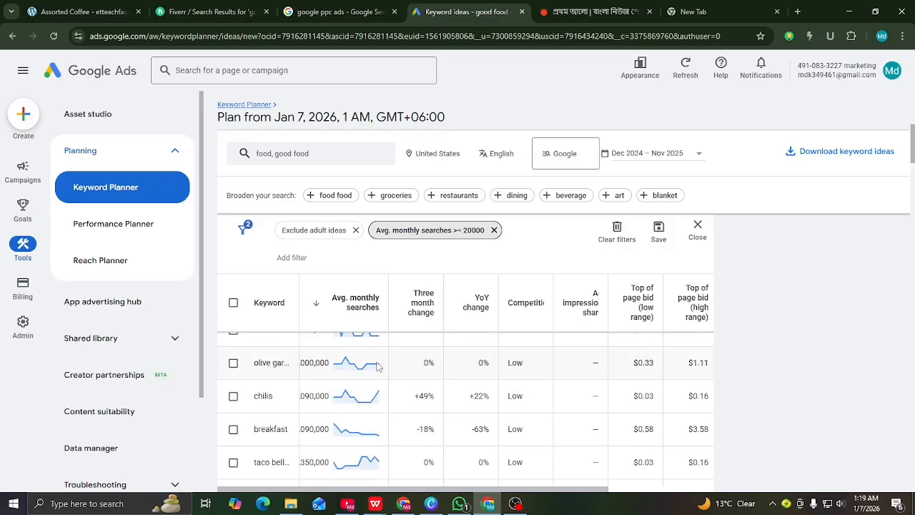
pyautogui.scroll(2, 306, 377)
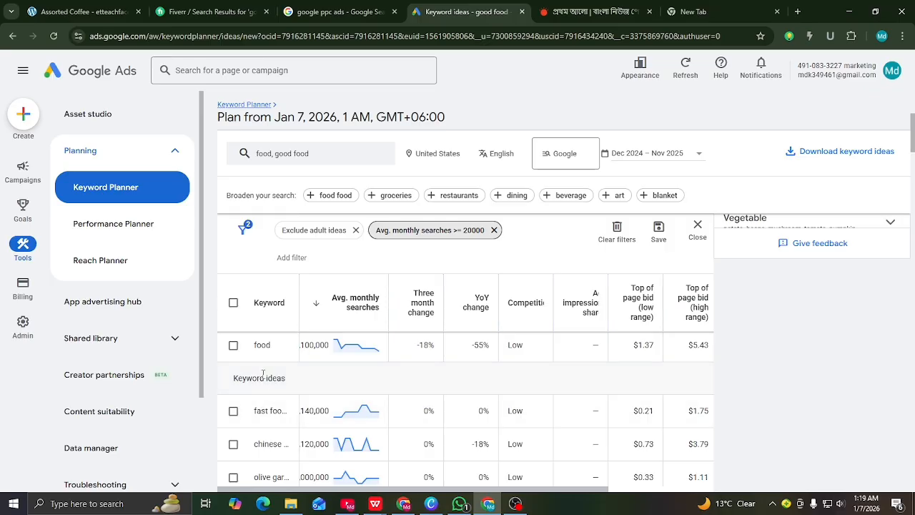
# Select the keywords "food" and "breakfast" plus the first ideas beginning with "fast foo", "food op", "dessert" and "burgers"
pyautogui.click(233, 346)
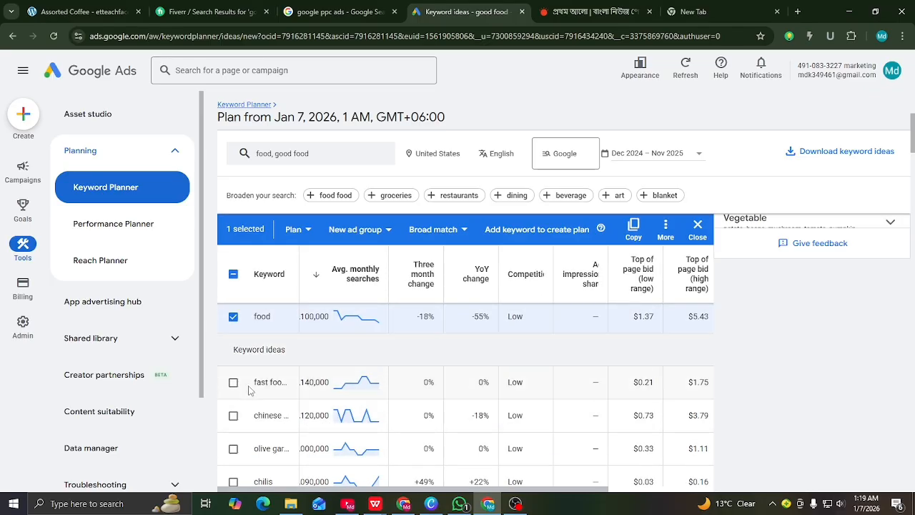
pyautogui.scroll(-1, 241, 348)
pyautogui.click(233, 325)
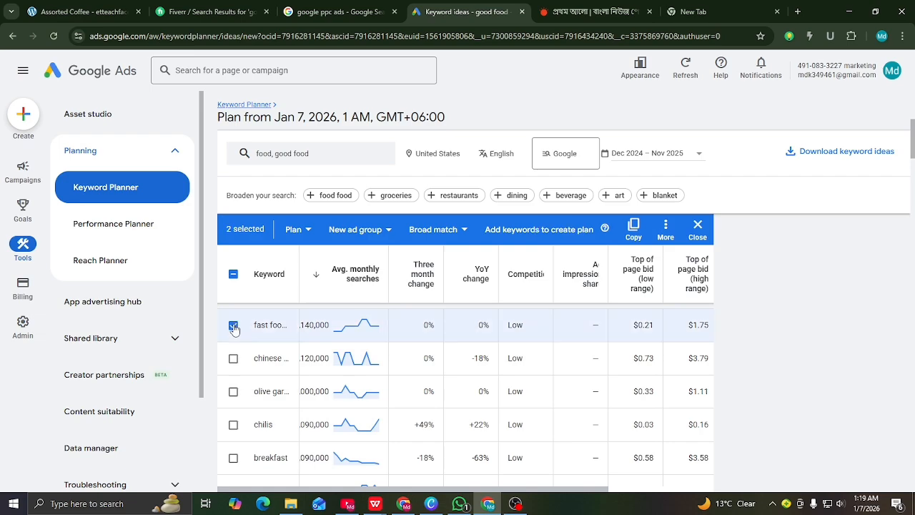
pyautogui.scroll(-1, 233, 400)
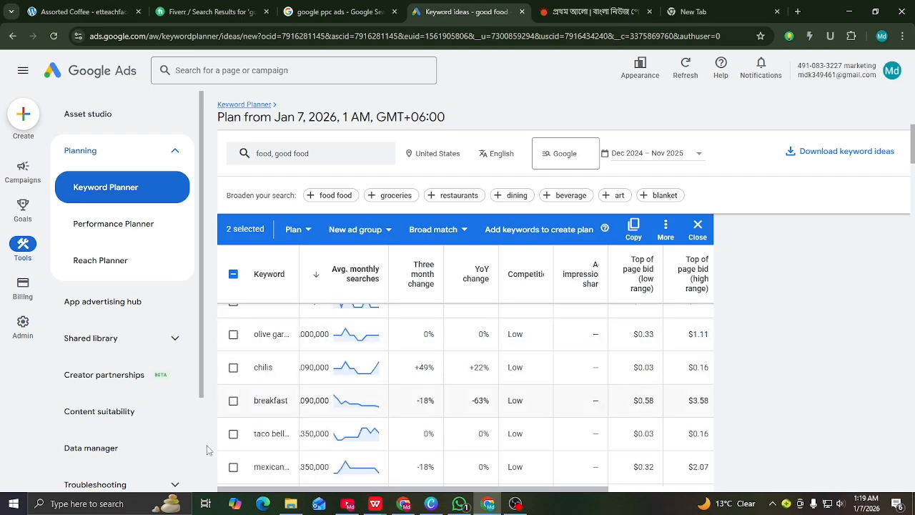
pyautogui.click(233, 401)
pyautogui.scroll(-2, 233, 404)
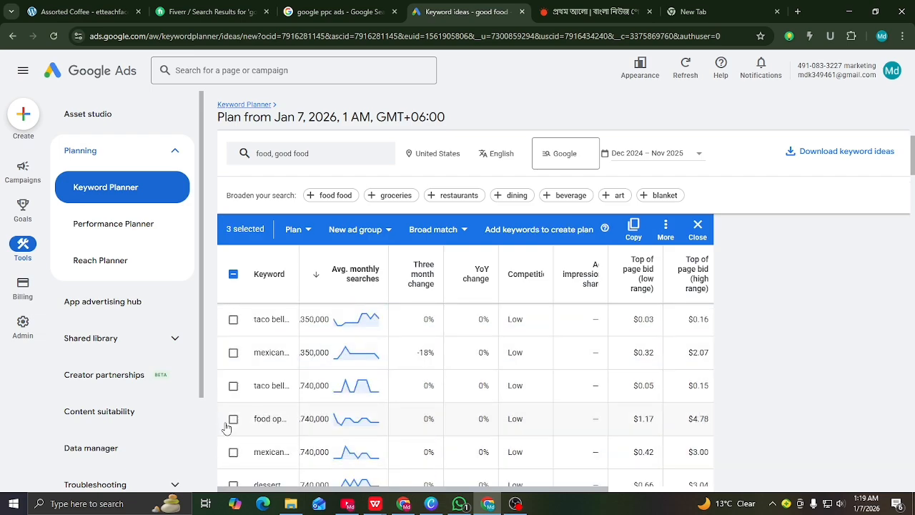
pyautogui.click(234, 420)
pyautogui.scroll(-1, 235, 428)
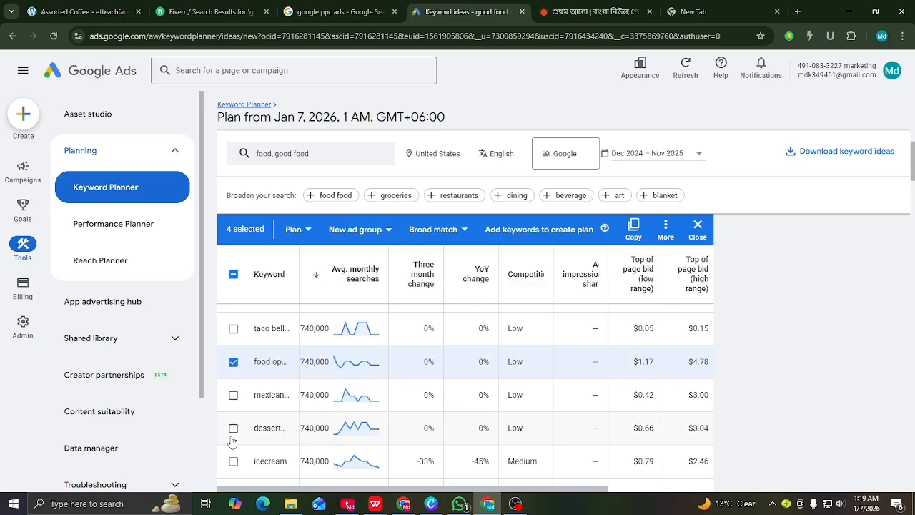
pyautogui.click(234, 428)
pyautogui.scroll(-2, 236, 432)
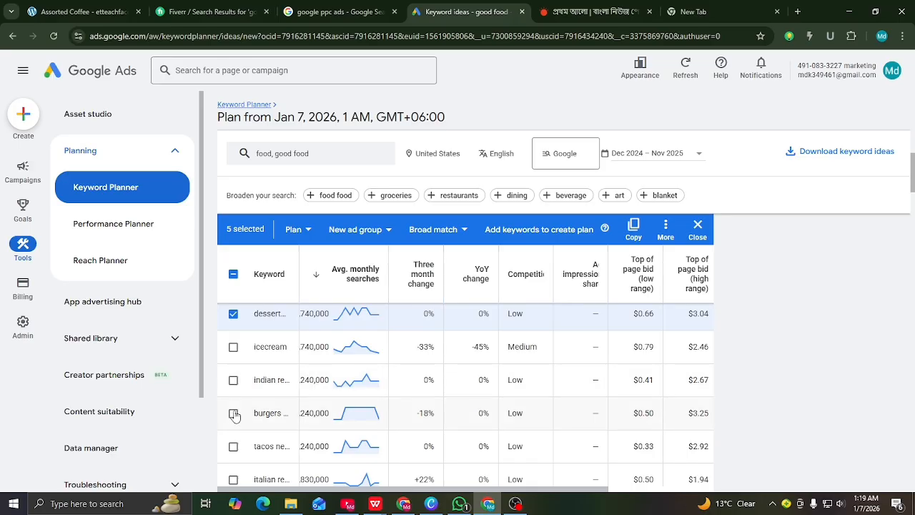
pyautogui.click(233, 415)
pyautogui.scroll(-1, 236, 421)
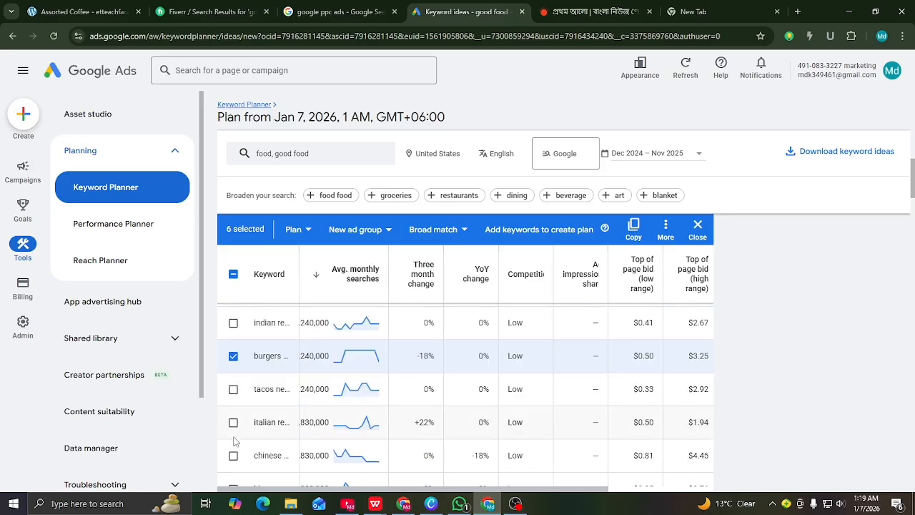
# Copy the six selected keywords to the clipboard and switch to the empty browser tab
pyautogui.scroll(-2, 243, 433)
pyautogui.scroll(-1, 245, 432)
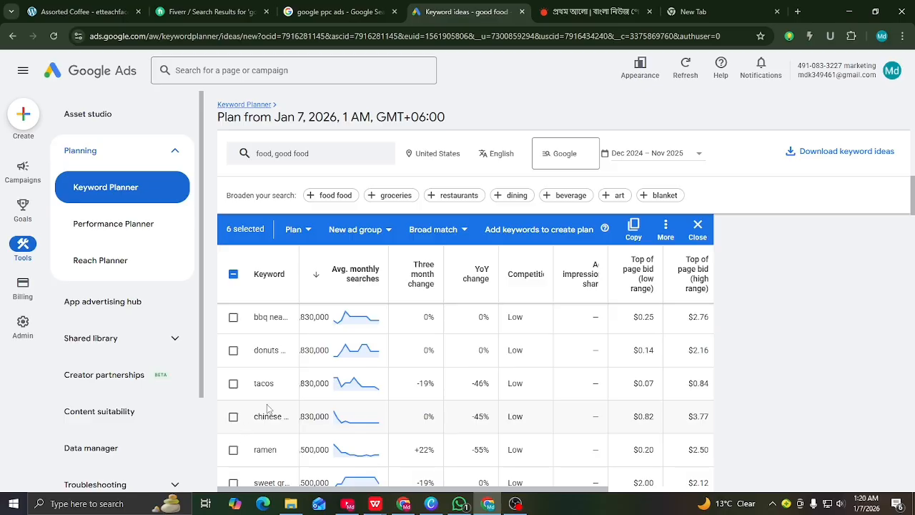
pyautogui.scroll(8, 268, 397)
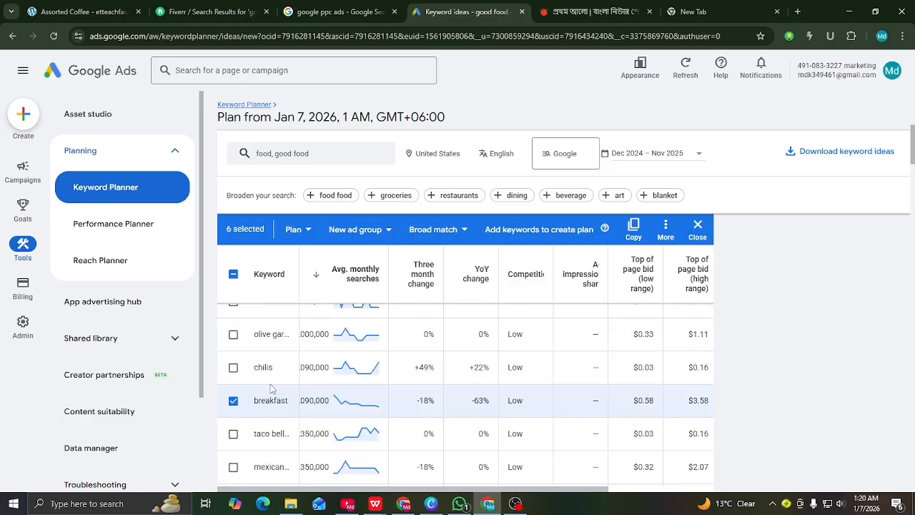
pyautogui.scroll(1, 233, 368)
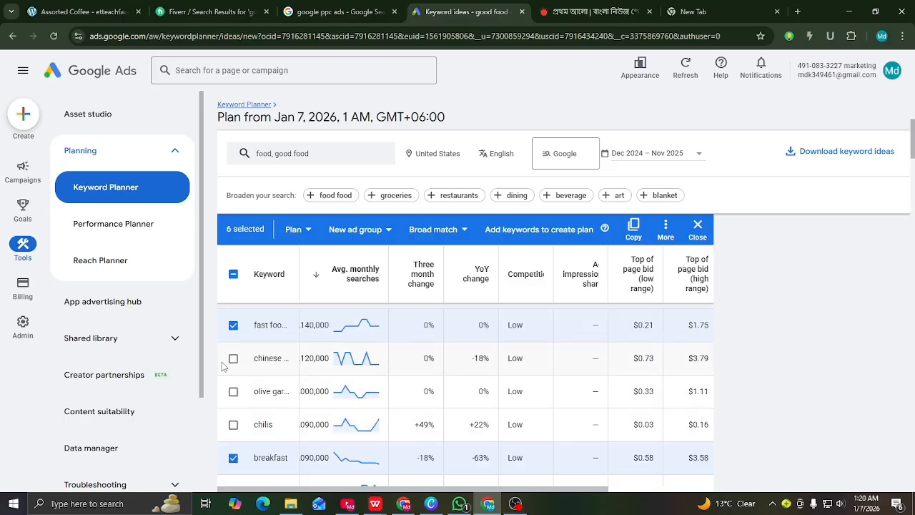
pyautogui.click(635, 236)
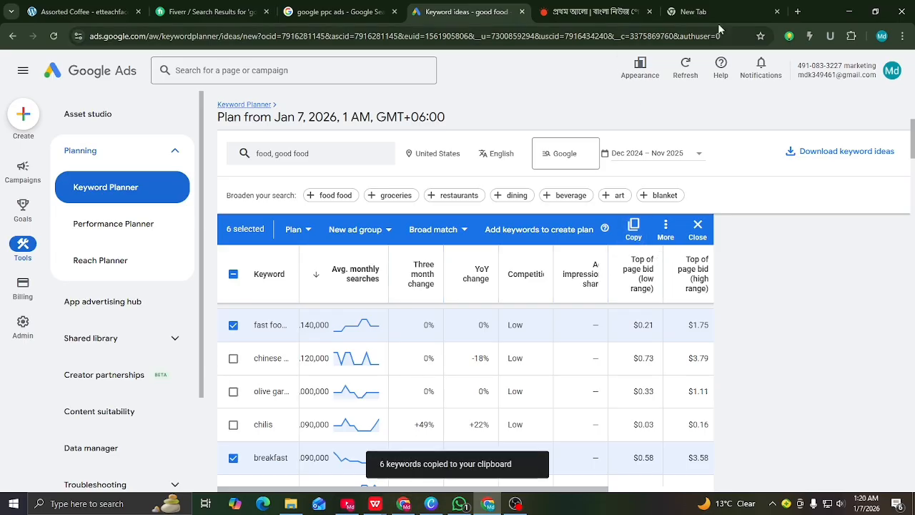
pyautogui.click(693, 12)
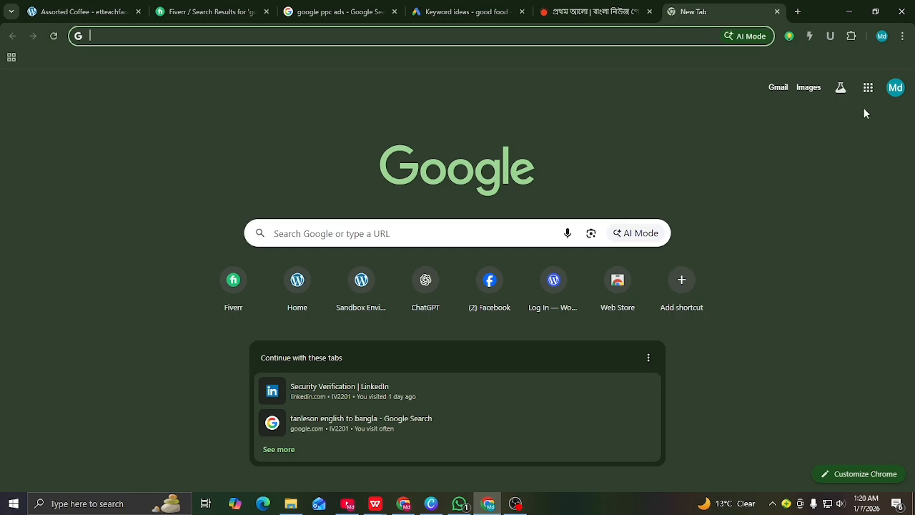
# Create a blank Google Docs document and paste the copied food keywords into it
pyautogui.click(869, 89)
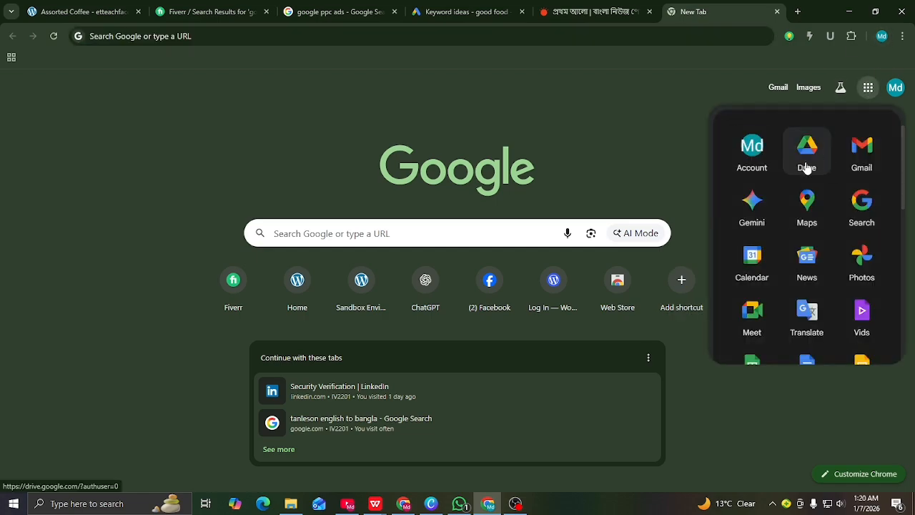
pyautogui.scroll(-3, 817, 236)
pyautogui.click(813, 217)
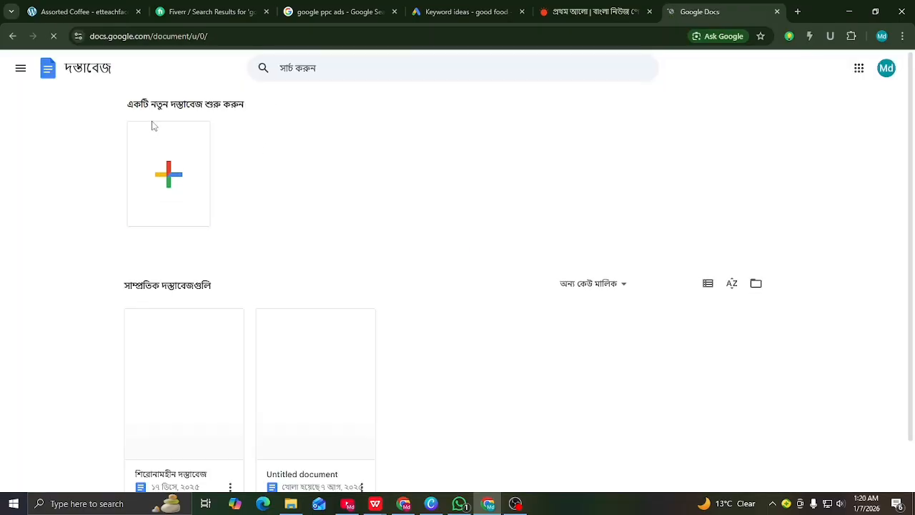
pyautogui.click(186, 202)
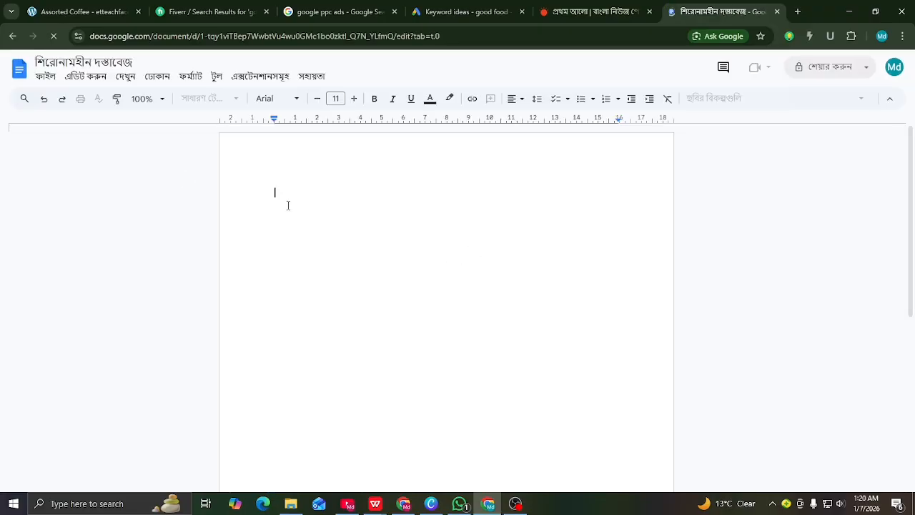
pyautogui.rightClick(288, 171)
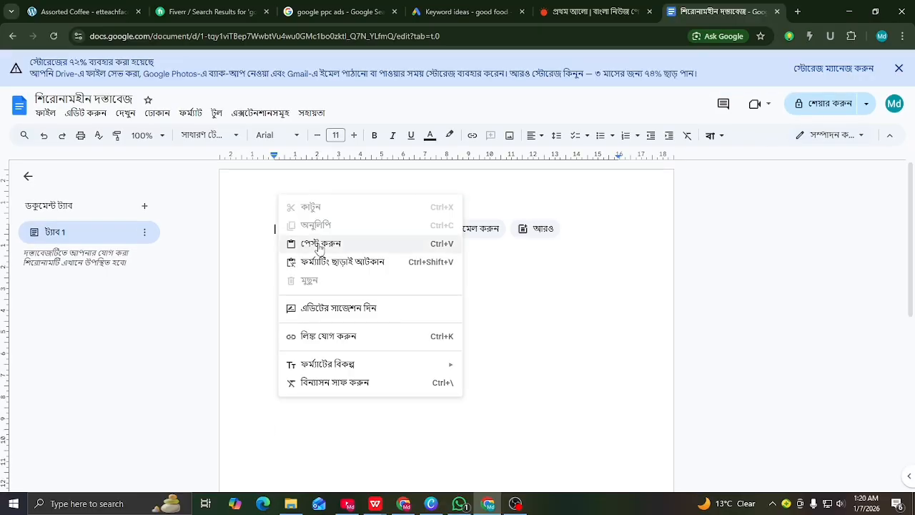
pyautogui.click(319, 243)
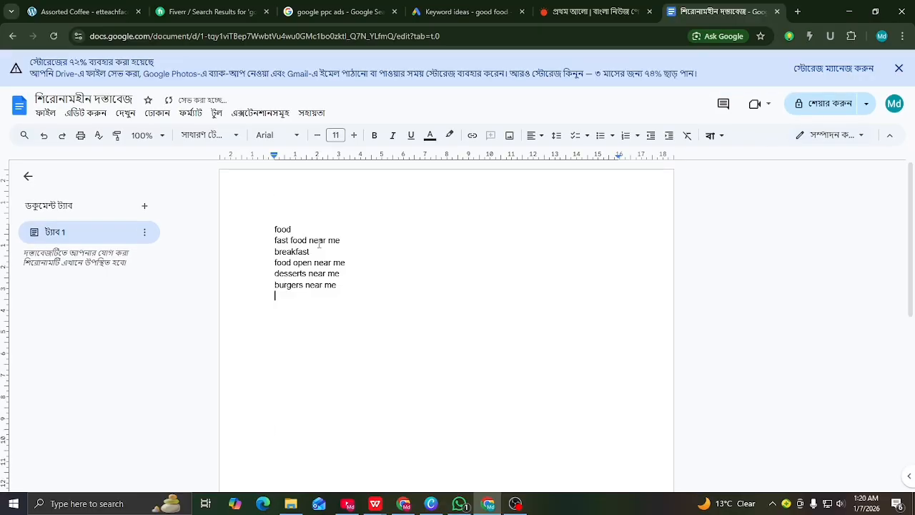
pyautogui.click(343, 286)
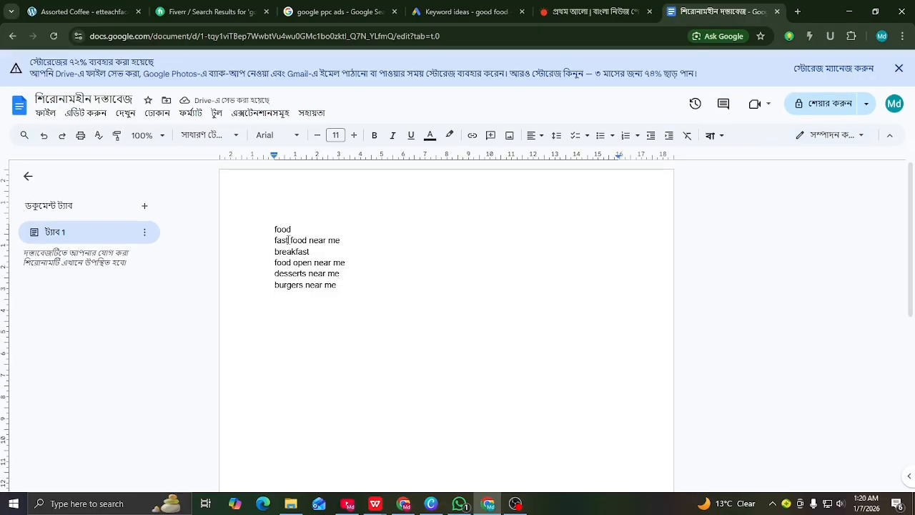
# Back in Keyword Planner, remove the search keywords "good food" and "food" and switch the keyword source to a website
pyautogui.click(473, 13)
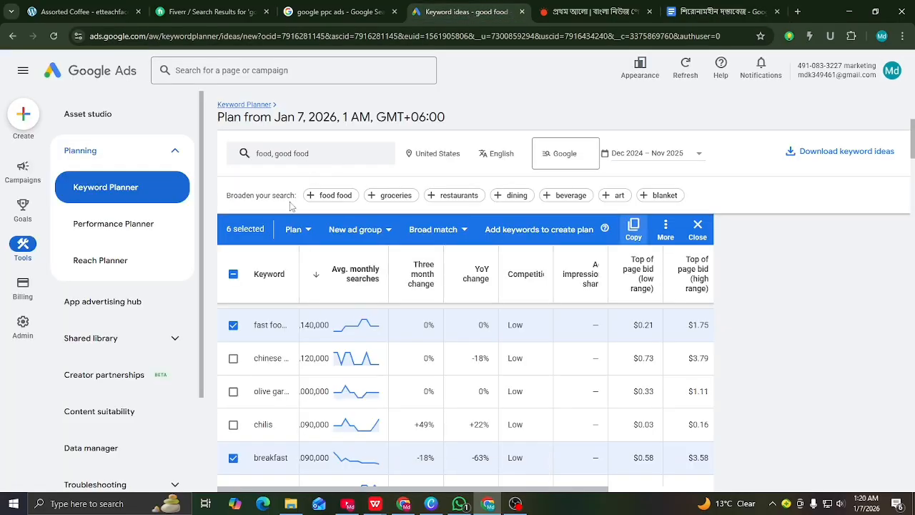
pyautogui.scroll(1, 296, 176)
pyautogui.scroll(2, 296, 175)
pyautogui.click(349, 157)
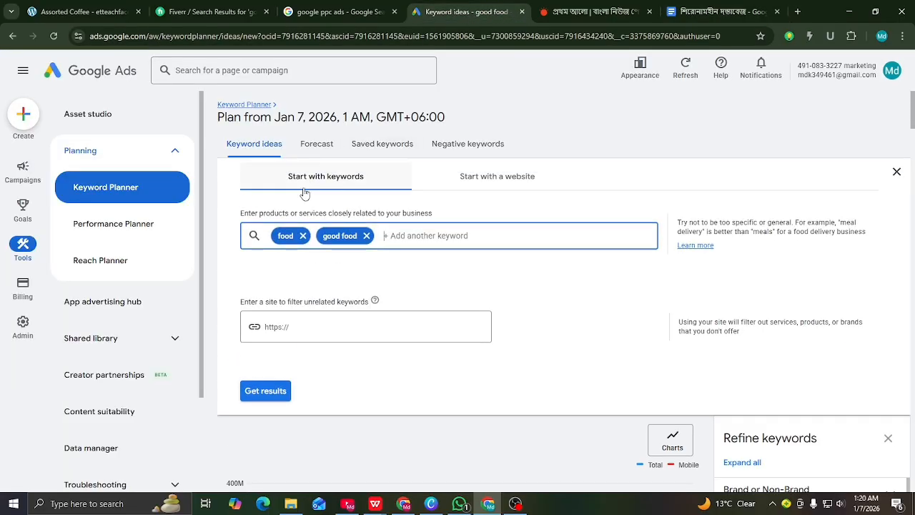
pyautogui.click(366, 237)
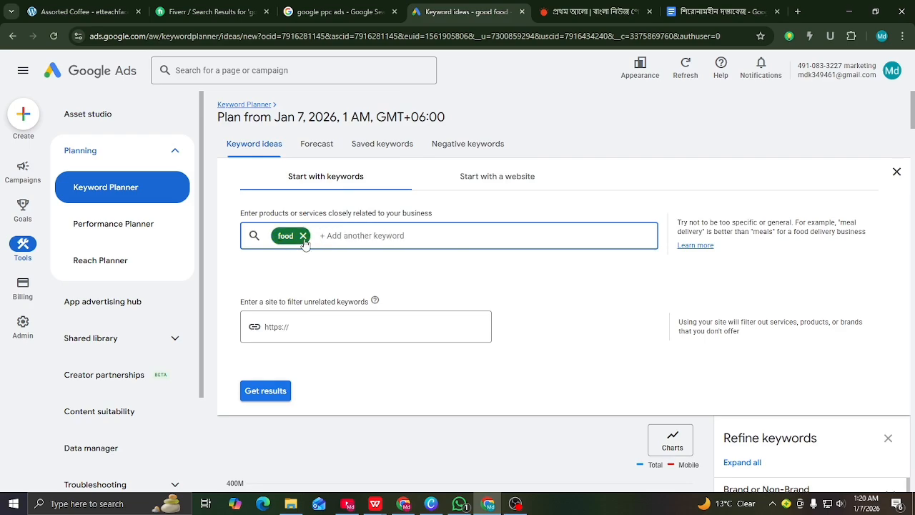
pyautogui.click(303, 236)
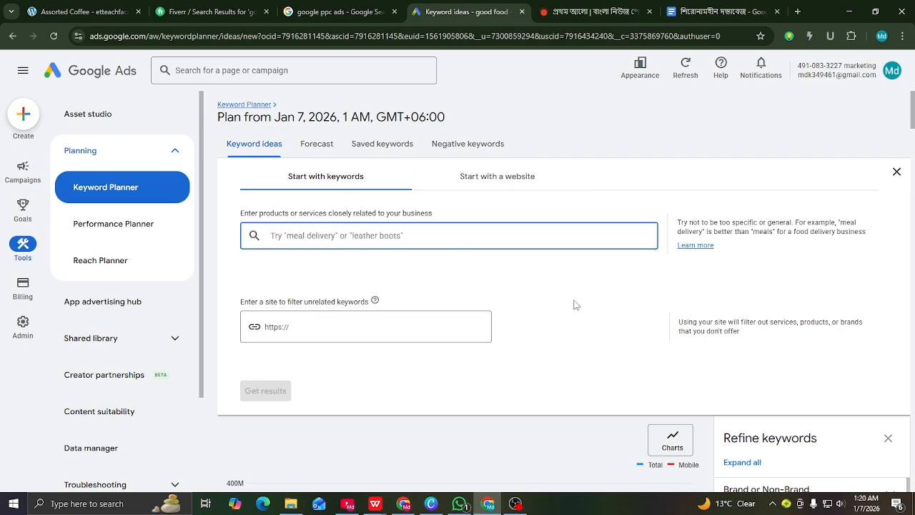
pyautogui.click(506, 180)
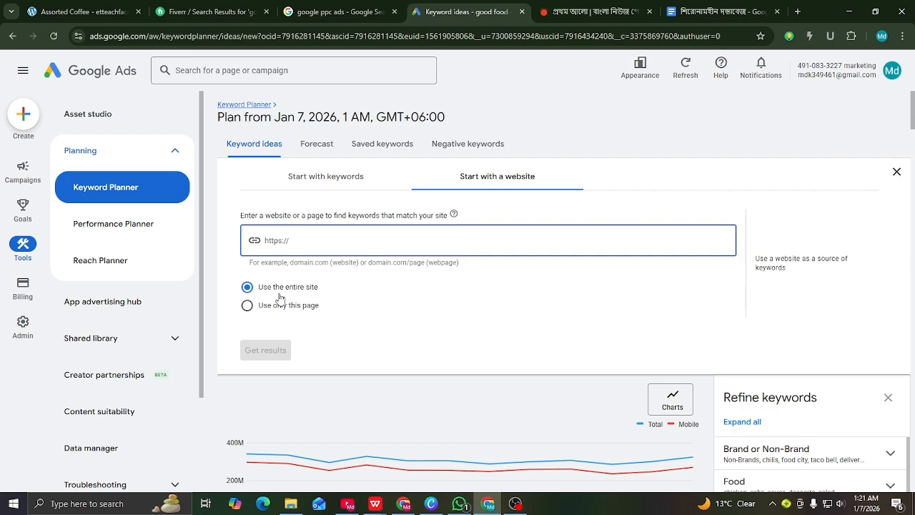
# Close the news site and run a Google search for "clothing" in a new browser tab
pyautogui.click(649, 12)
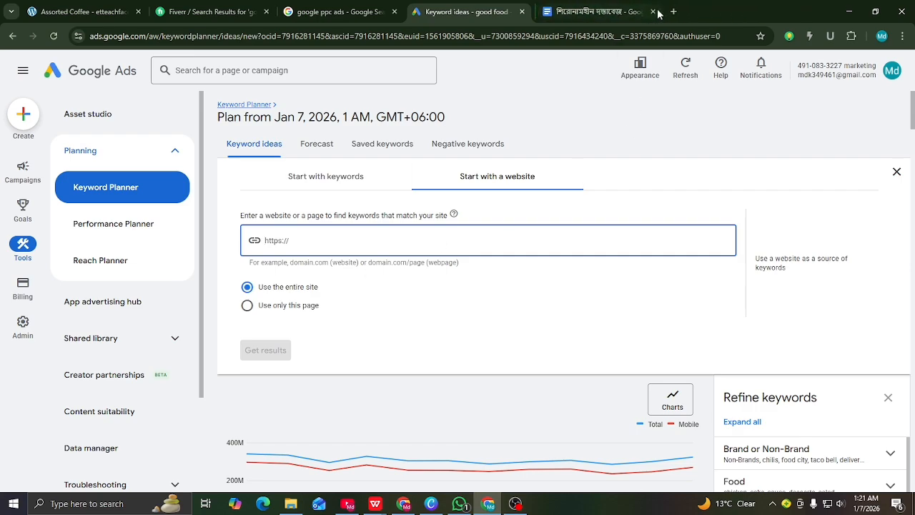
pyautogui.click(668, 11)
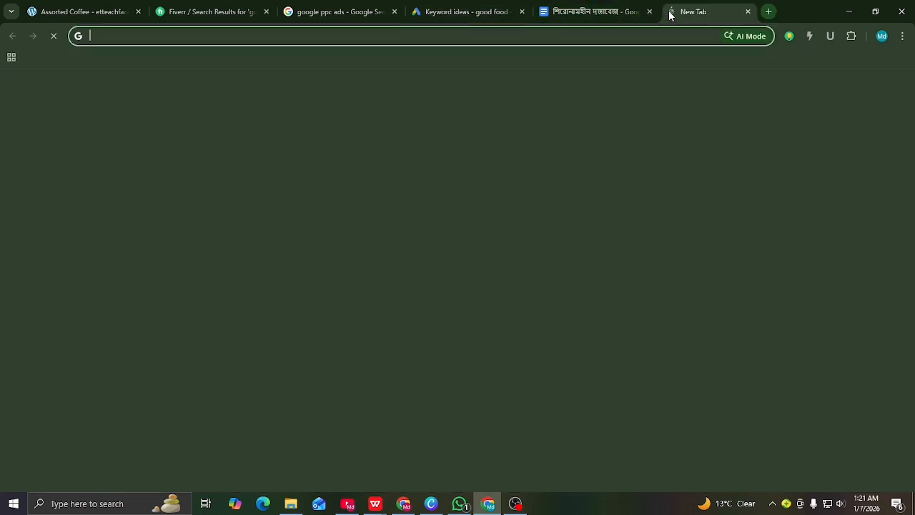
pyautogui.click(98, 37)
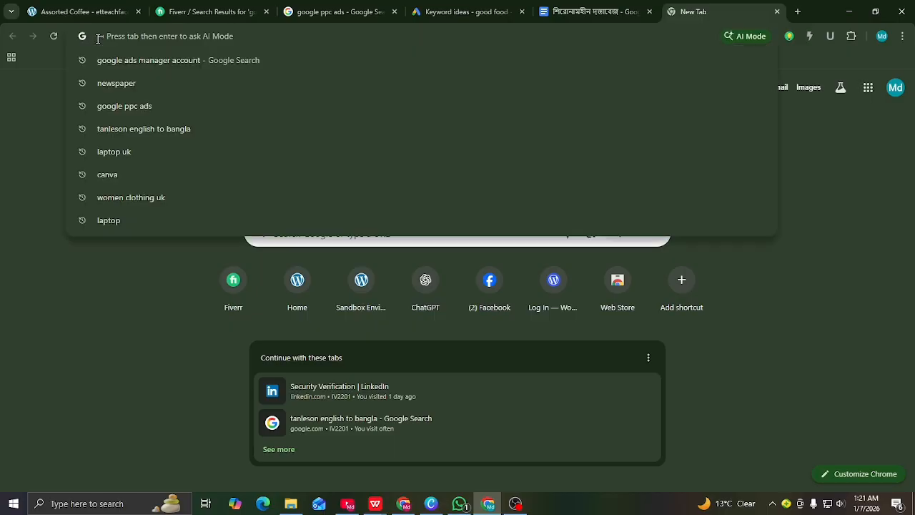
pyautogui.write('onli')
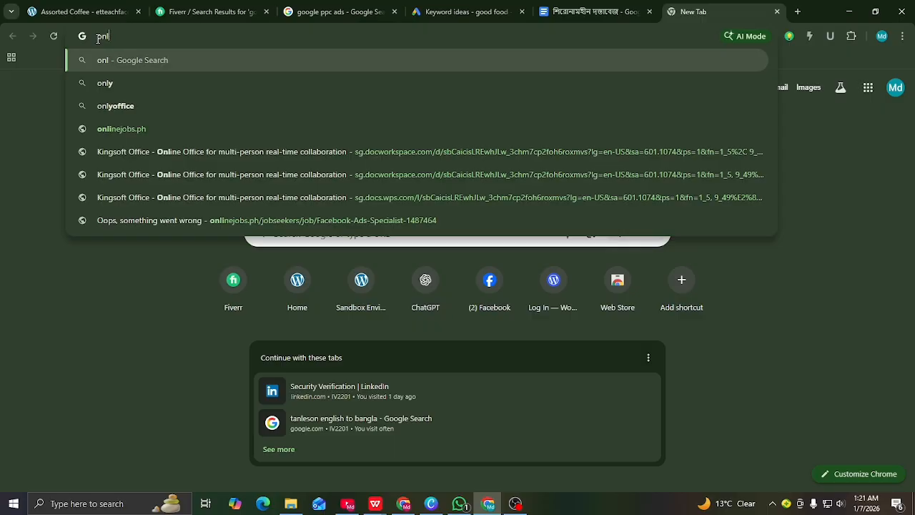
pyautogui.press('BackSpace')
pyautogui.press('BackSpace')
pyautogui.press('BackSpace')
pyautogui.press('BackSpace')
pyautogui.write('clo')
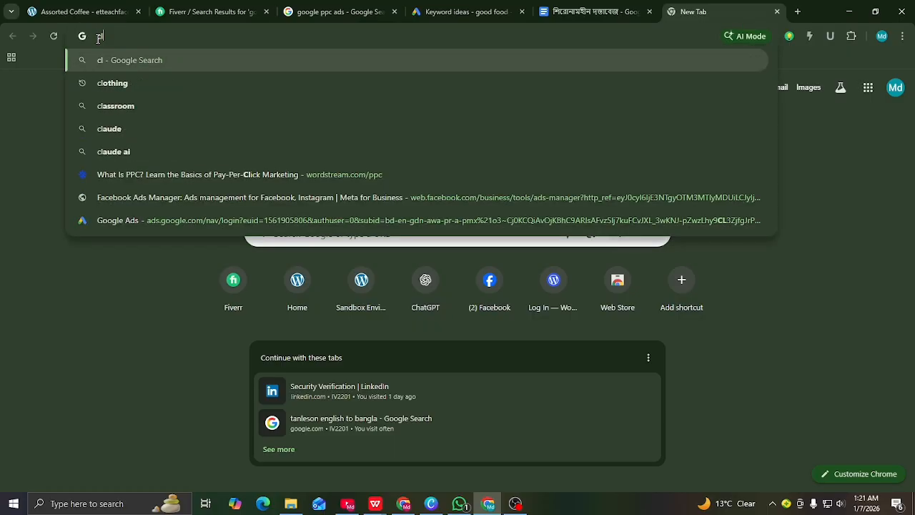
pyautogui.click(121, 84)
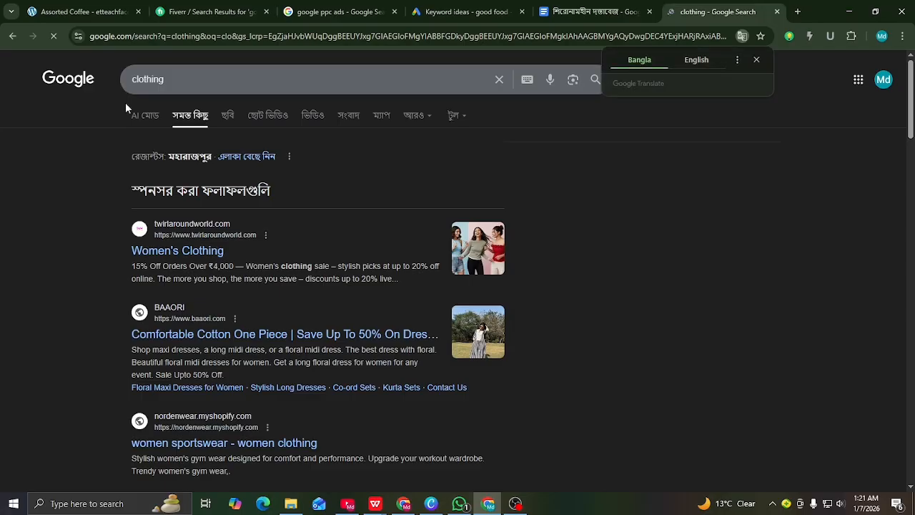
# Browse the clothing results, look briefly at the Twelve Clothing site, and open the Klothen shop instead
pyautogui.scroll(-3, 206, 259)
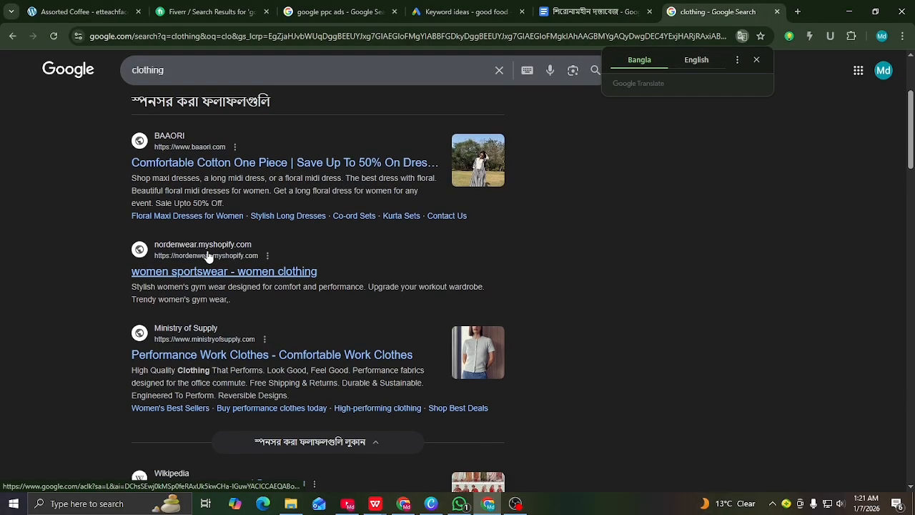
pyautogui.scroll(-4, 248, 231)
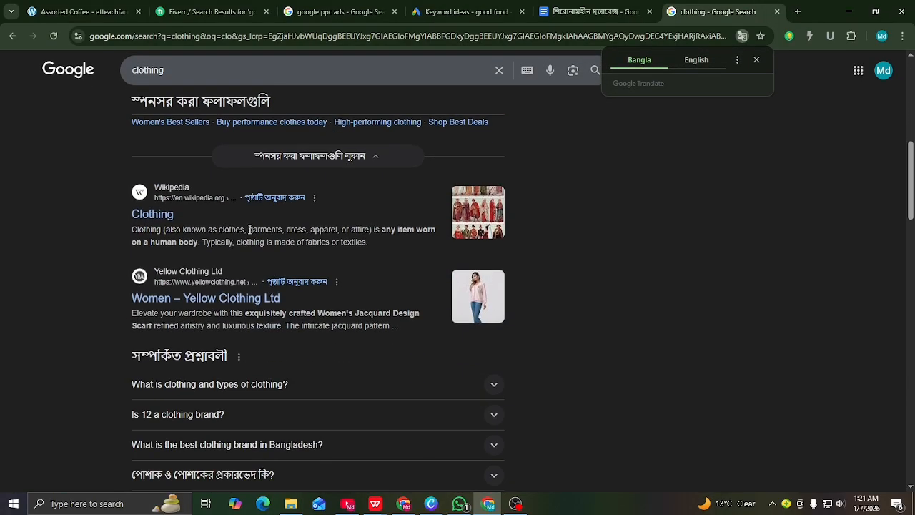
pyautogui.scroll(-2, 248, 230)
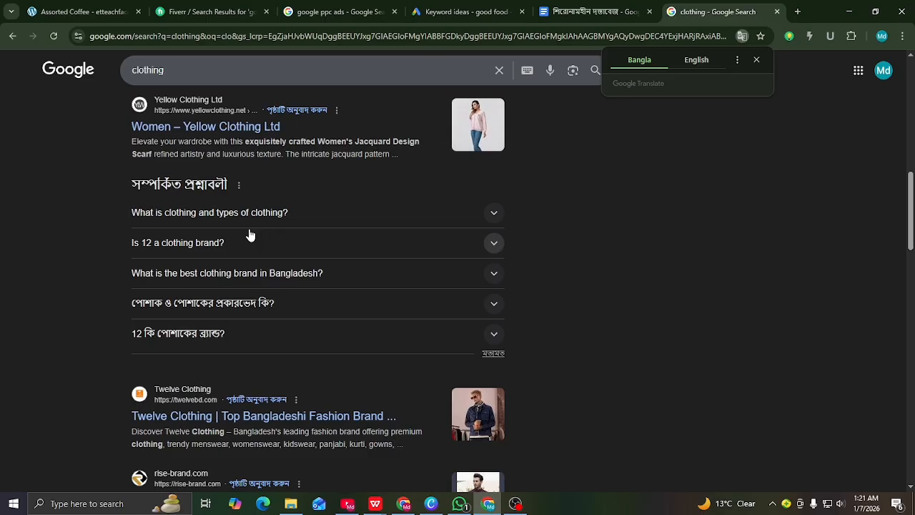
pyautogui.scroll(-2, 250, 234)
pyautogui.click(203, 298)
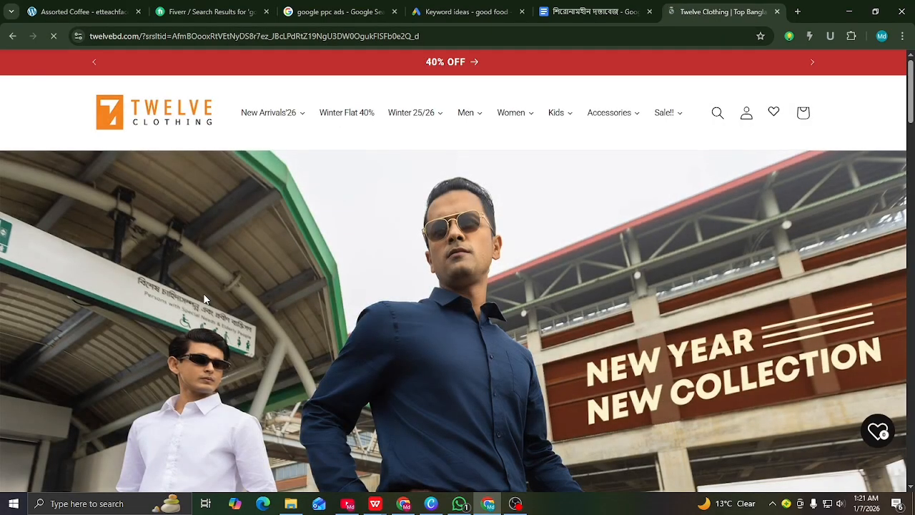
pyautogui.click(11, 36)
pyautogui.scroll(-2, 223, 316)
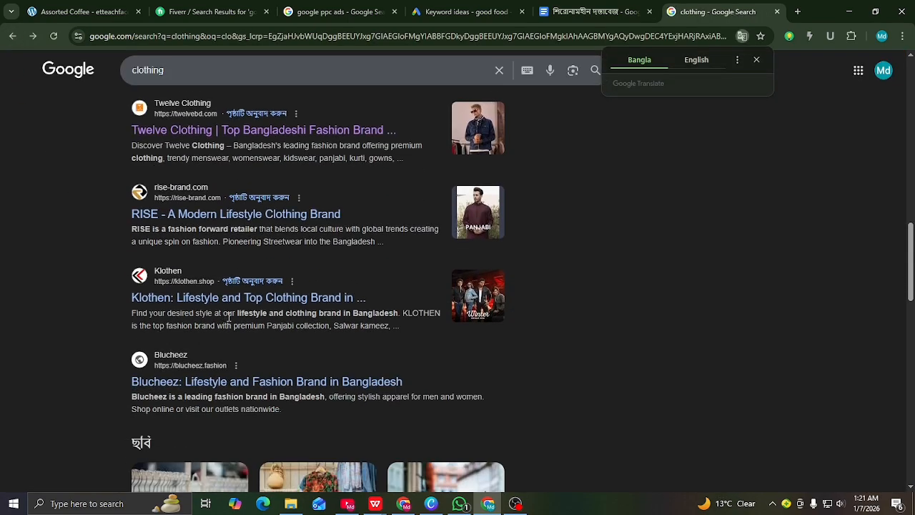
pyautogui.click(242, 300)
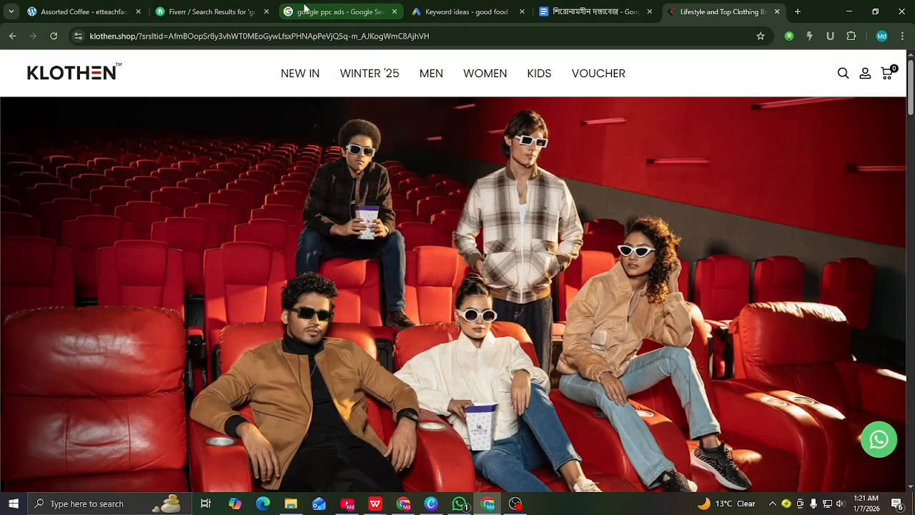
pyautogui.click(325, 11)
pyautogui.hotkey('ctrl', 'Tab')
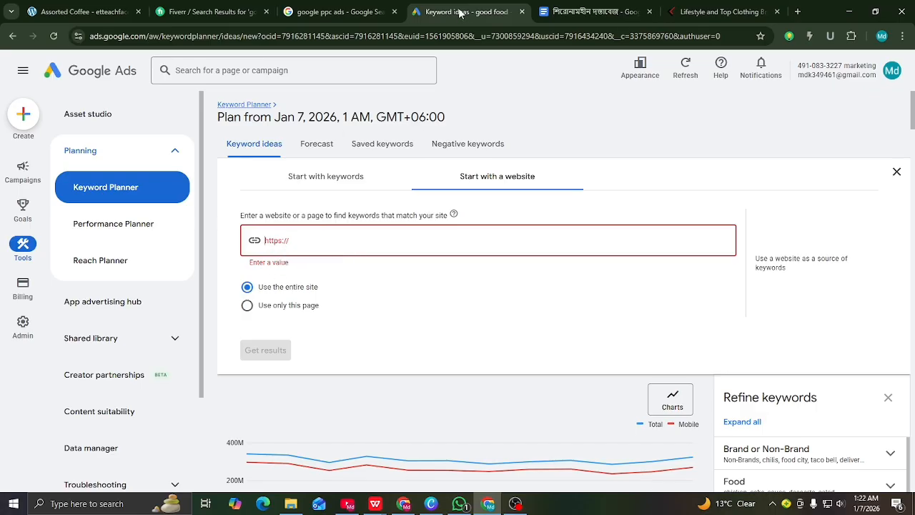
pyautogui.click(722, 12)
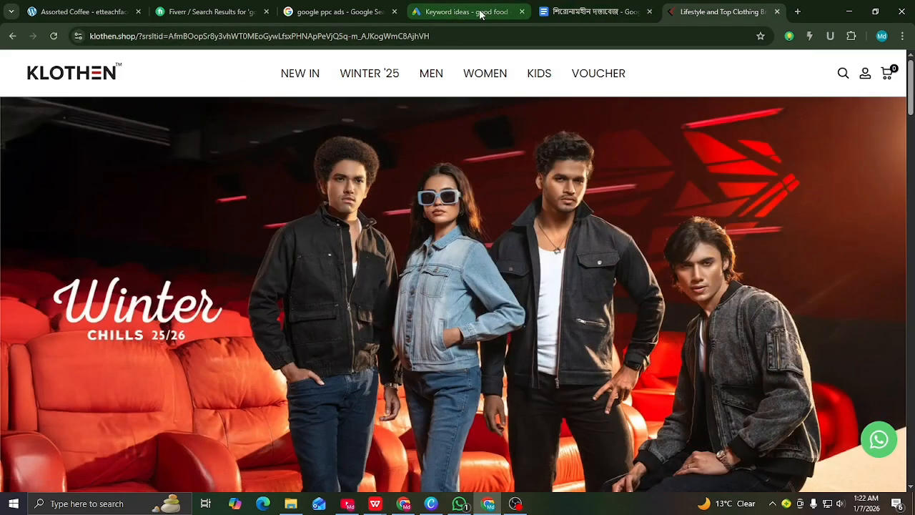
pyautogui.click(481, 14)
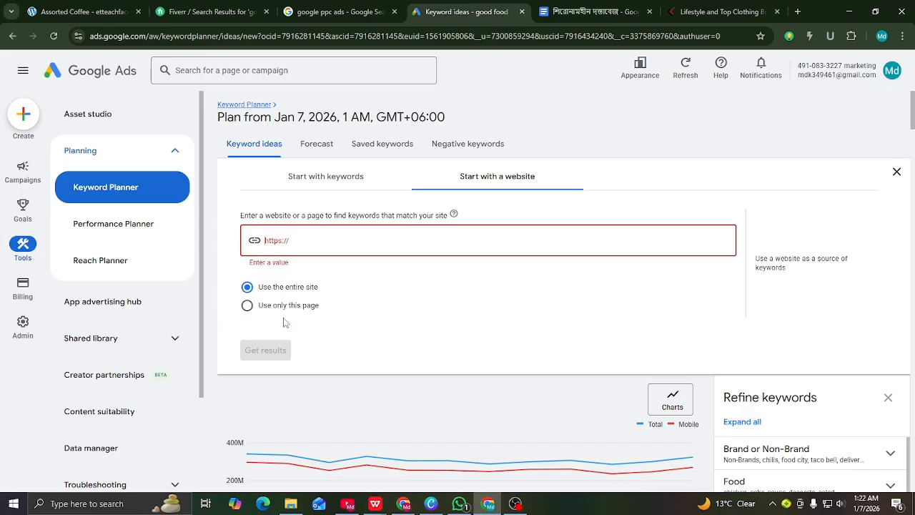
# Open the Klothen shop's New In Men collection and look over its products
pyautogui.click(692, 12)
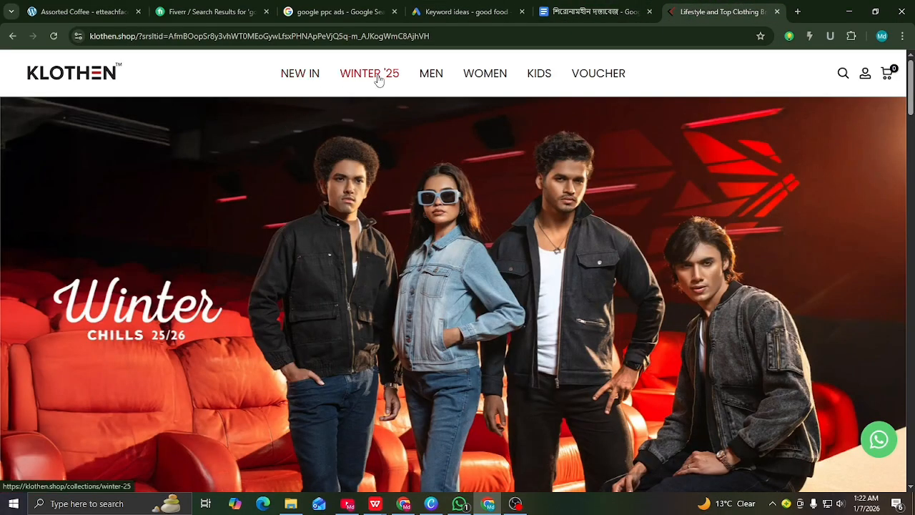
pyautogui.moveTo(429, 76)
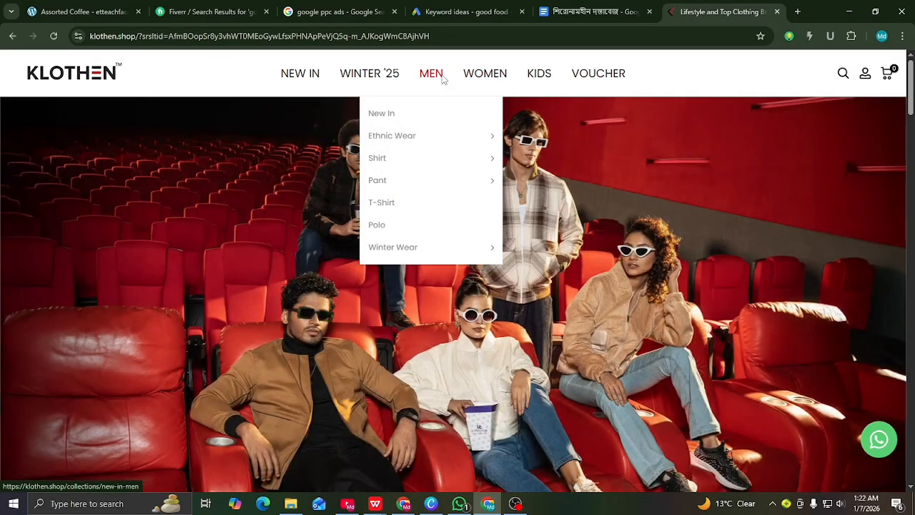
pyautogui.click(437, 76)
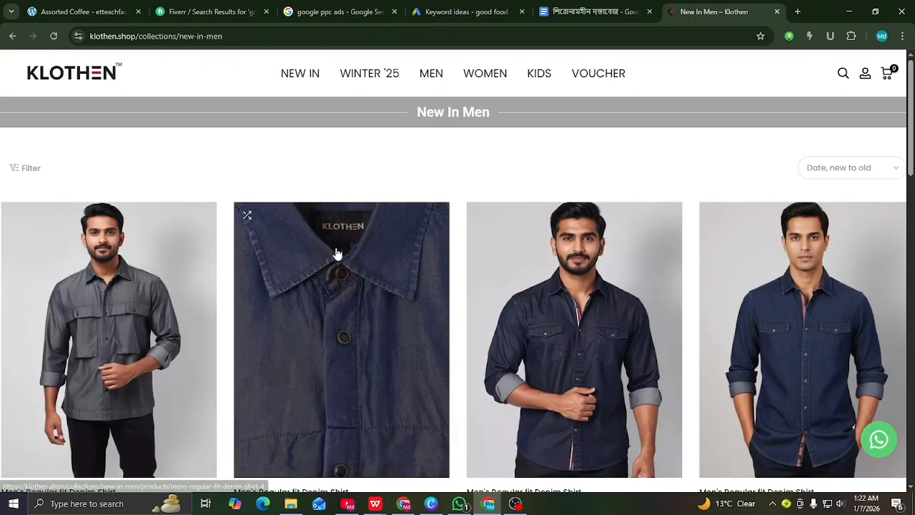
pyautogui.scroll(-6, 336, 239)
pyautogui.scroll(4, 336, 236)
pyautogui.scroll(2, 336, 235)
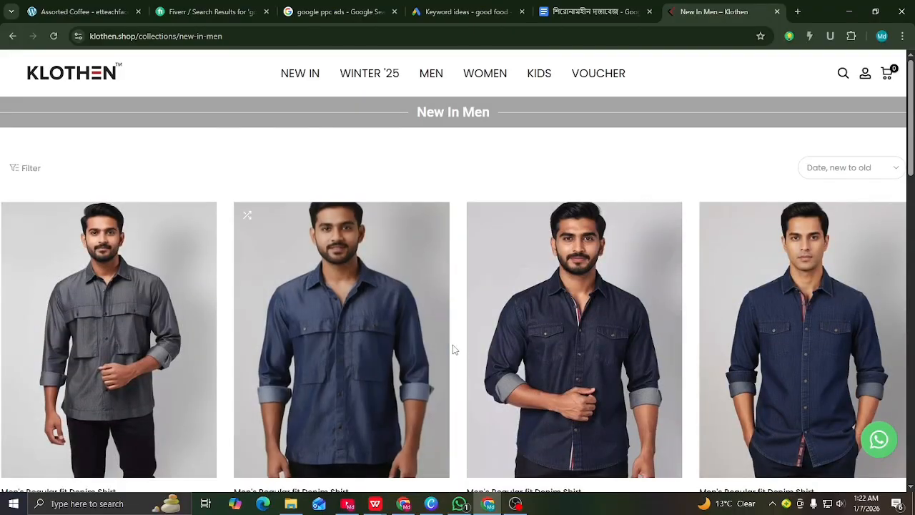
# Copy the New In Men collection's URL and paste it into Keyword Planner as the website to find keywords from
pyautogui.click(234, 40)
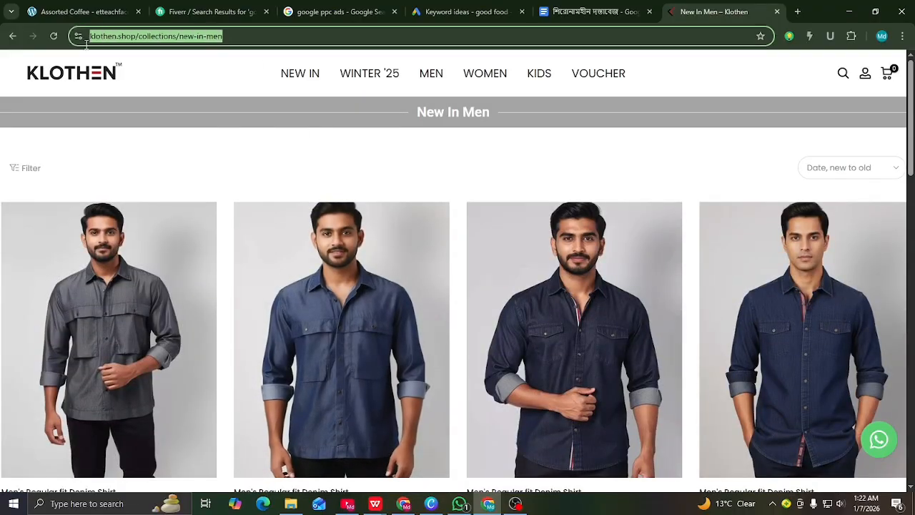
pyautogui.rightClick(116, 37)
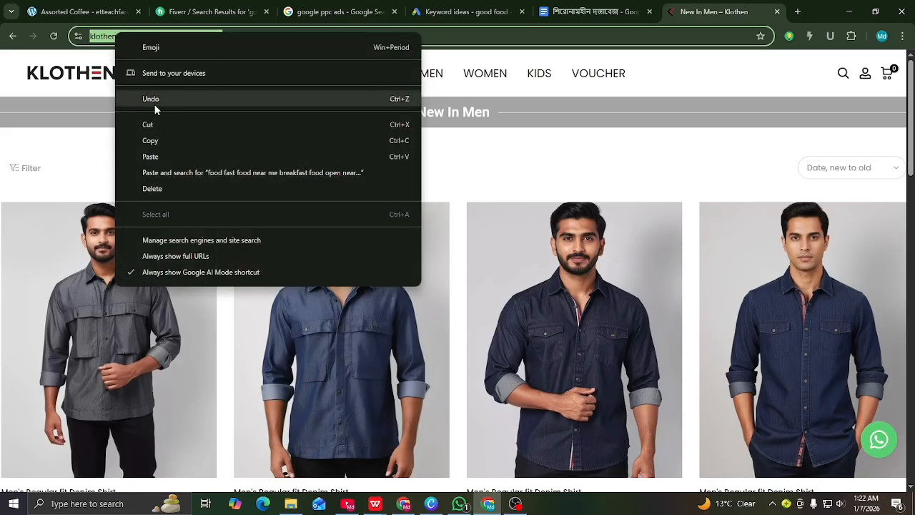
pyautogui.click(153, 139)
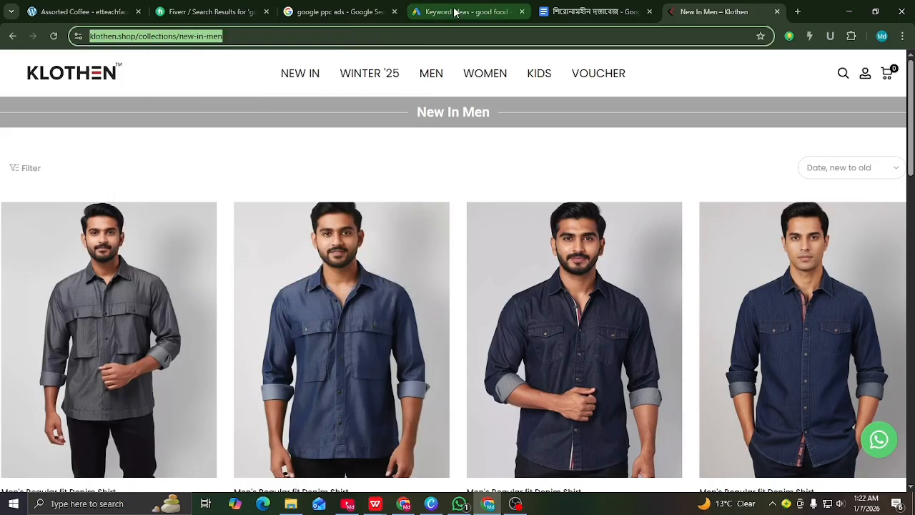
pyautogui.click(461, 12)
pyautogui.rightClick(278, 240)
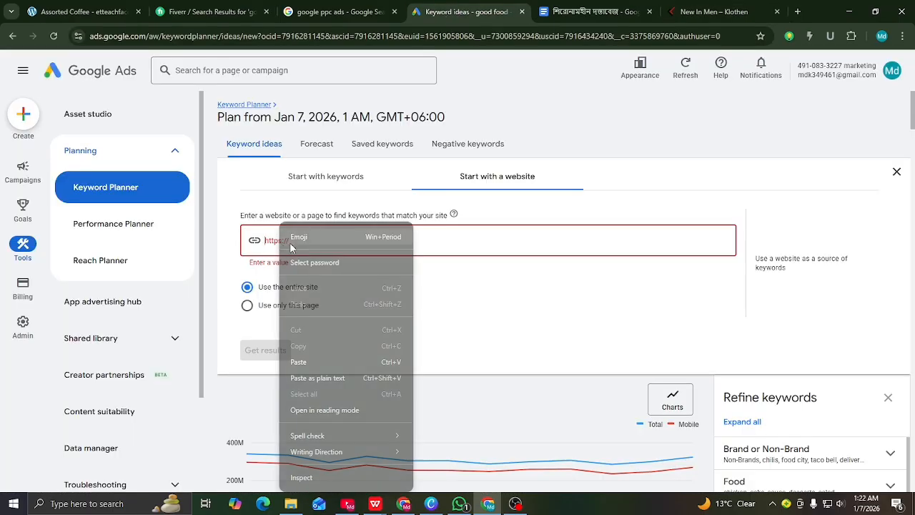
pyautogui.click(303, 363)
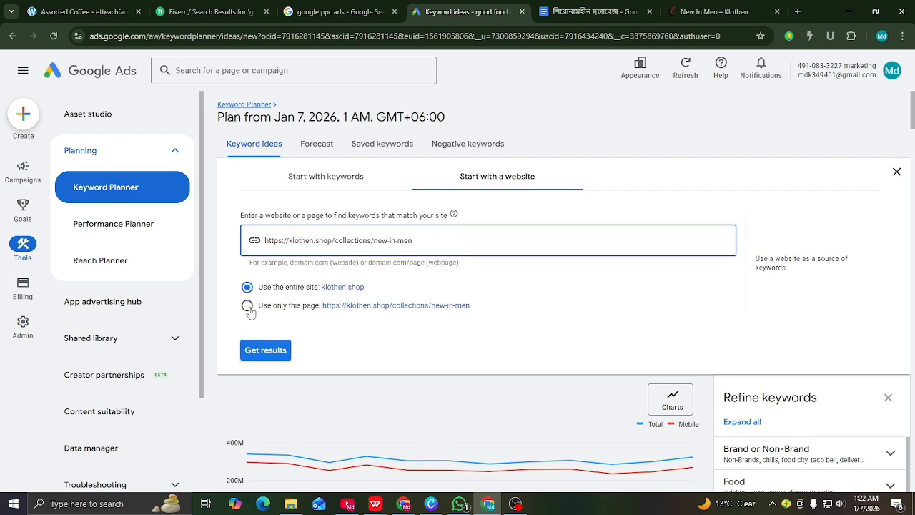
# Get keyword ideas using only the New In Men page and look over the resulting keywords, search volumes, bid ranges and trend chart
pyautogui.click(248, 307)
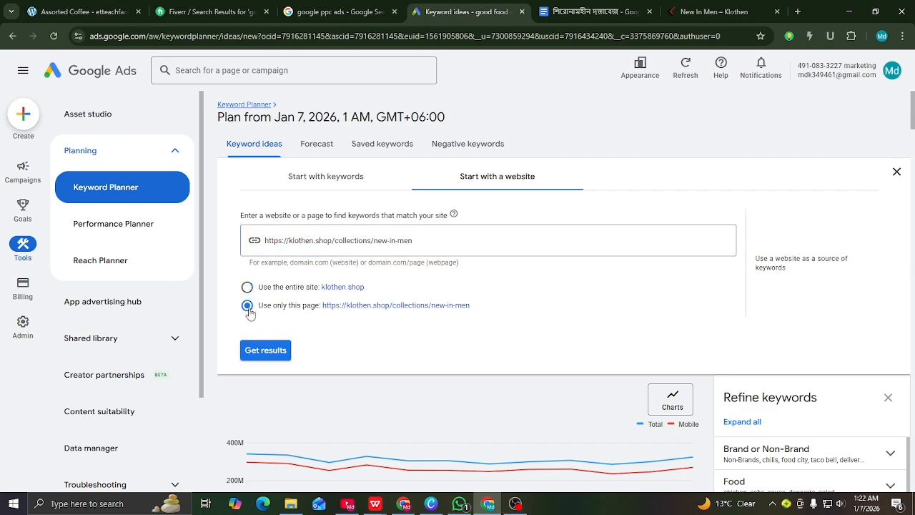
pyautogui.click(276, 351)
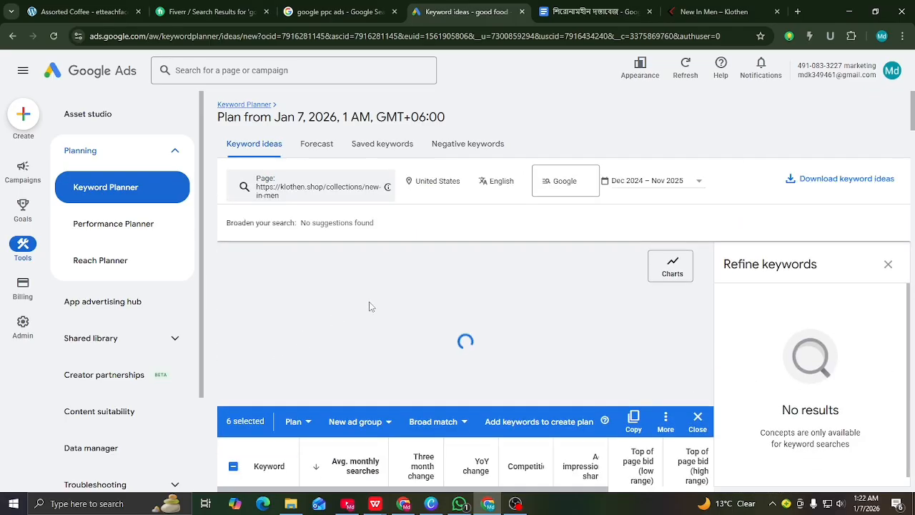
pyautogui.scroll(-3, 361, 363)
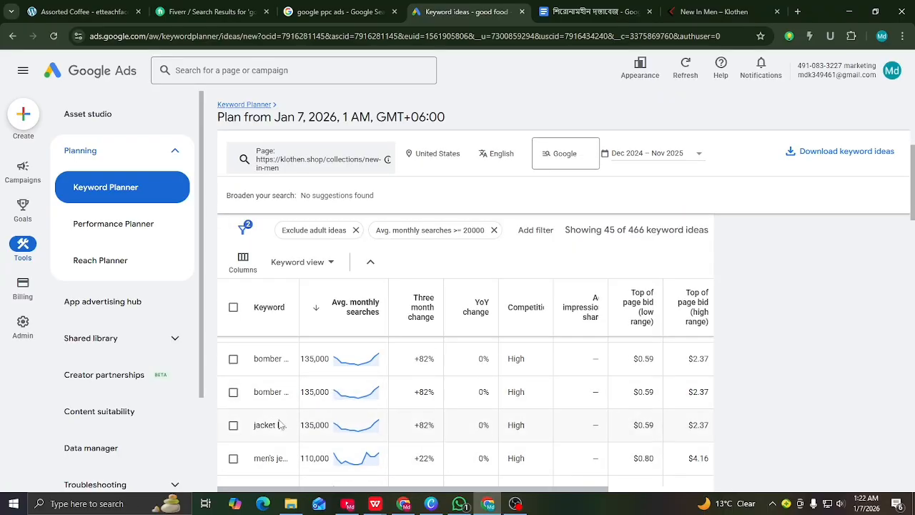
pyautogui.scroll(-5, 289, 422)
pyautogui.scroll(10, 282, 414)
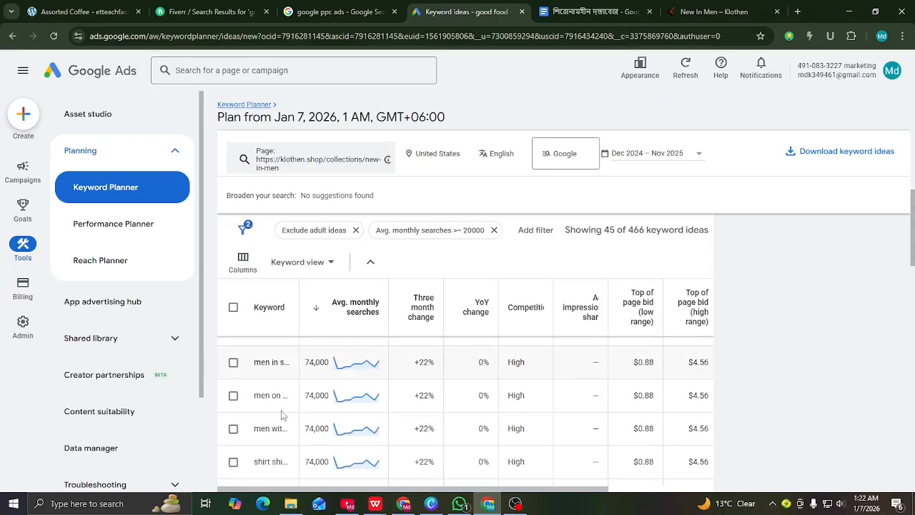
pyautogui.scroll(-3, 282, 415)
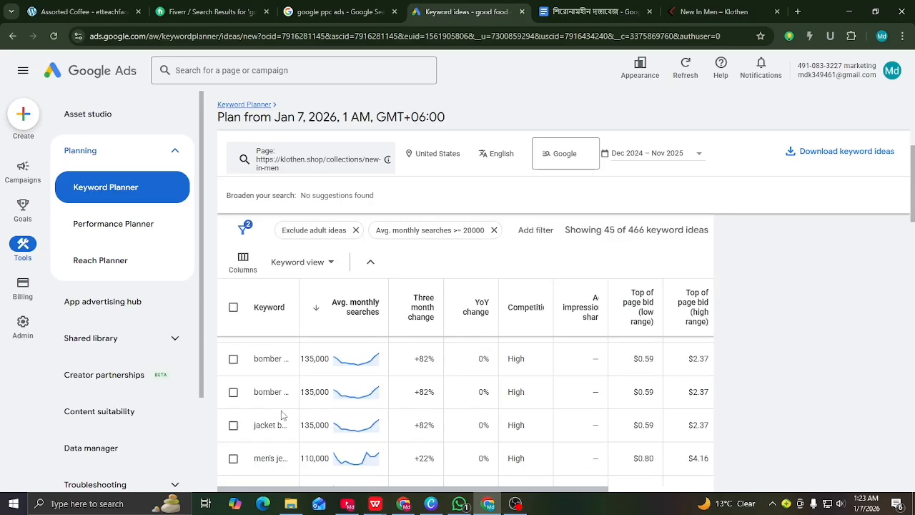
pyautogui.scroll(2, 282, 415)
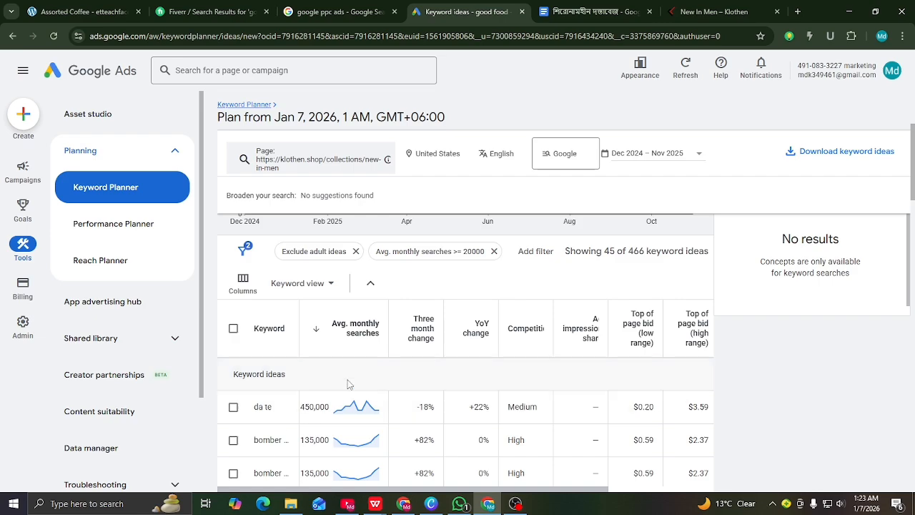
pyautogui.scroll(3, 401, 336)
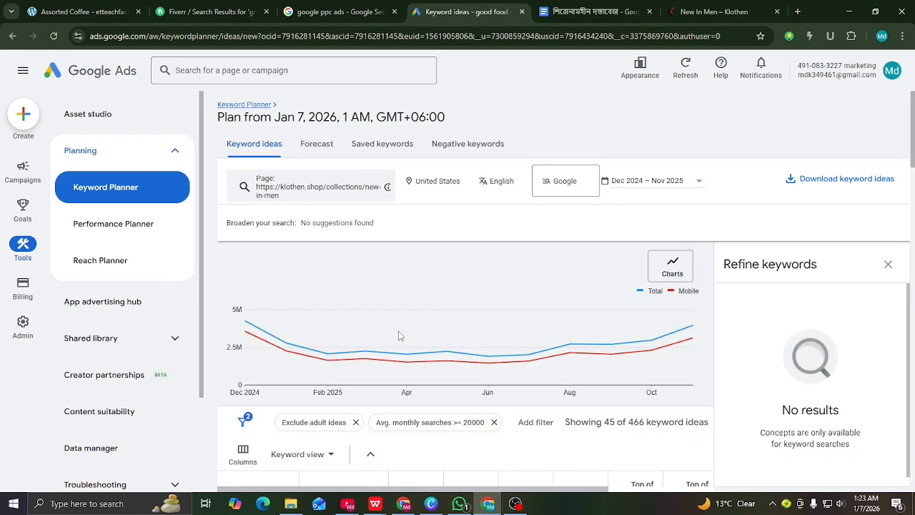
# Reopen the keyword search settings and compare the options for starting with keywords and starting with a website
pyautogui.click(320, 190)
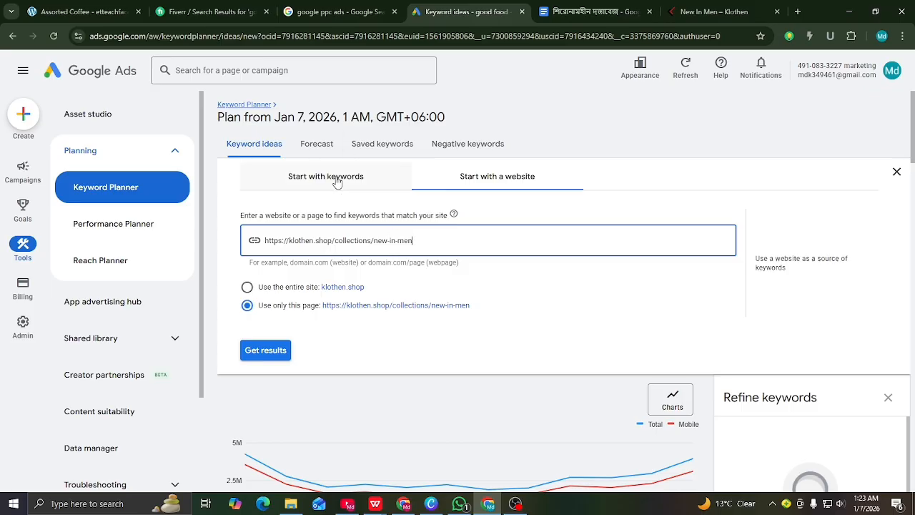
pyautogui.click(300, 181)
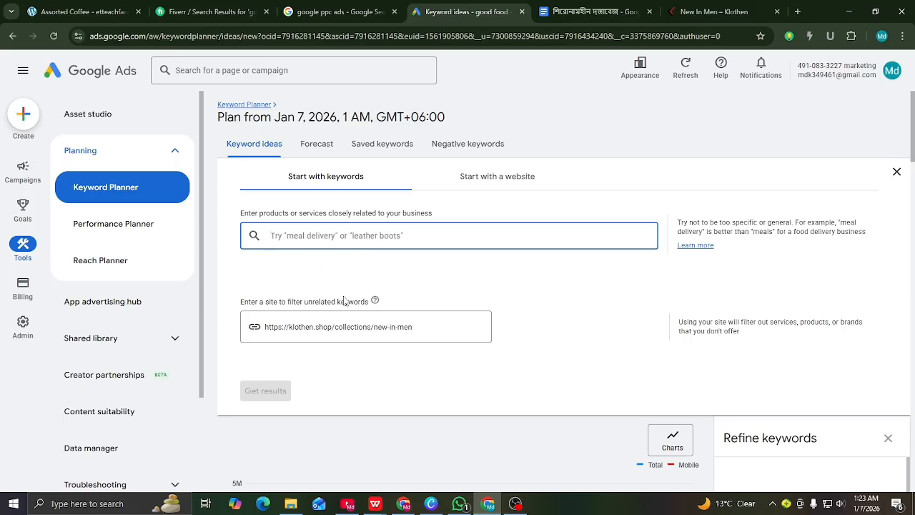
pyautogui.click(492, 179)
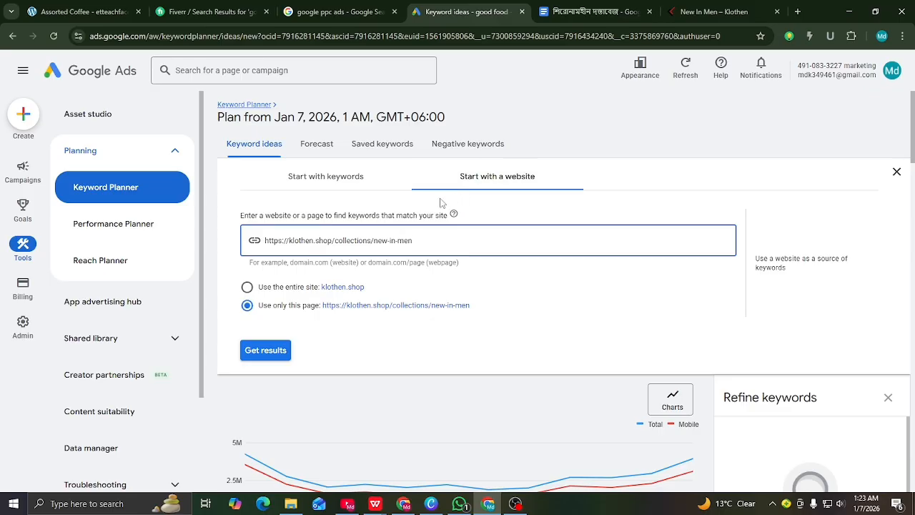
pyautogui.scroll(-3, 384, 276)
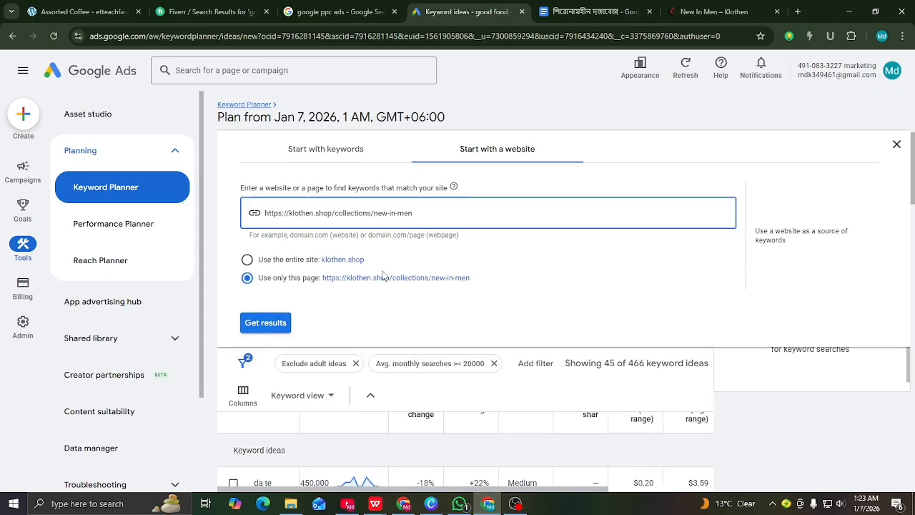
pyautogui.scroll(3, 385, 276)
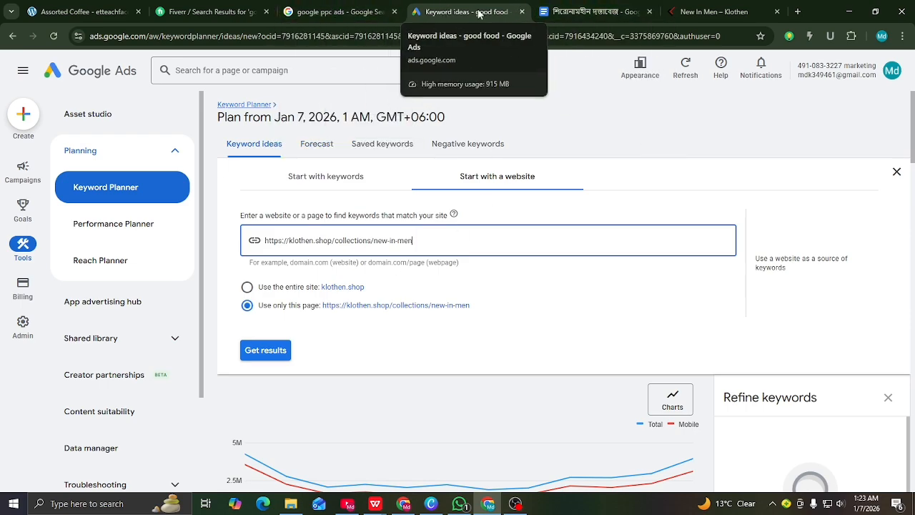
pyautogui.moveTo(29, 193)
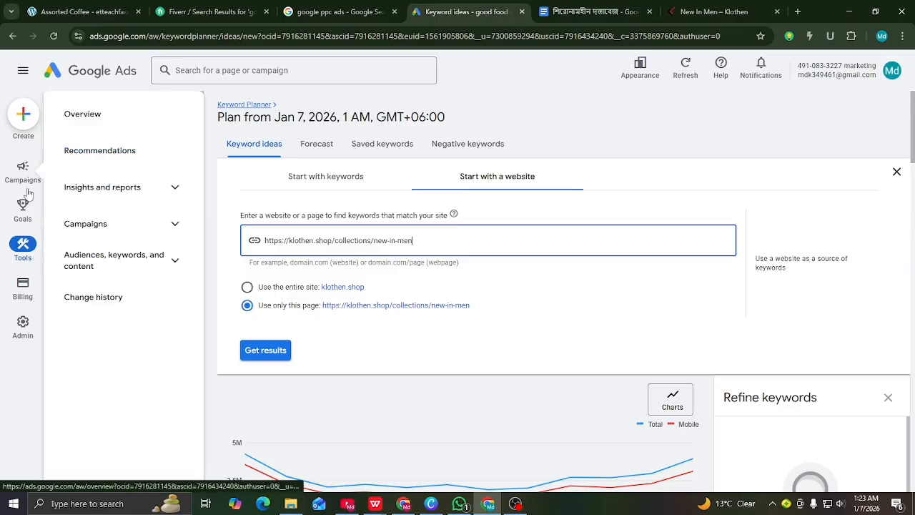